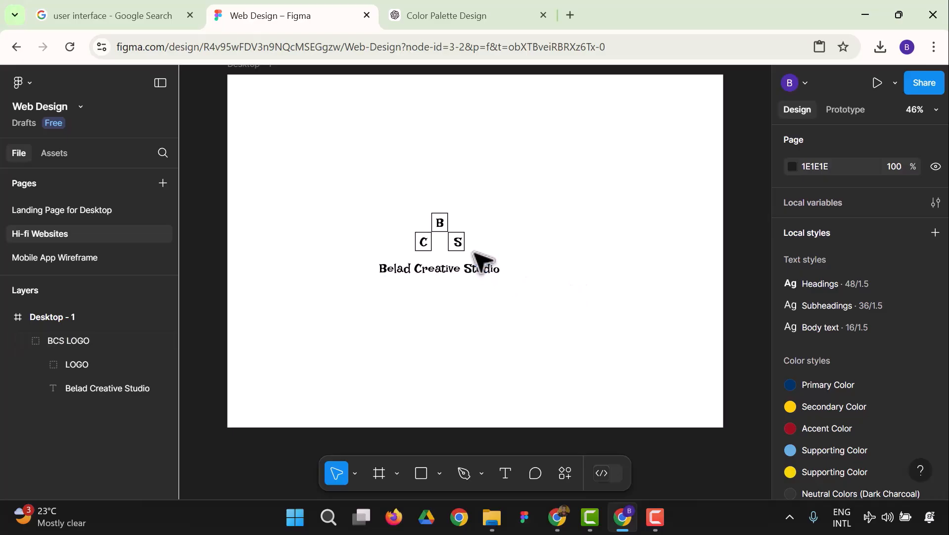
- Ungroup the BCS LOGO group so the emblem and the studio name become separate layers
click(440, 224)
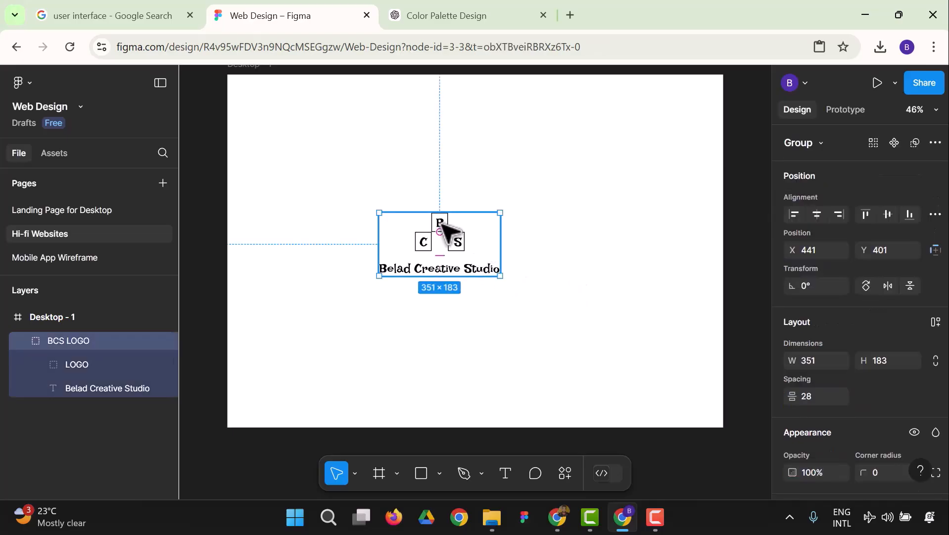
right_click(441, 224)
click(475, 330)
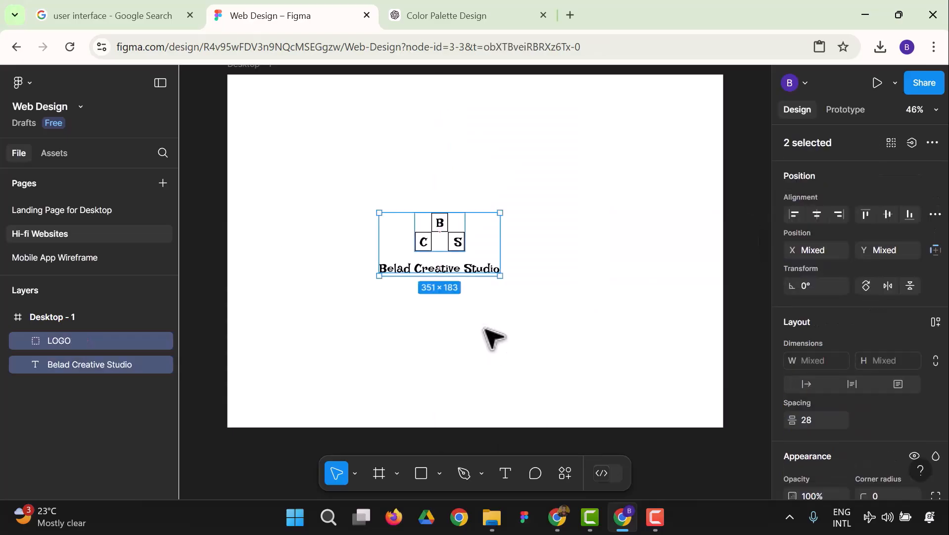
click(485, 329)
- Ungroup the LOGO emblem into its individual letters and rectangles
click(447, 263)
click(441, 242)
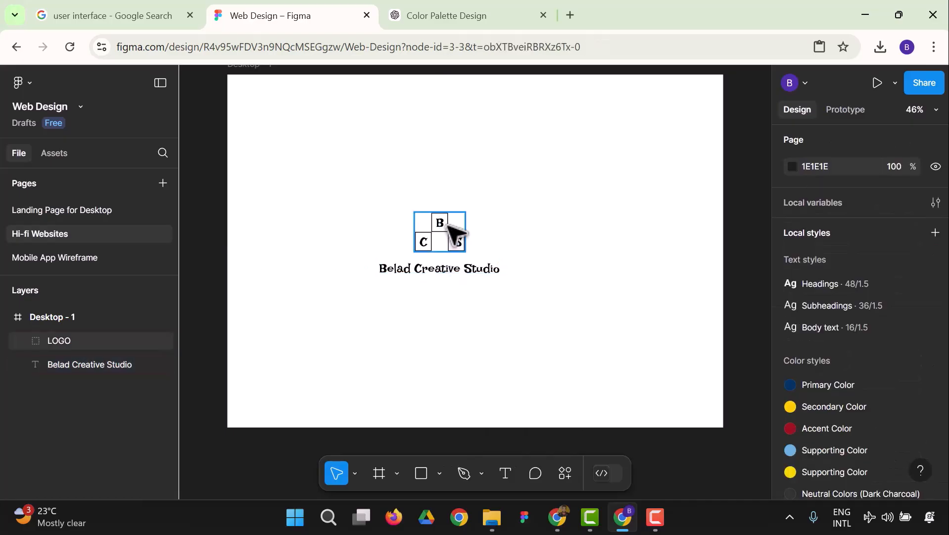
click(452, 230)
right_click(452, 230)
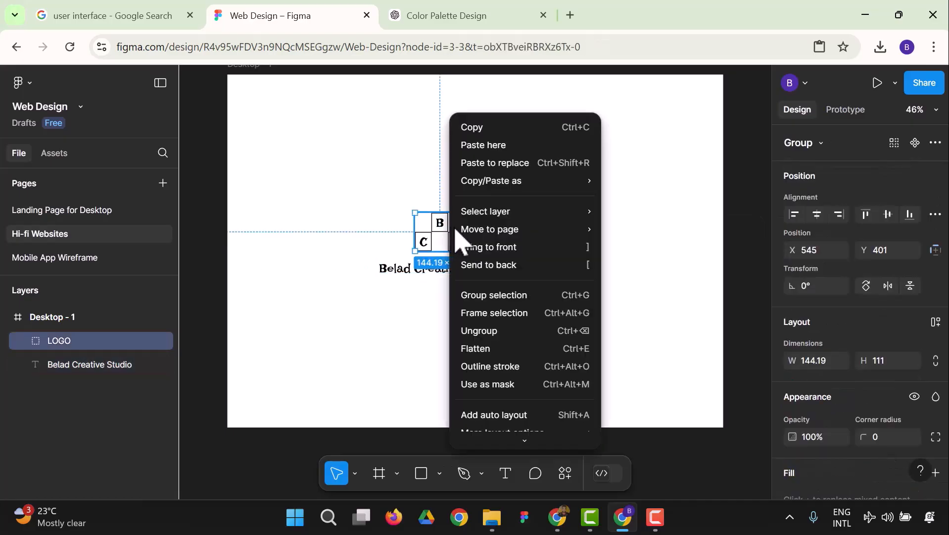
click(489, 331)
click(489, 331)
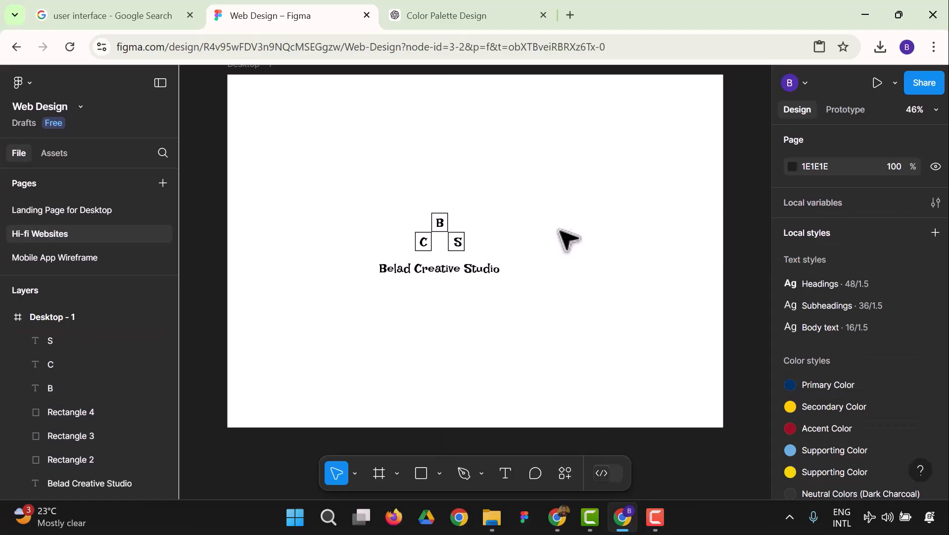
- Examine the page's color styles and the typography and fill properties of the letter B
scroll(822, 361, down, 3)
click(439, 220)
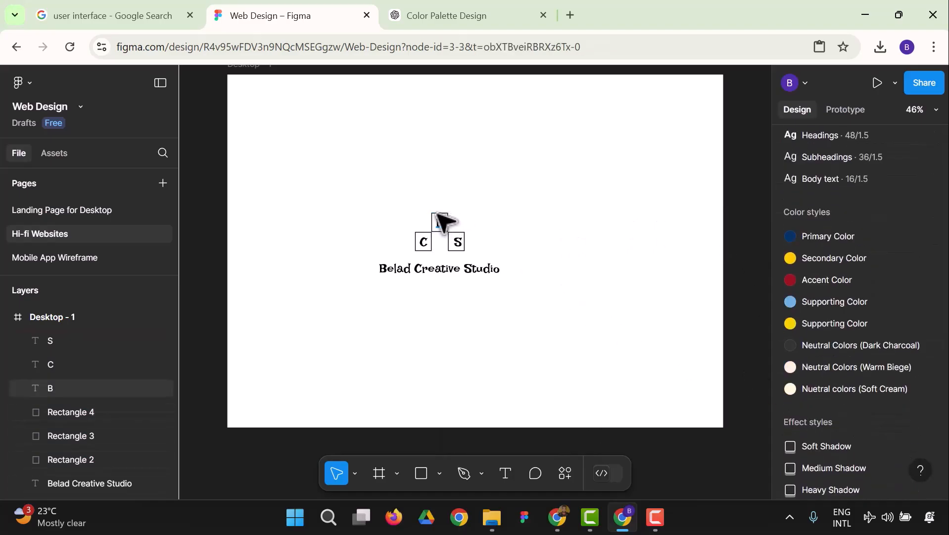
click(596, 433)
click(438, 219)
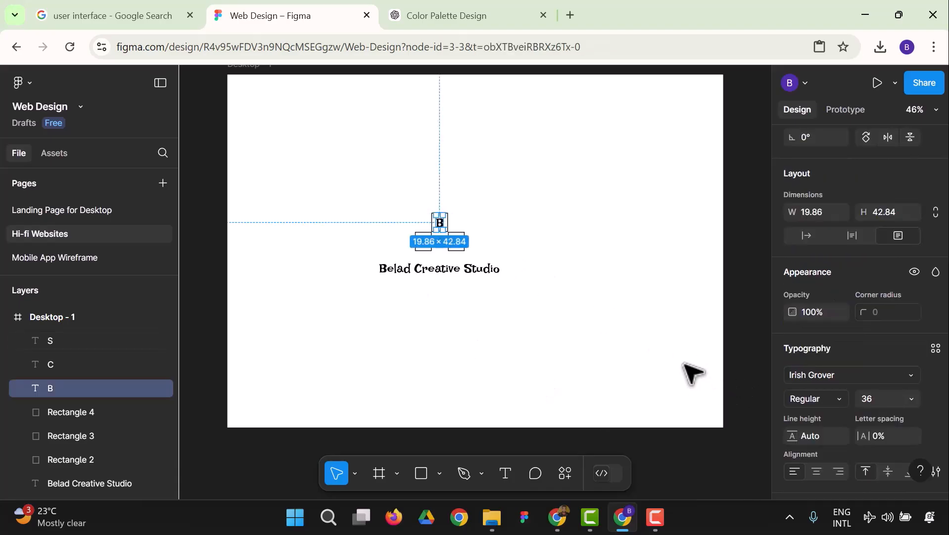
scroll(802, 359, down, 2)
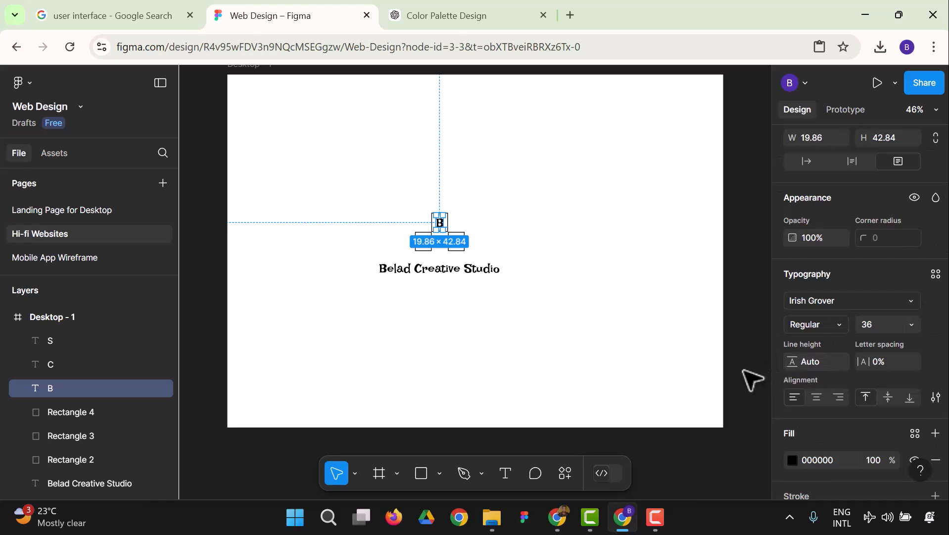
scroll(778, 322, up, 4)
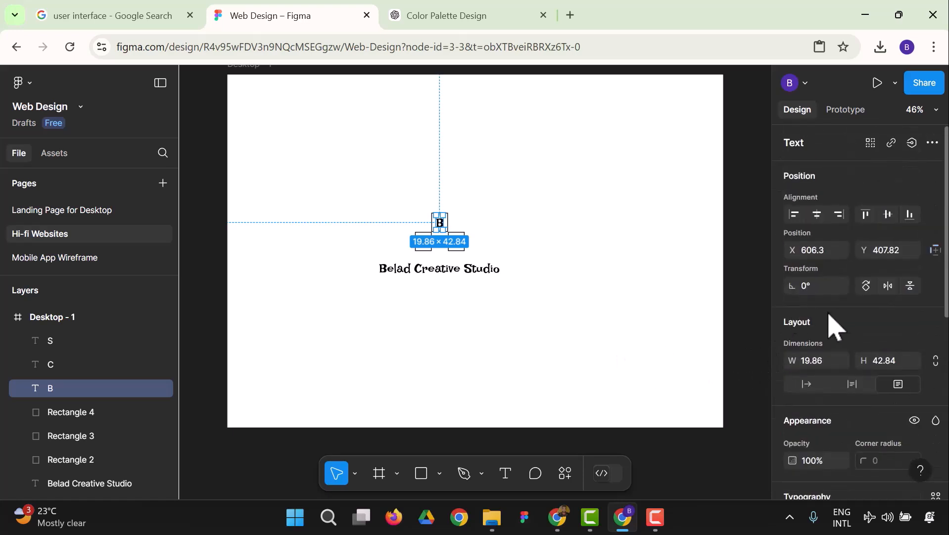
scroll(833, 324, down, 5)
click(633, 329)
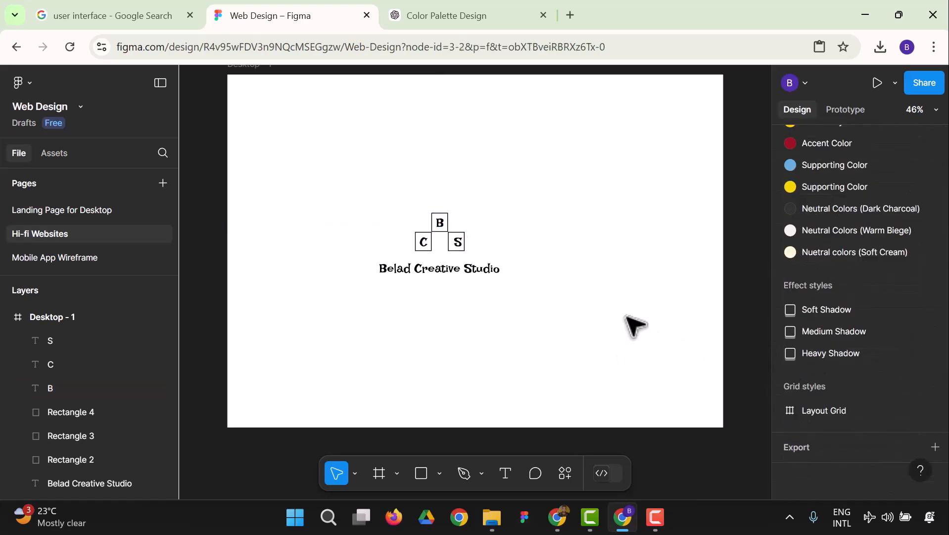
- Apply the Primary Color library style to the stroke of the rectangle around the letter B
click(437, 218)
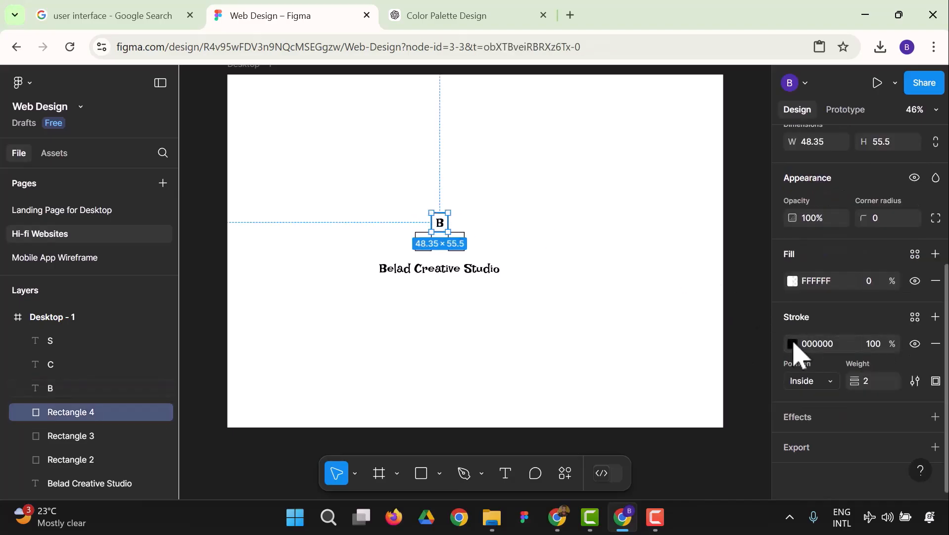
click(793, 343)
click(793, 345)
scroll(819, 321, up, 4)
scroll(820, 319, down, 4)
click(792, 344)
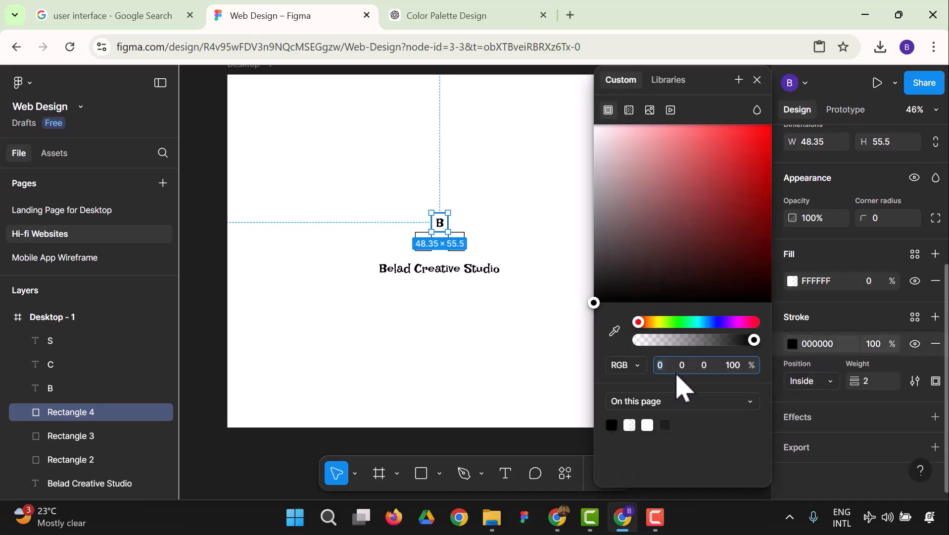
click(669, 81)
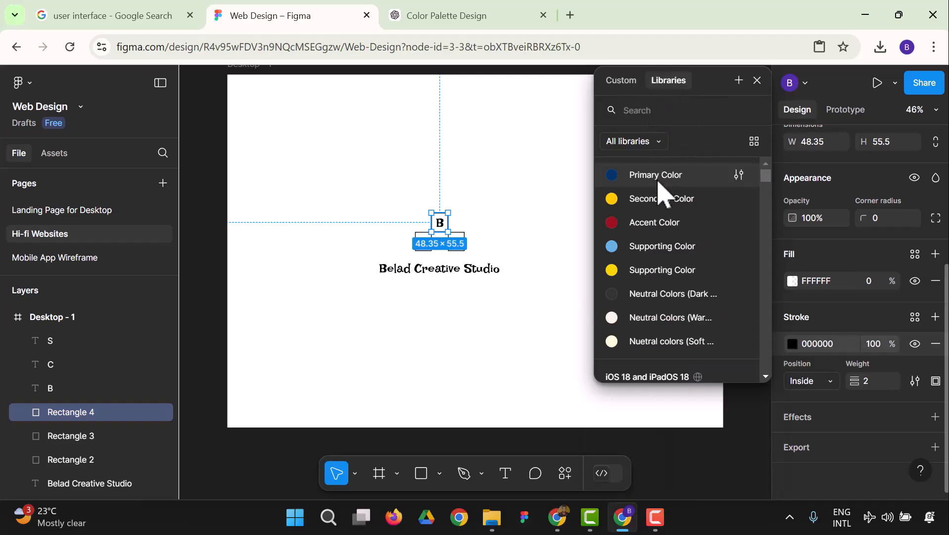
scroll(684, 250, down, 6)
scroll(685, 250, up, 4)
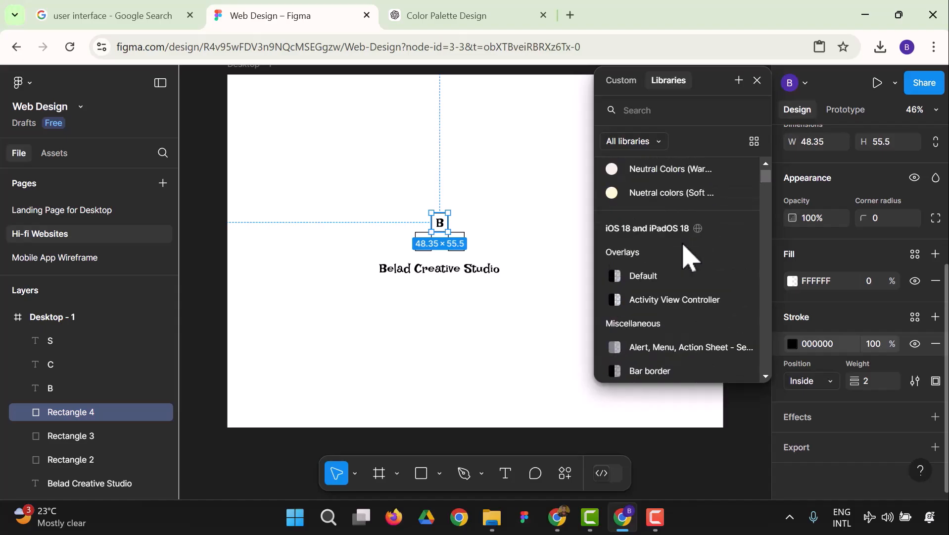
scroll(689, 255, up, 3)
click(662, 177)
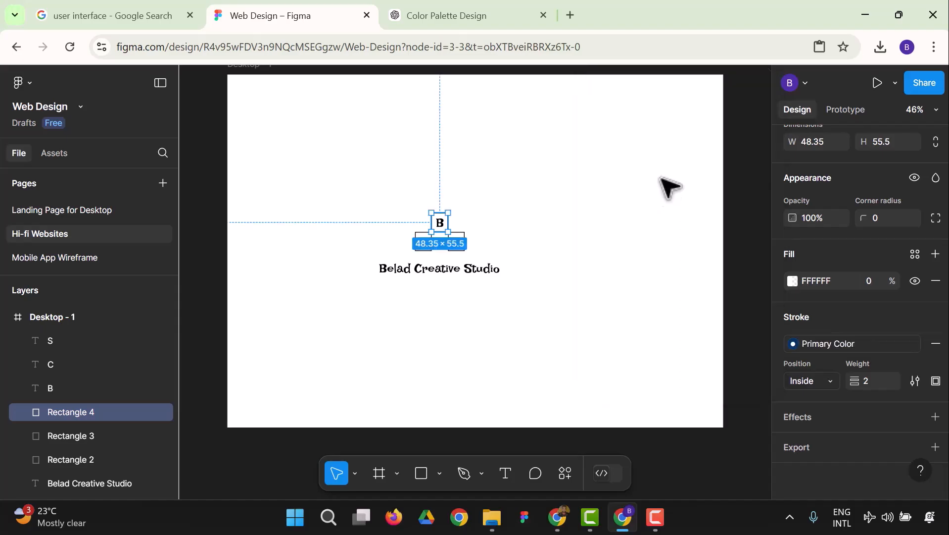
click(630, 282)
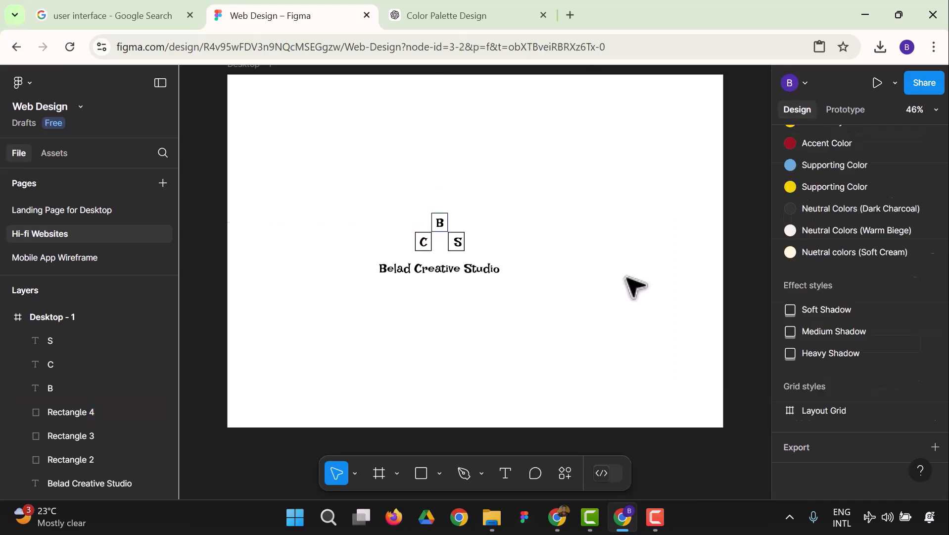
- Apply the Secondary Color library style to the fill of the letter B
click(441, 223)
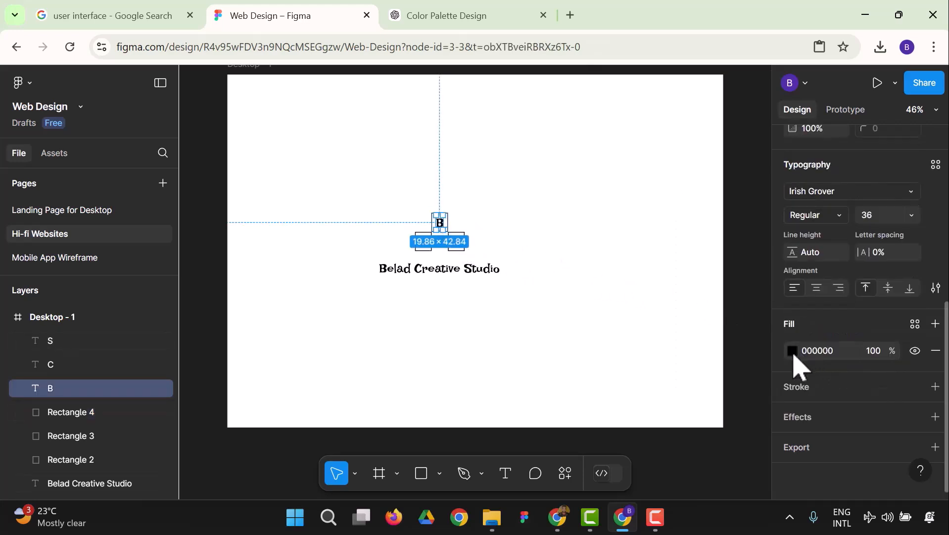
click(792, 351)
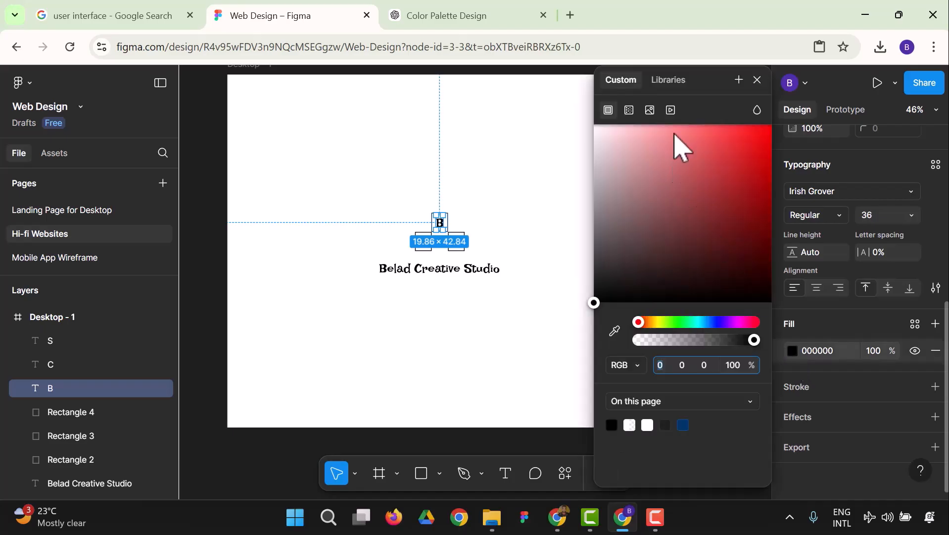
click(663, 80)
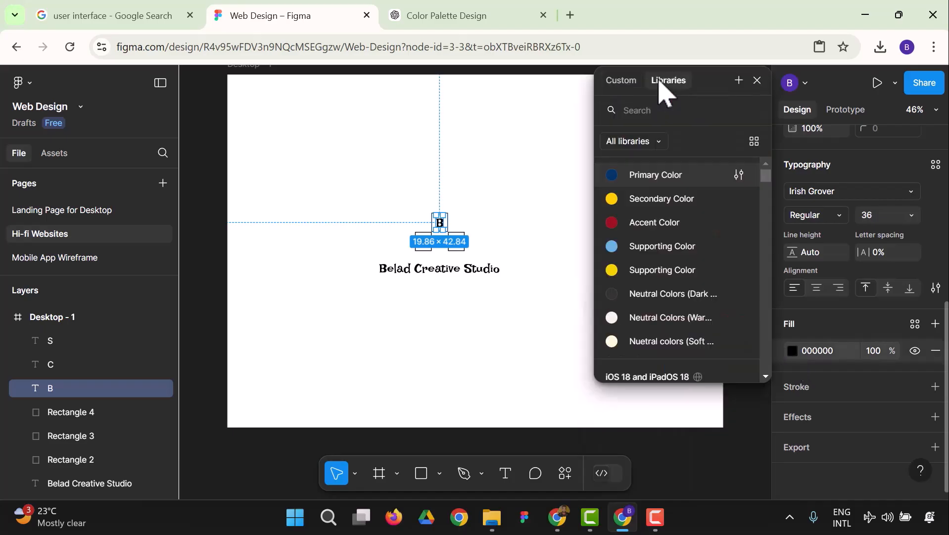
click(648, 203)
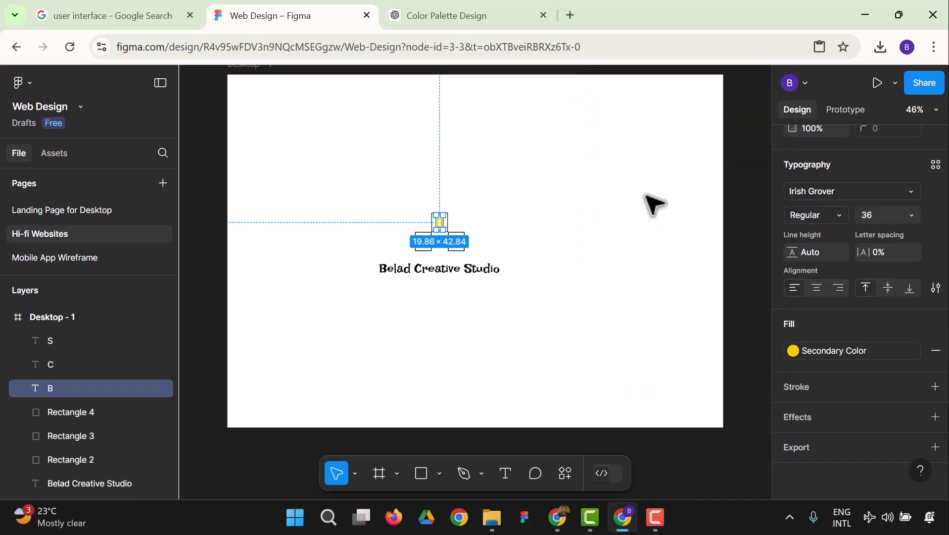
click(577, 229)
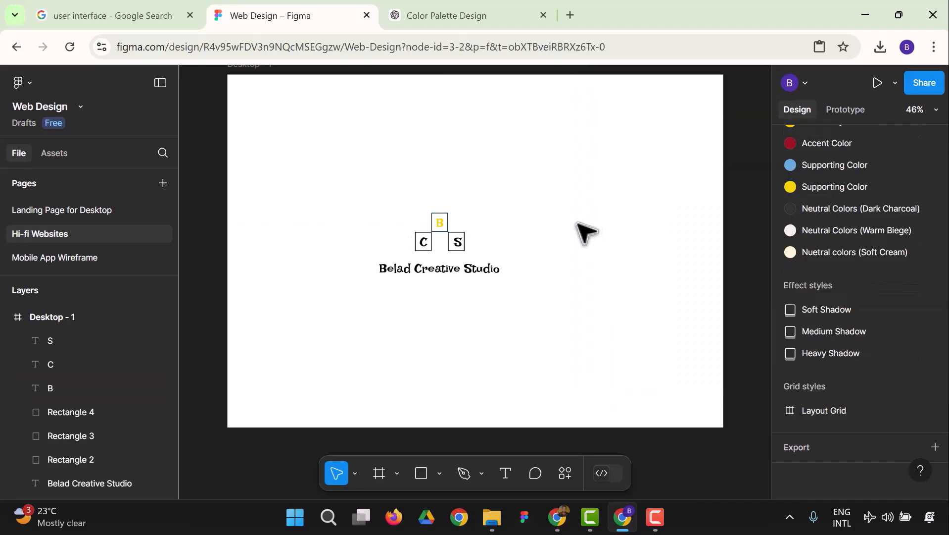
- Remove the letter B's fill and add a new one using the Primary Color library style
click(444, 216)
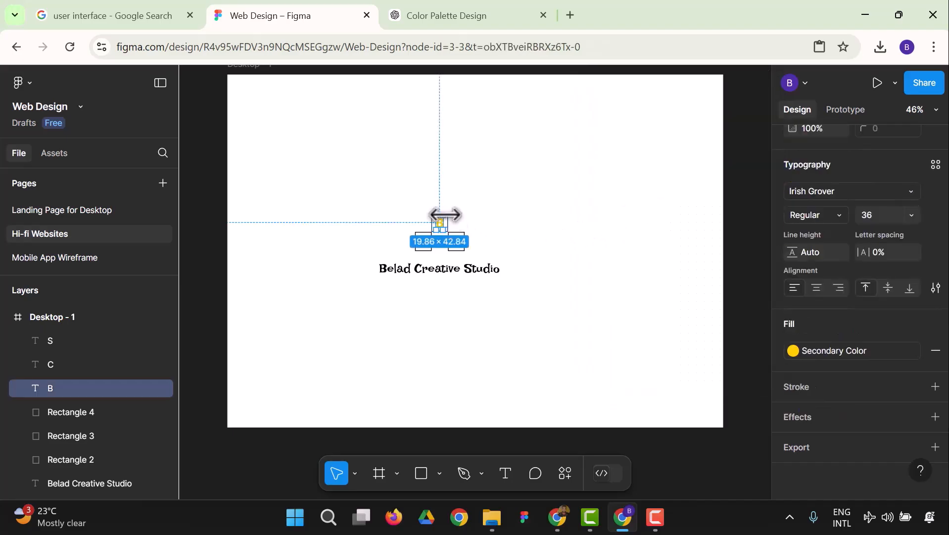
click(793, 351)
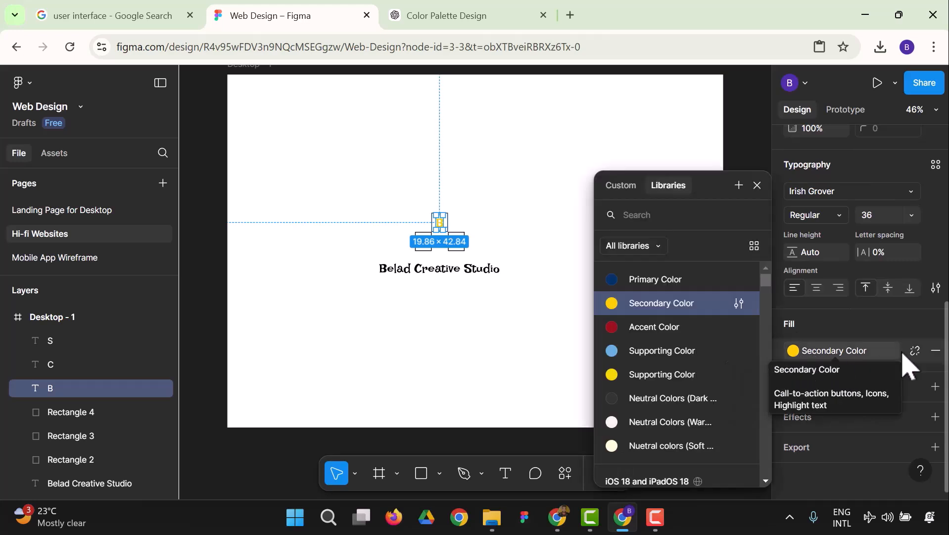
click(935, 350)
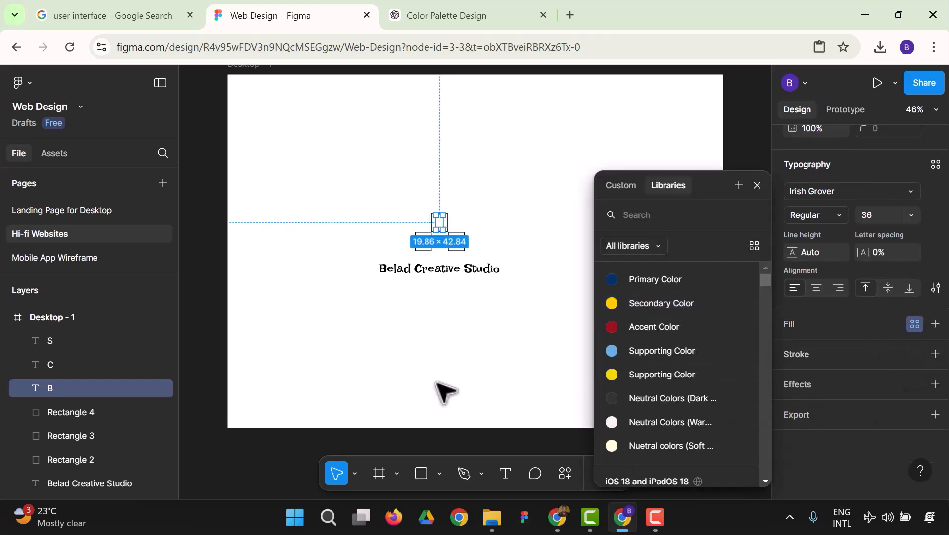
click(445, 388)
click(440, 221)
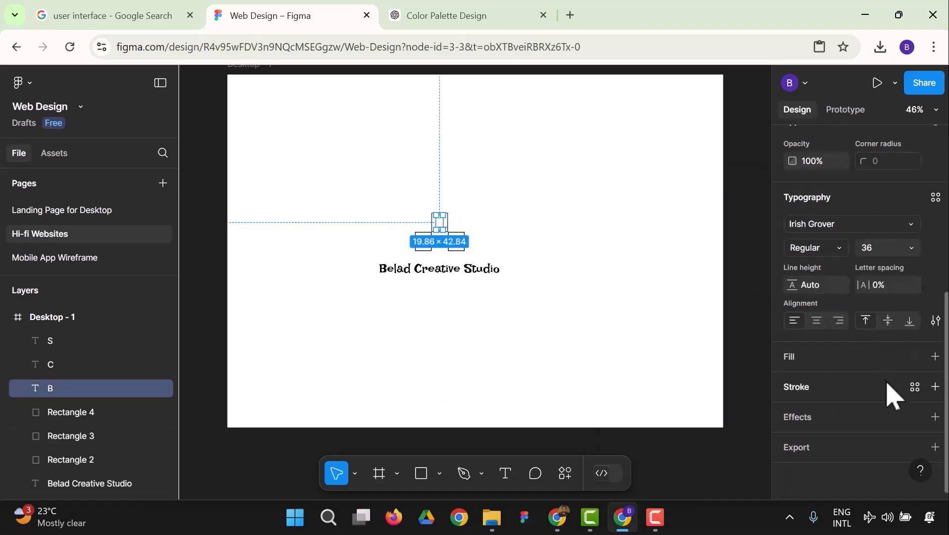
click(936, 356)
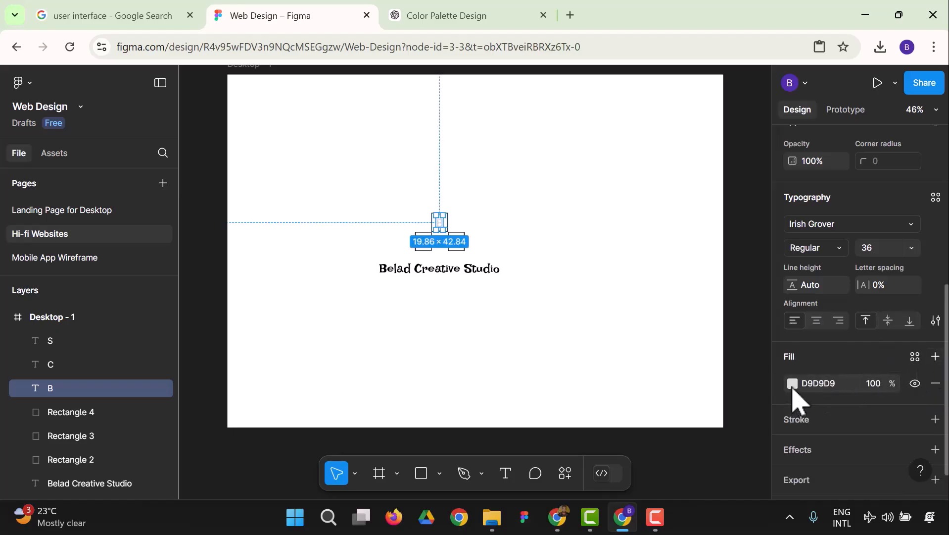
click(793, 383)
click(654, 83)
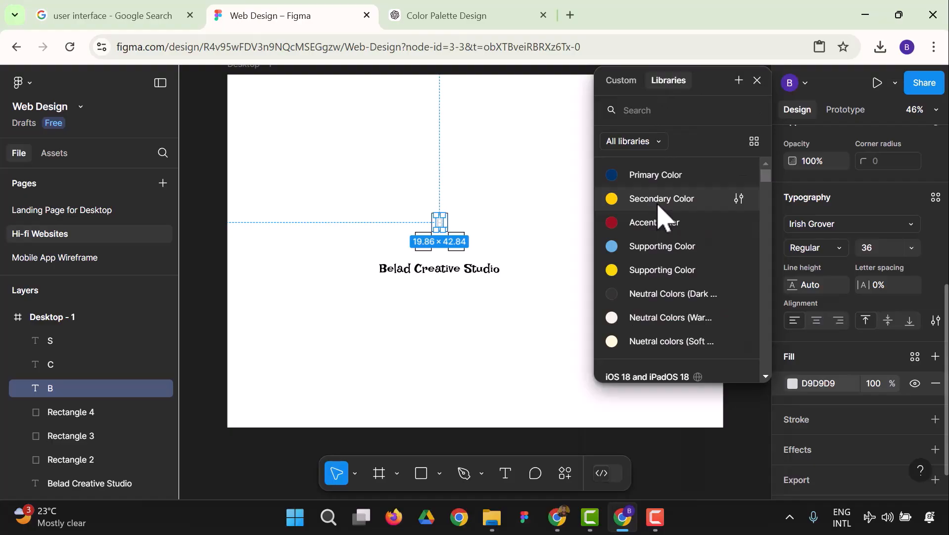
click(665, 179)
click(577, 227)
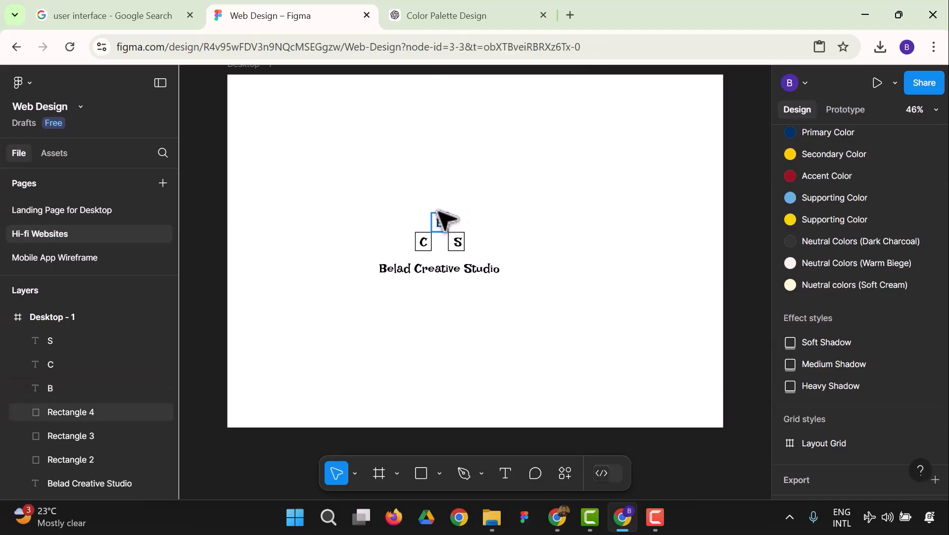
- Remove the stroke from the rectangle behind the letter B and fill it with the Secondary Color library style
click(440, 221)
scroll(863, 357, down, 1)
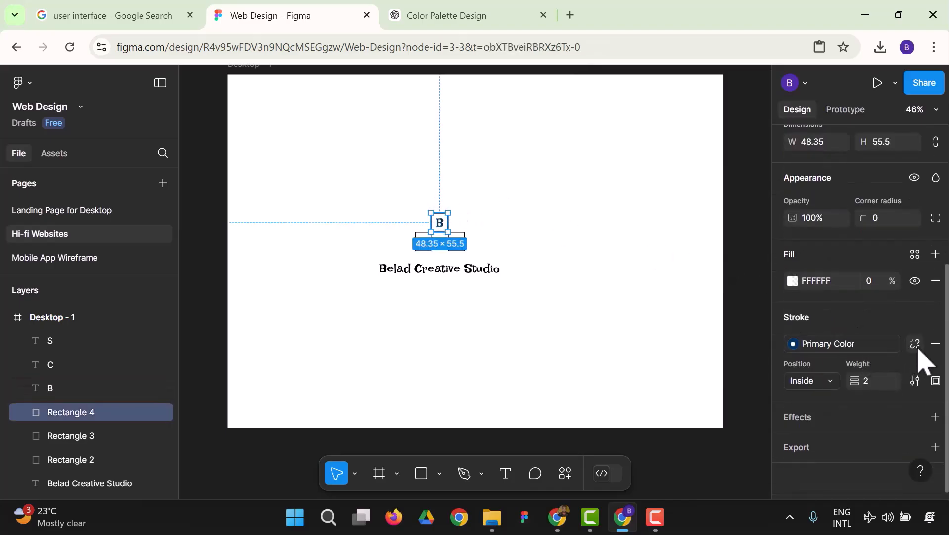
click(936, 343)
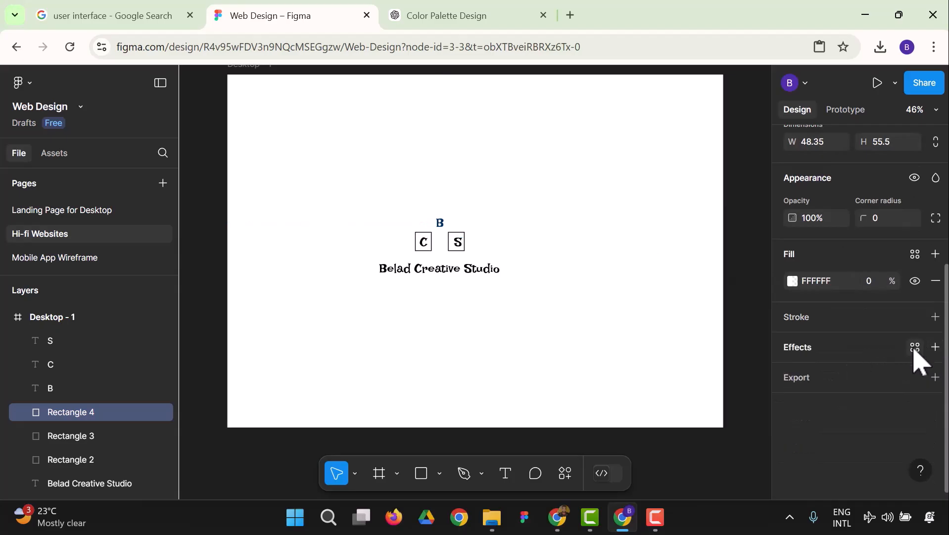
click(796, 281)
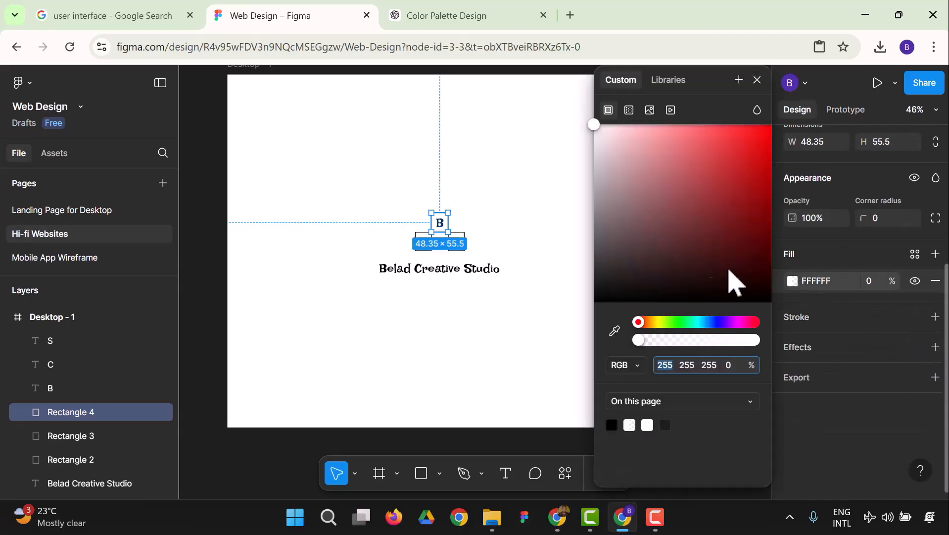
click(671, 81)
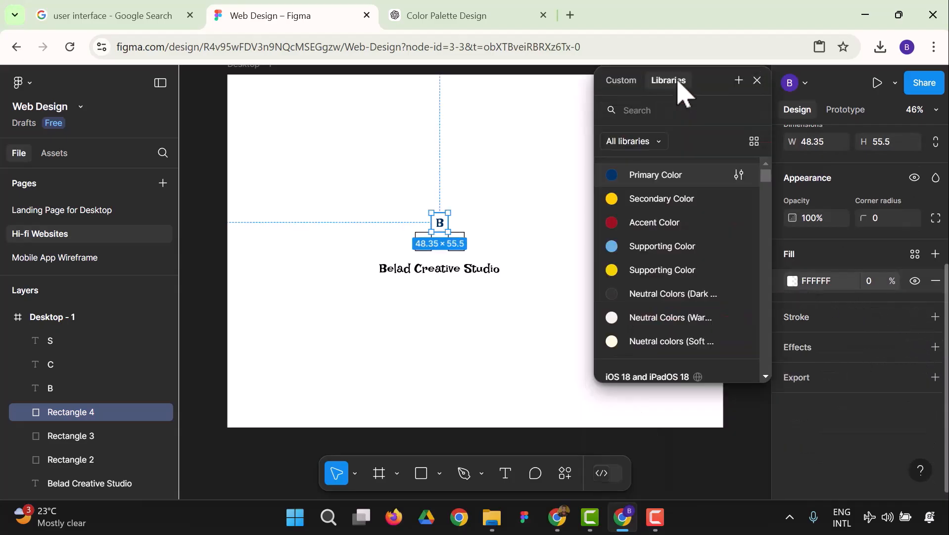
click(647, 199)
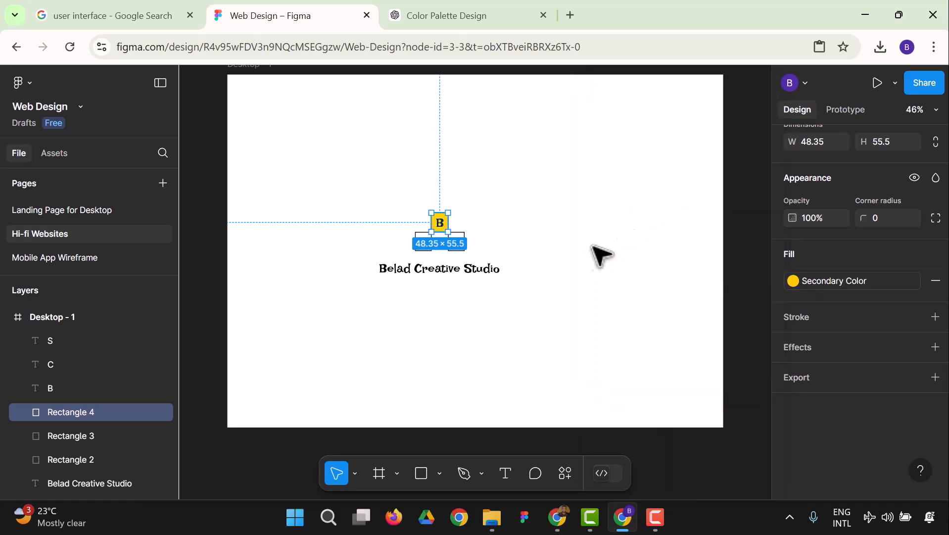
click(580, 272)
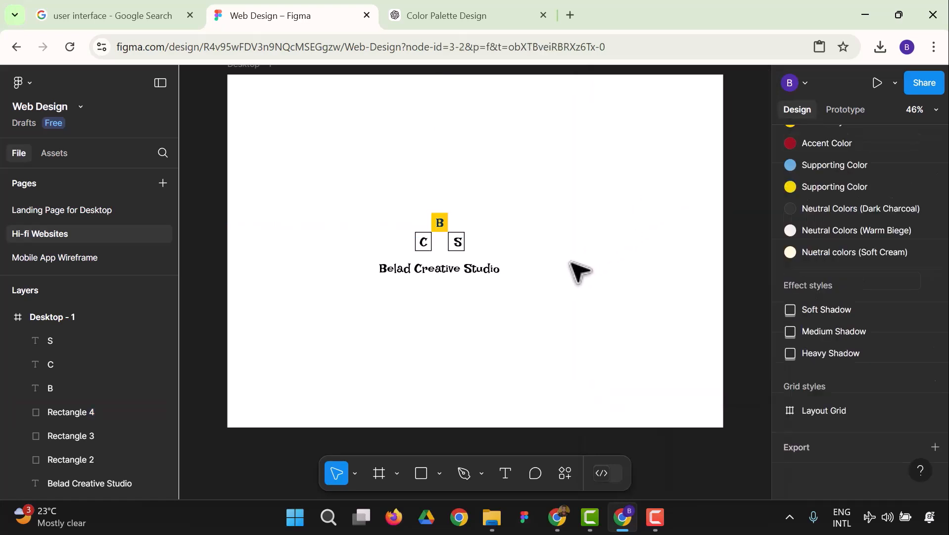
- Apply the Secondary Color library style to the fill of the letter C
click(425, 241)
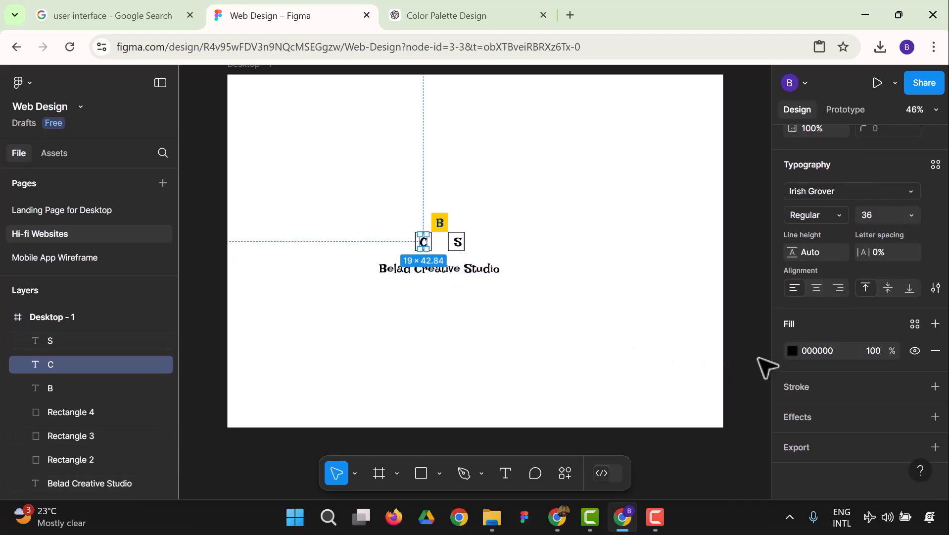
click(792, 351)
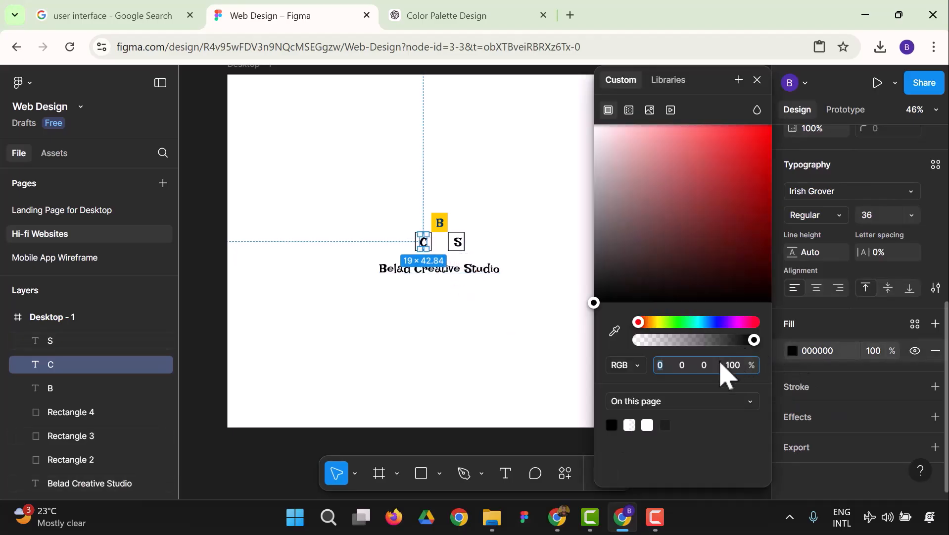
click(669, 80)
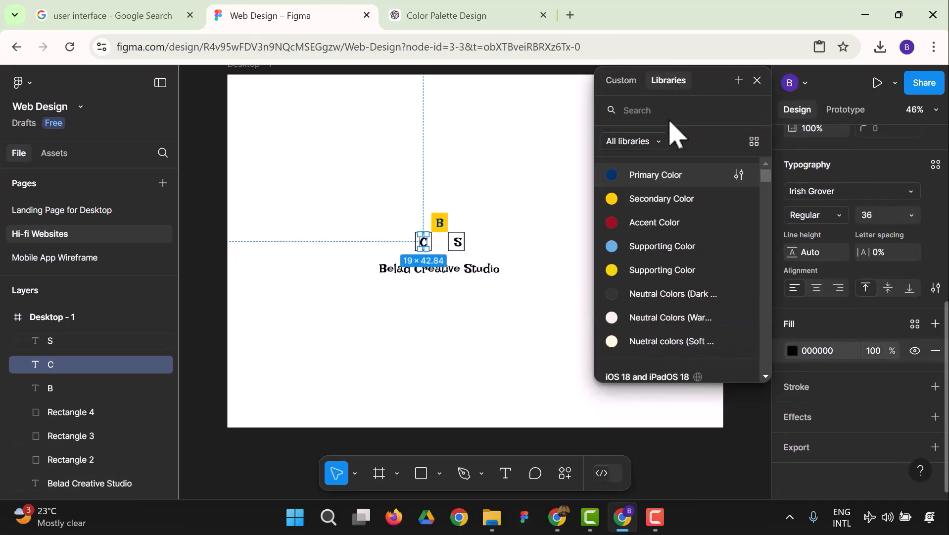
click(648, 201)
click(346, 164)
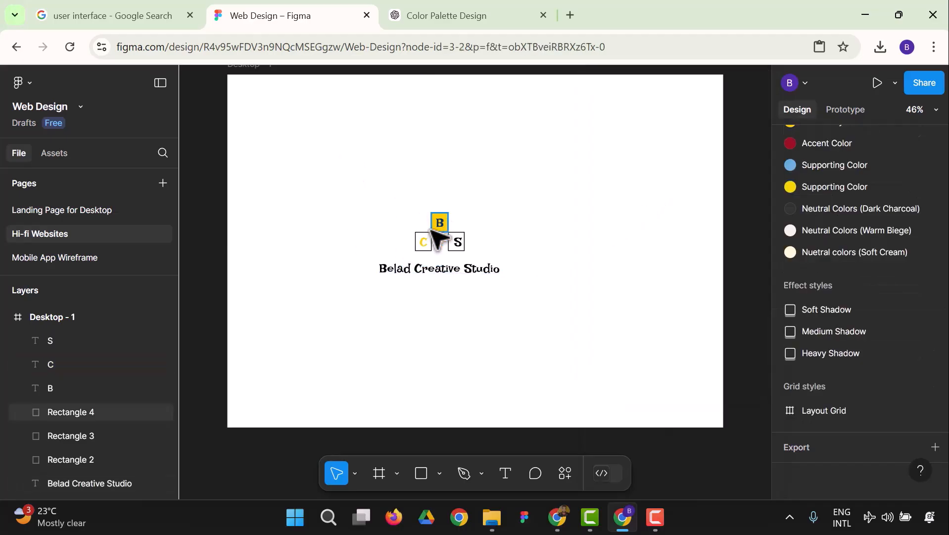
- Remove the stroke from the rectangle behind the letter C and fill it with the Primary Color library style
click(421, 241)
click(395, 223)
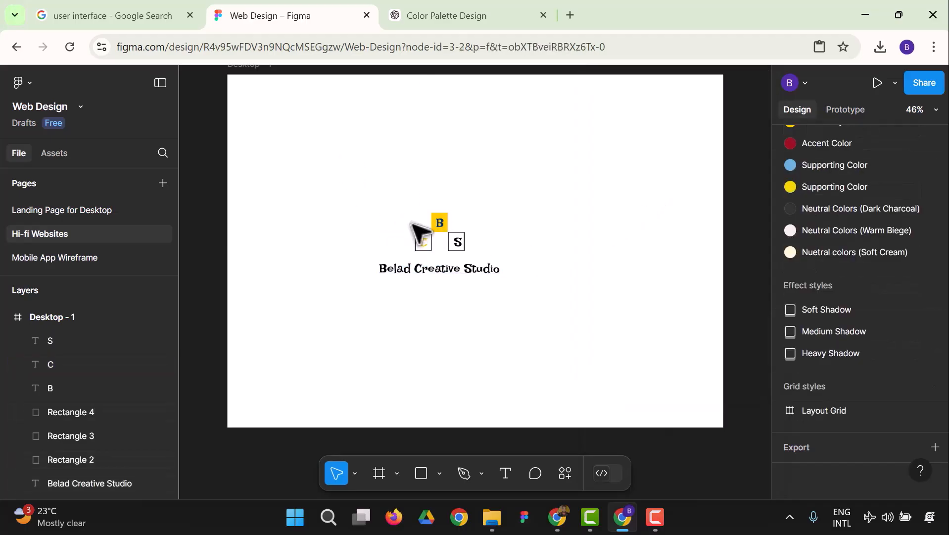
click(421, 240)
scroll(867, 355, down, 1)
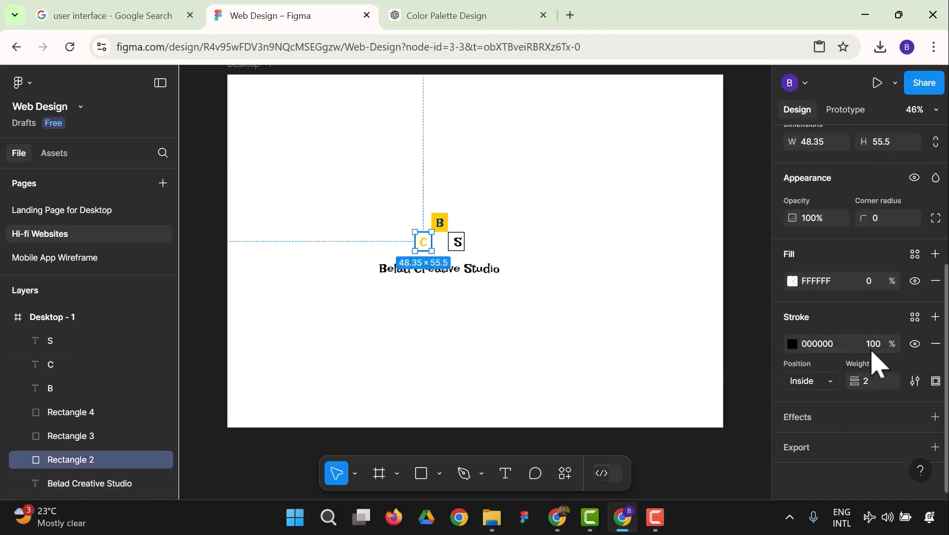
click(936, 344)
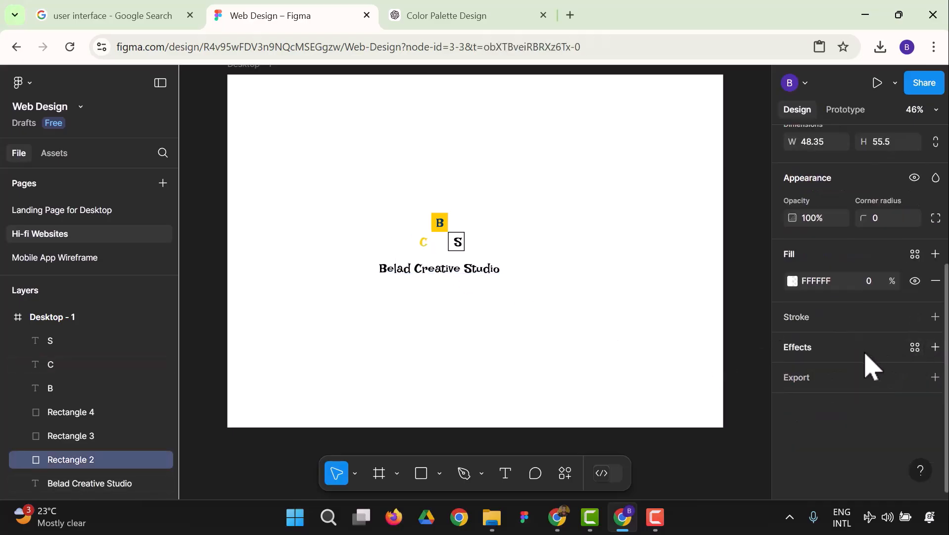
click(792, 279)
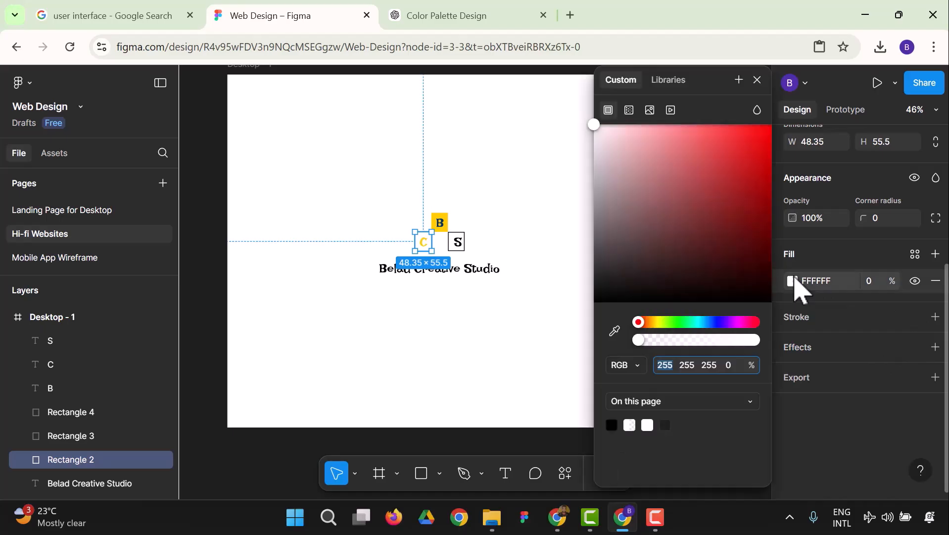
click(687, 78)
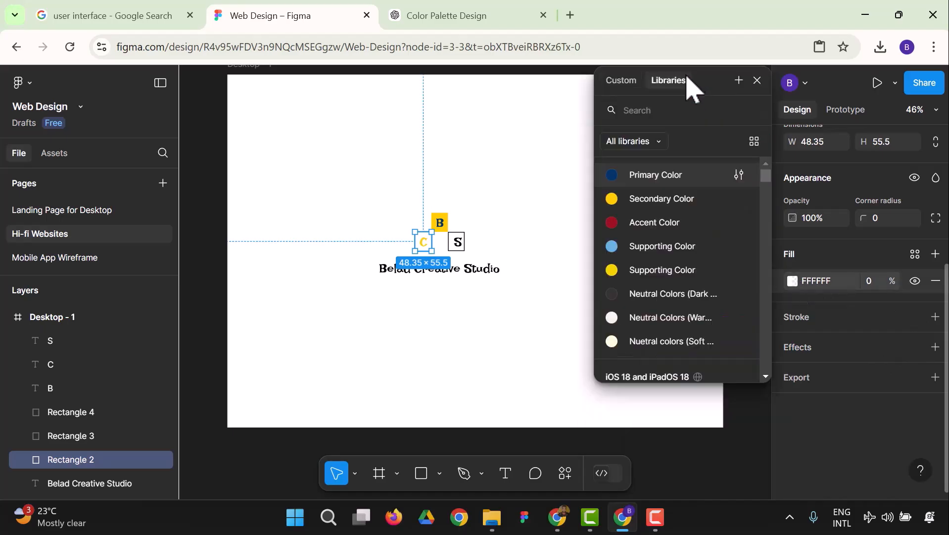
click(667, 179)
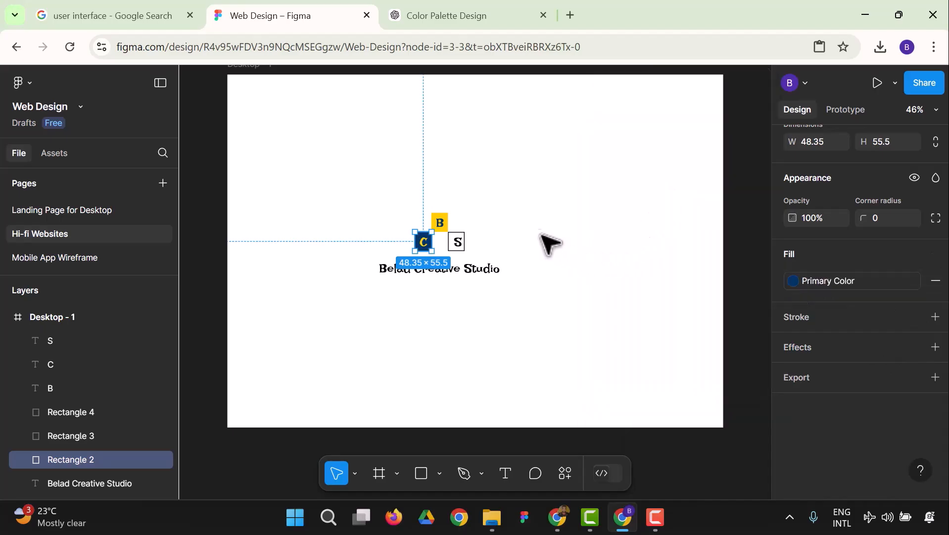
click(518, 221)
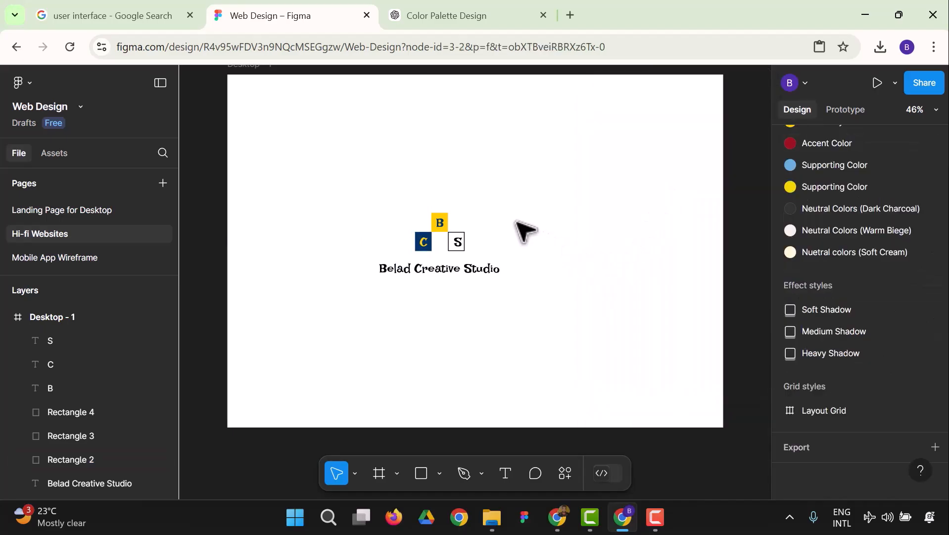
- Apply the Secondary Color library style to the fill of the letter S
click(463, 241)
click(476, 255)
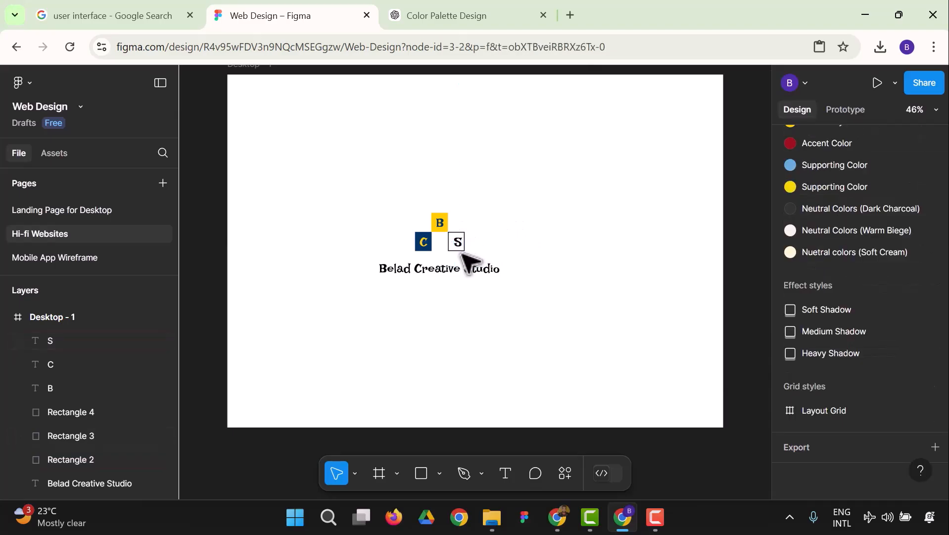
click(456, 241)
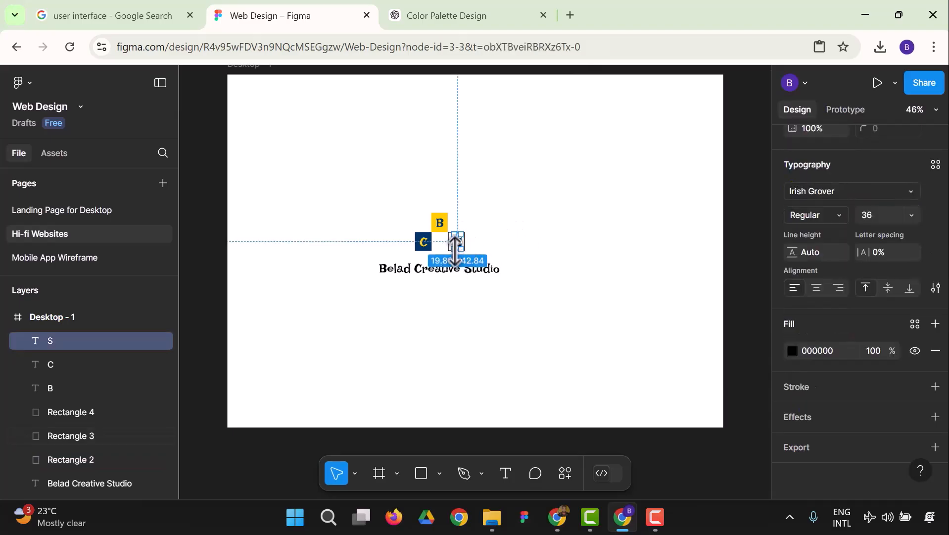
click(639, 282)
click(933, 110)
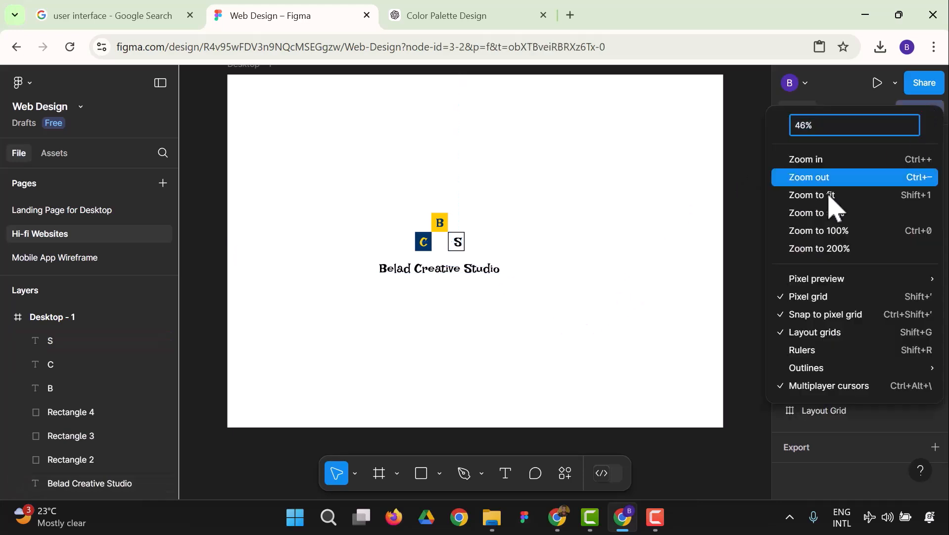
click(837, 231)
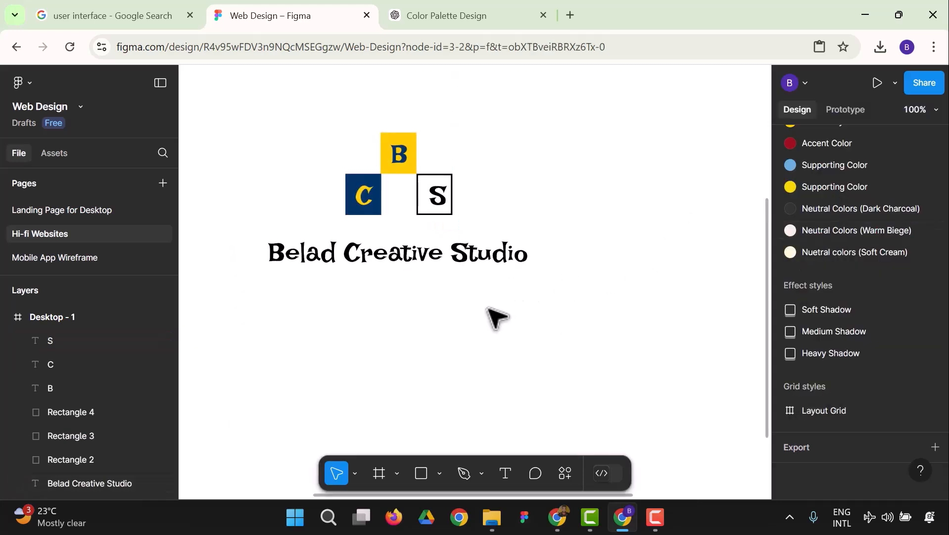
click(438, 182)
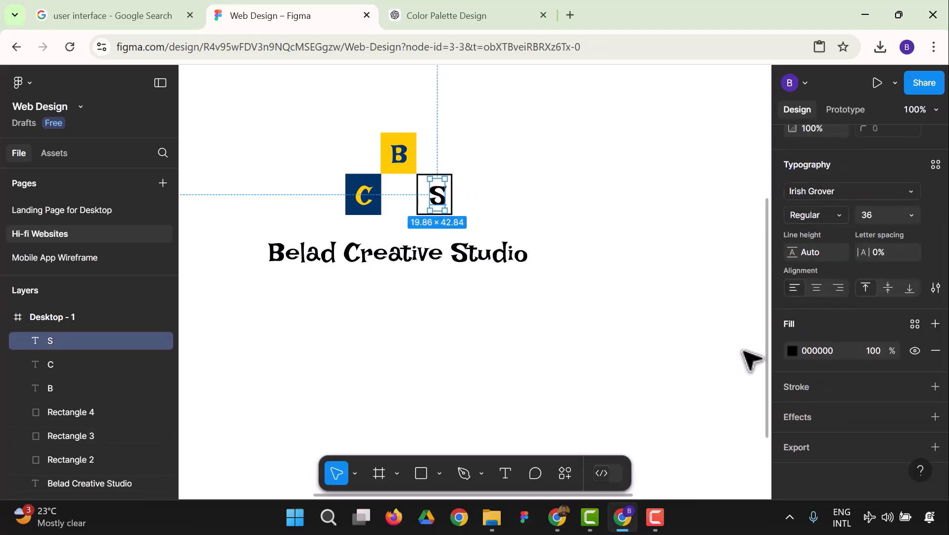
click(792, 351)
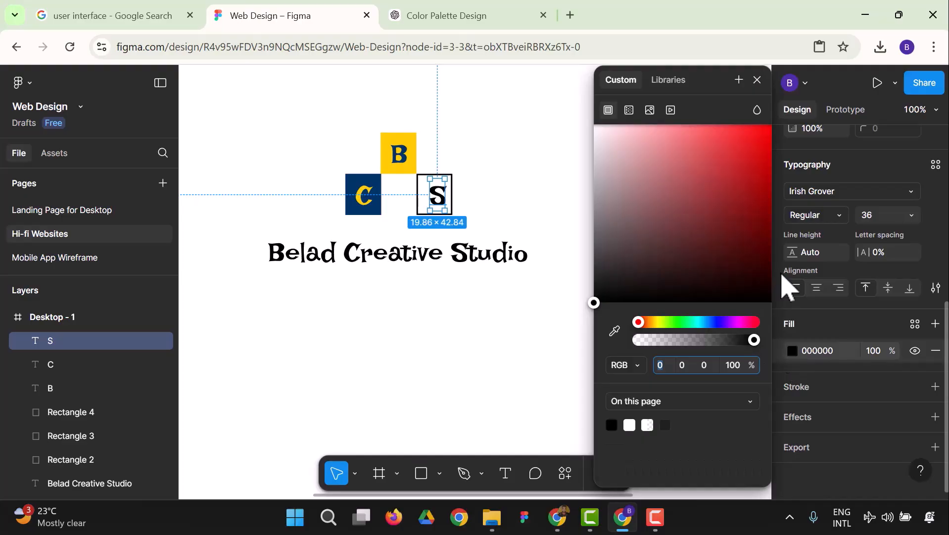
click(664, 80)
click(661, 200)
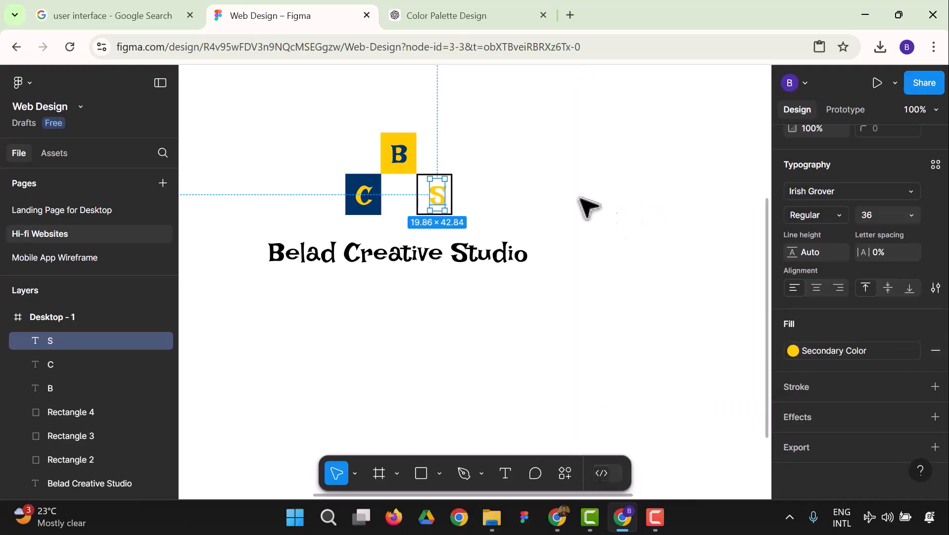
click(540, 173)
- Remove the stroke from the rectangle behind the letter S
click(449, 184)
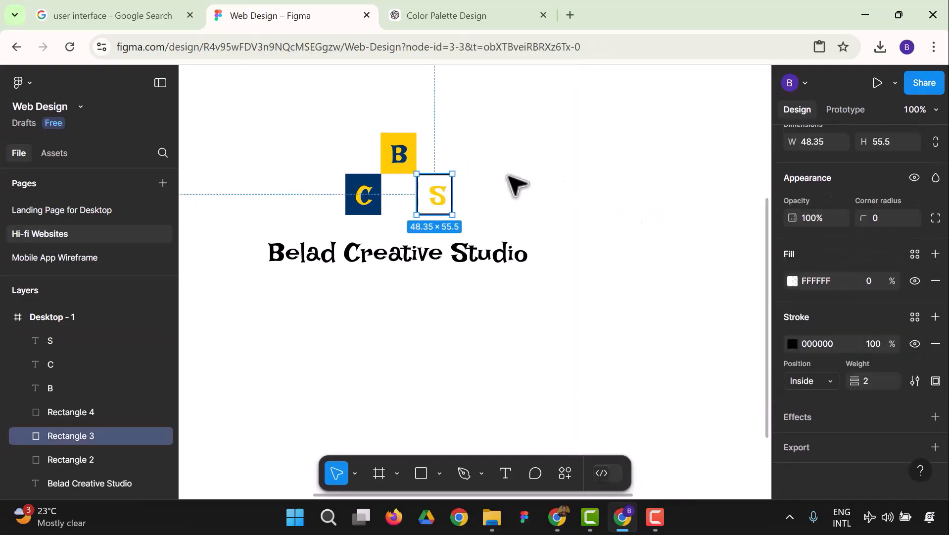
click(792, 344)
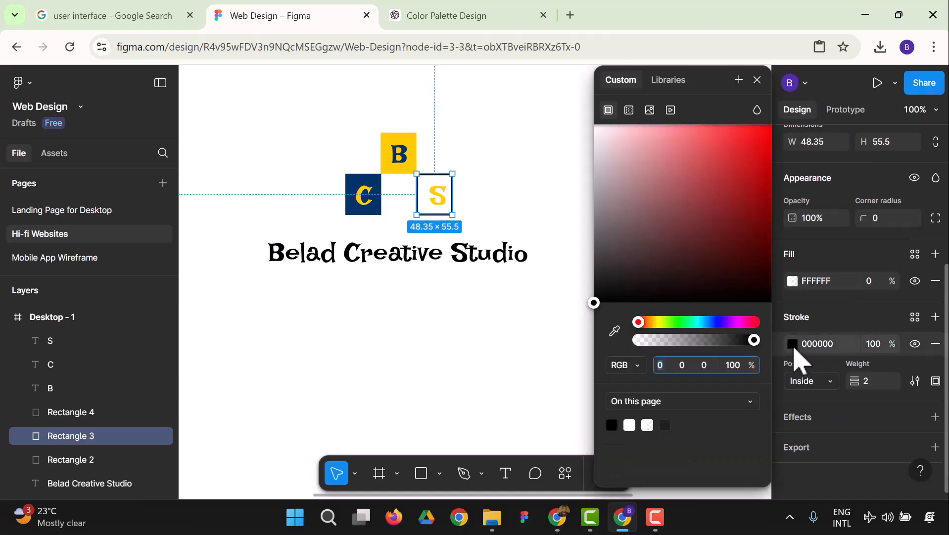
click(936, 344)
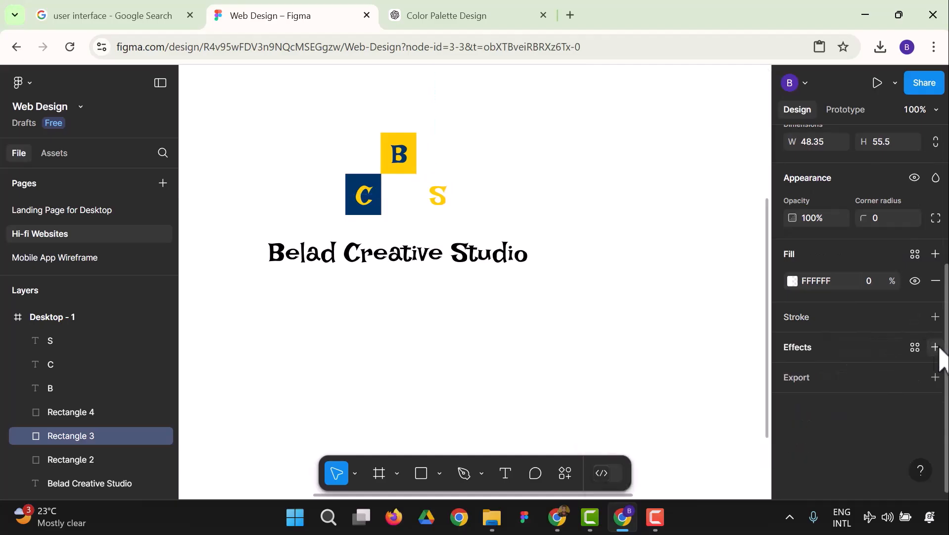
- Apply the Secondary Color library style to the fill of the rectangle behind the letter S
click(792, 281)
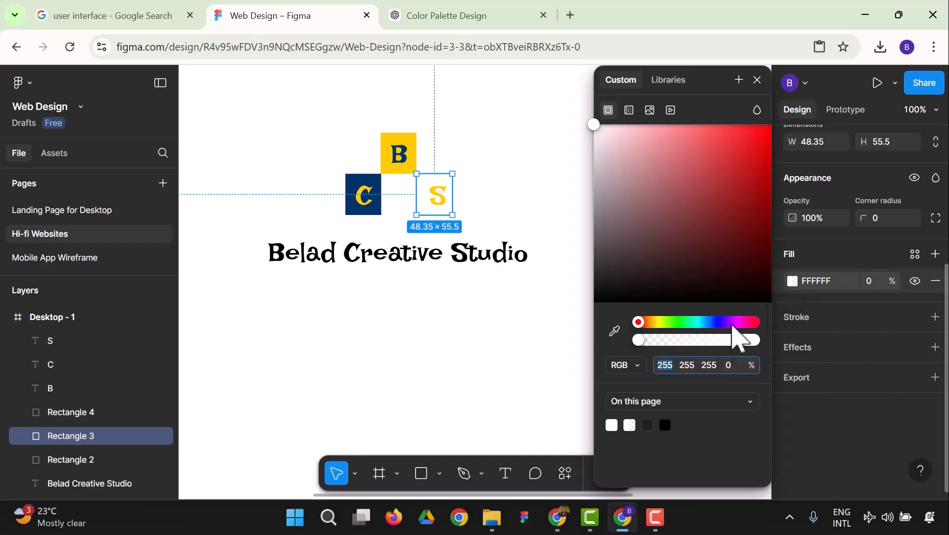
click(668, 81)
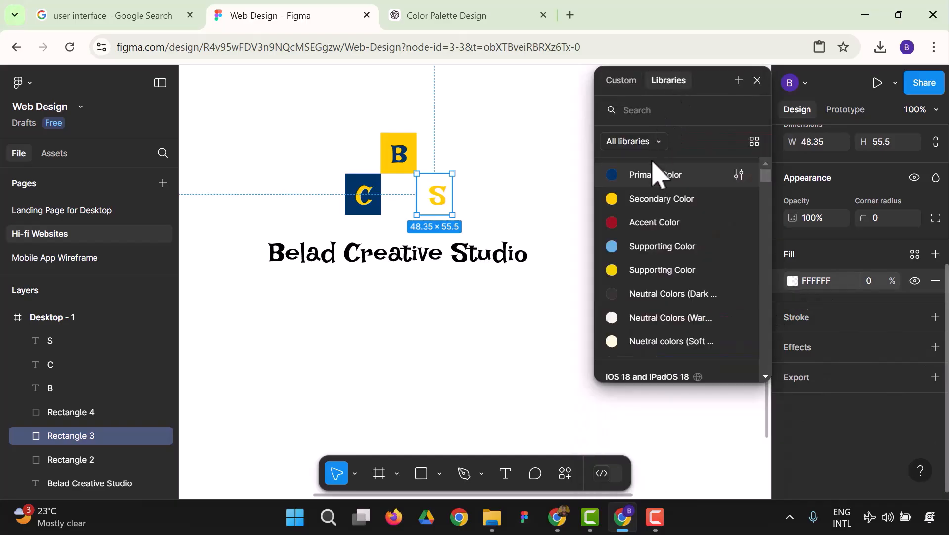
click(659, 200)
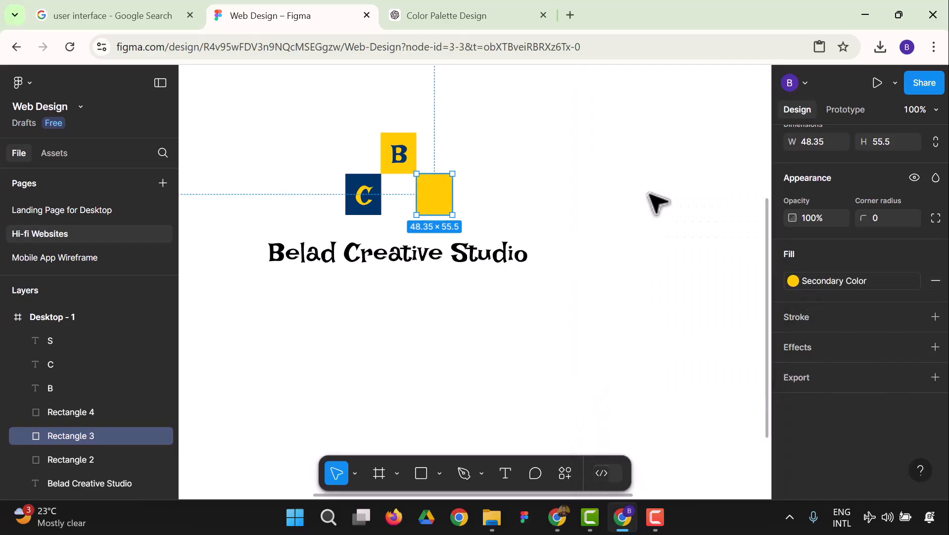
- Switch the fill of the rectangle behind the letter S to the Primary Color library style
click(794, 283)
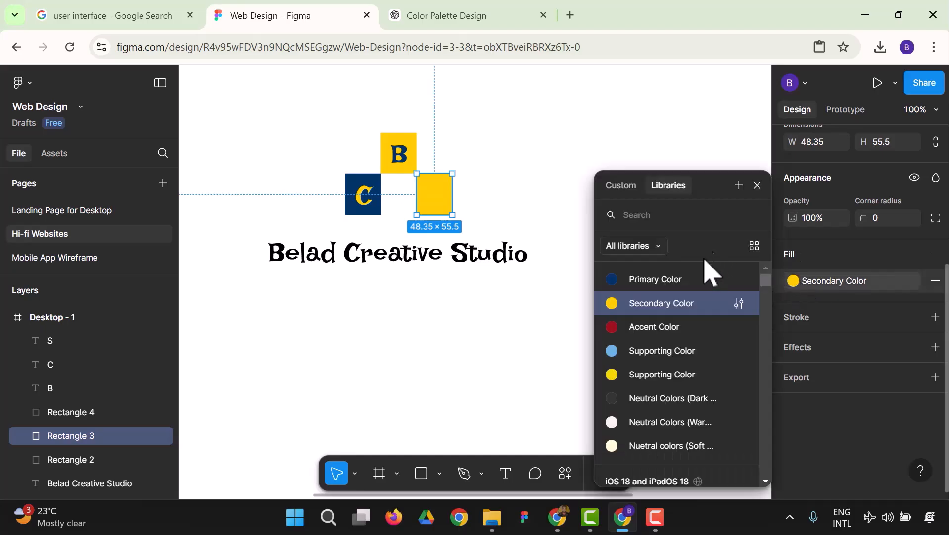
click(683, 280)
click(475, 291)
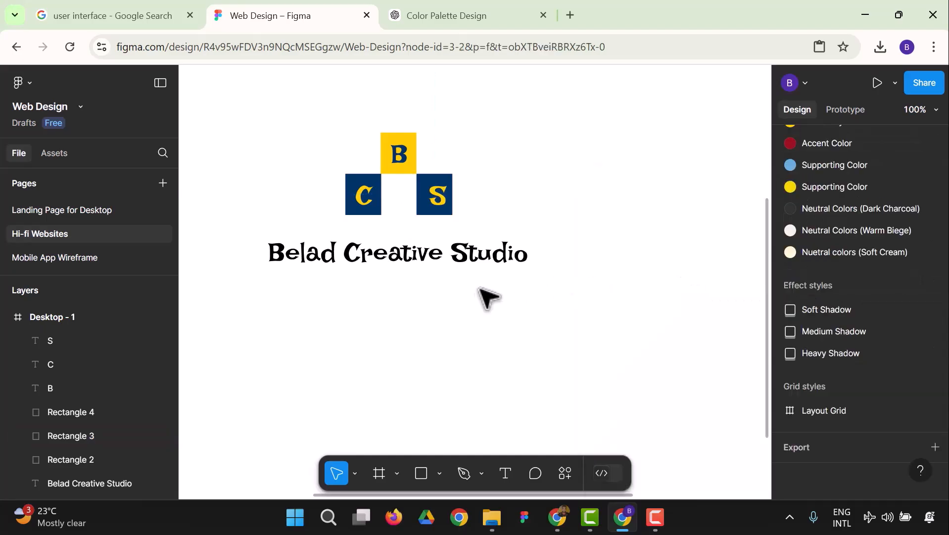
- Apply the Primary Color library style to the fill of the Belad Creative Studio text
scroll(384, 219, down, 1)
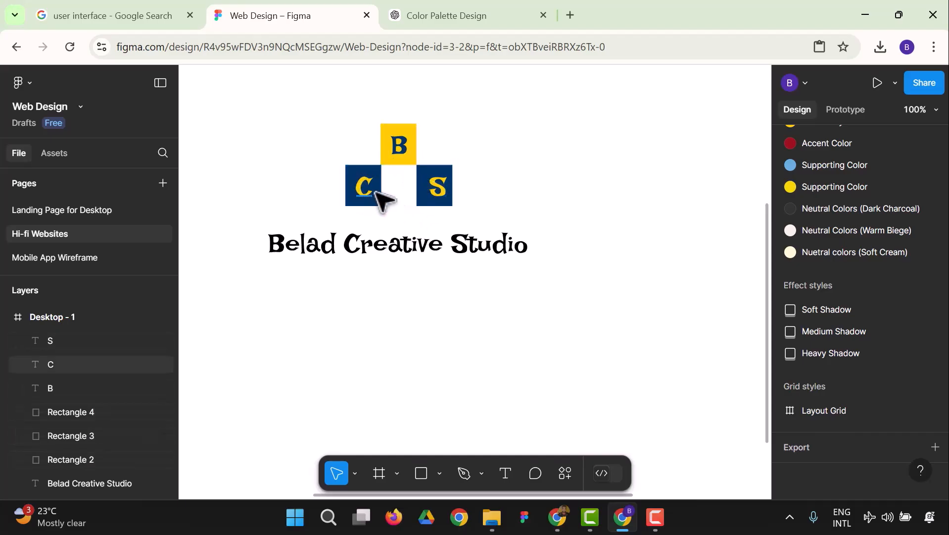
click(378, 243)
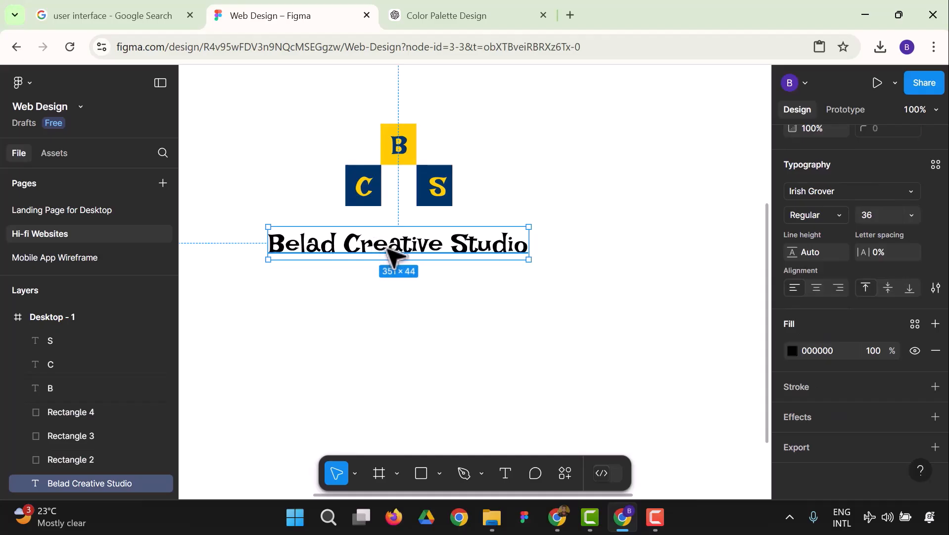
click(793, 352)
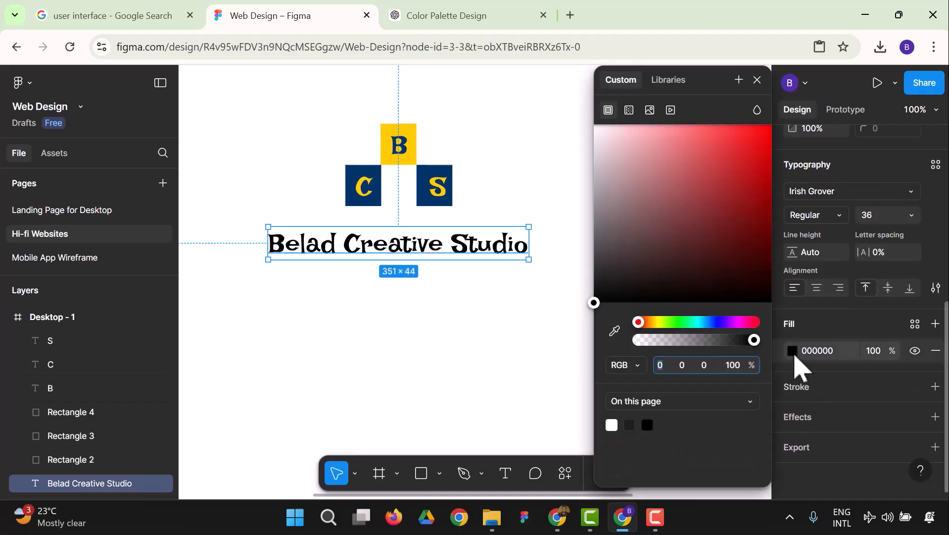
click(669, 80)
click(647, 176)
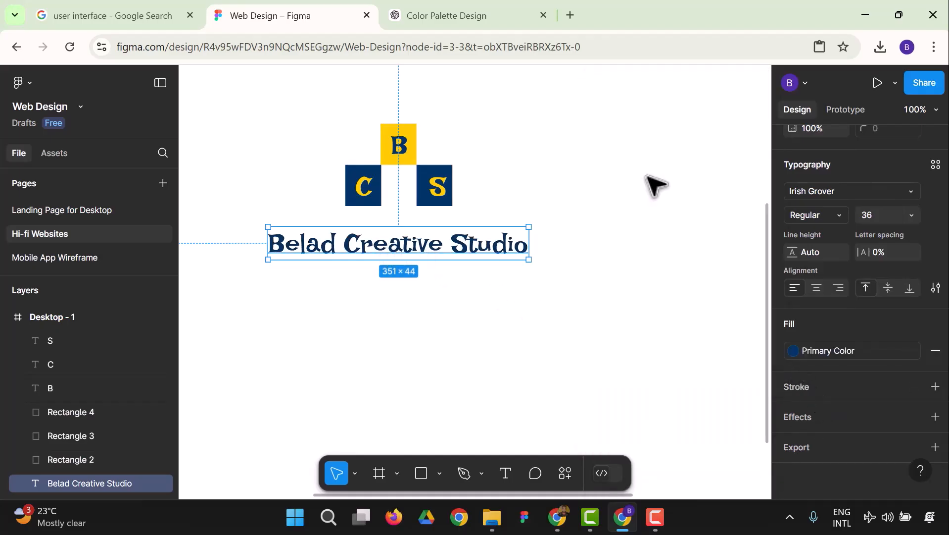
click(610, 211)
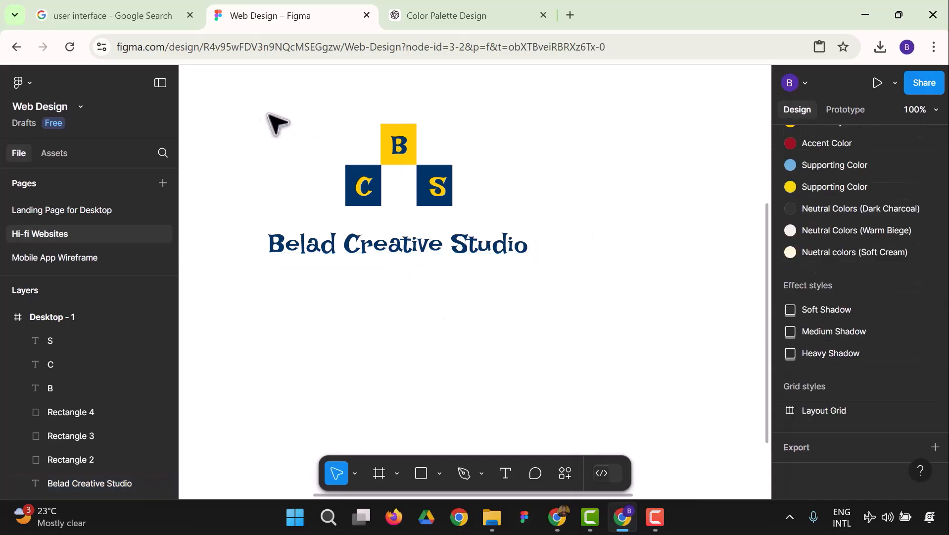
- Group all the logo's letters and rectangles together with the Belad Creative Studio text
drag(260, 114, 532, 271)
click(517, 310)
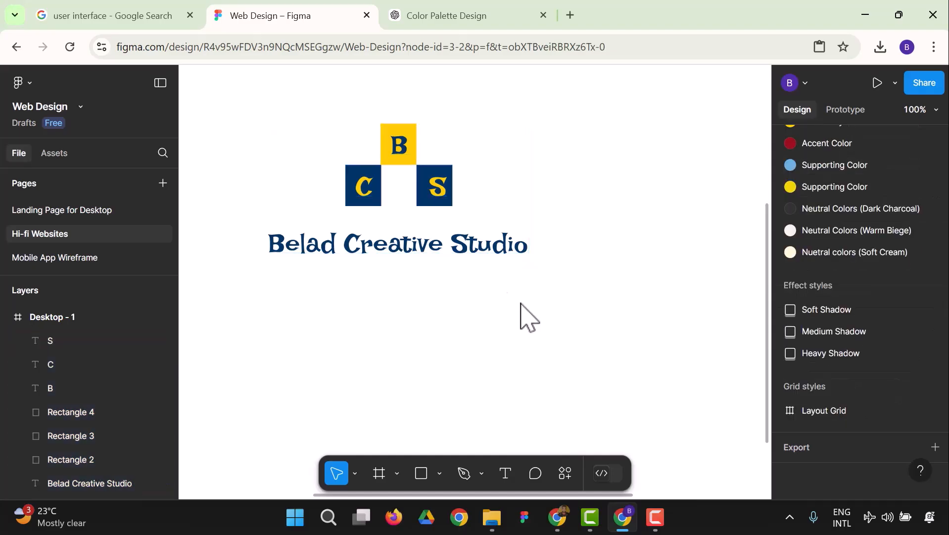
drag(220, 107, 543, 272)
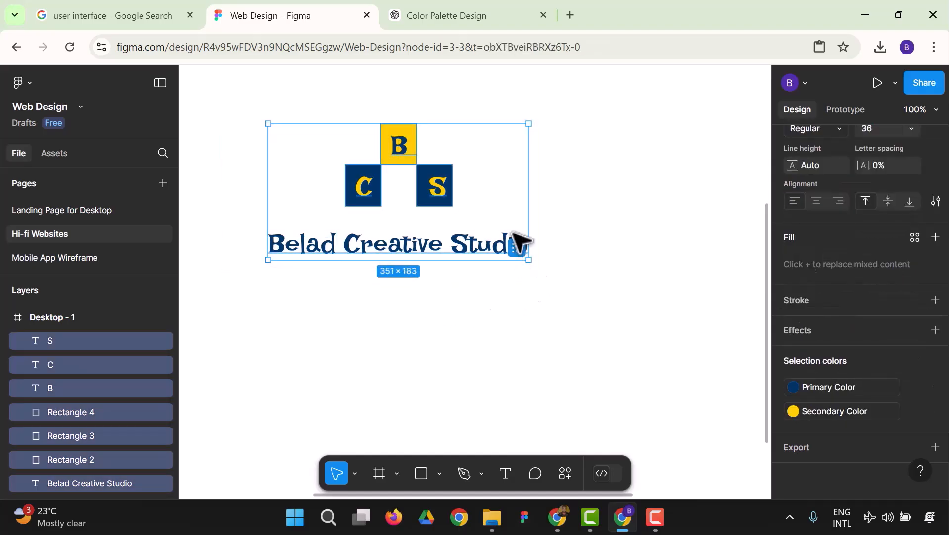
right_click(456, 187)
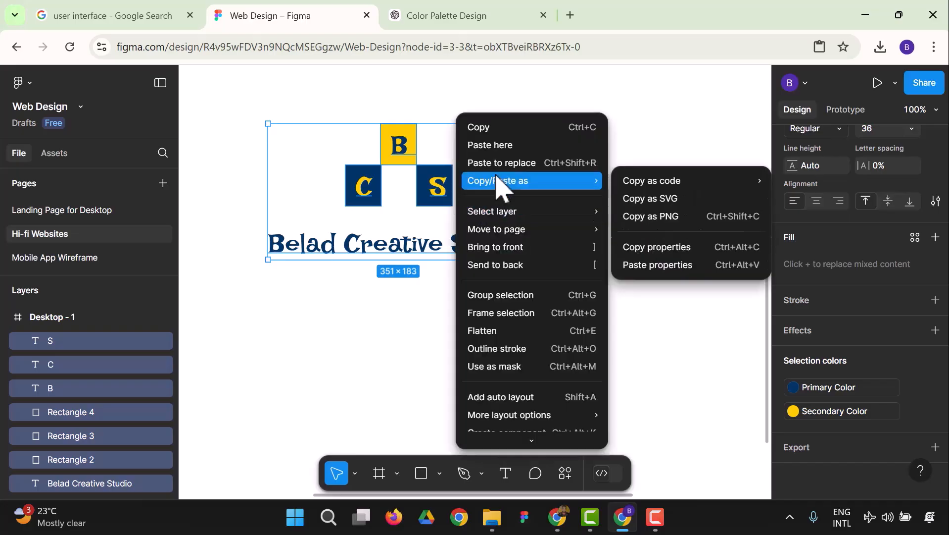
click(523, 297)
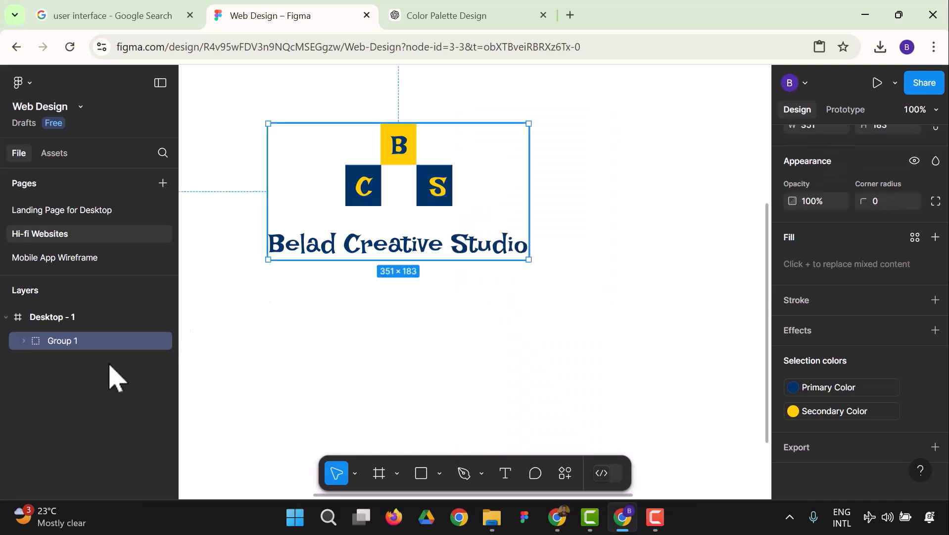
- Rename the logo's group layer as BCS Logo
right_click(98, 348)
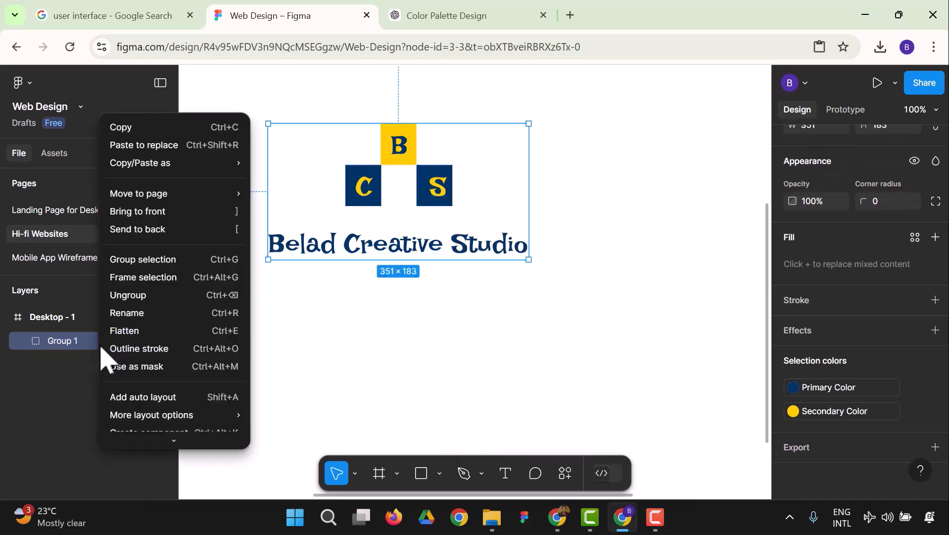
click(148, 312)
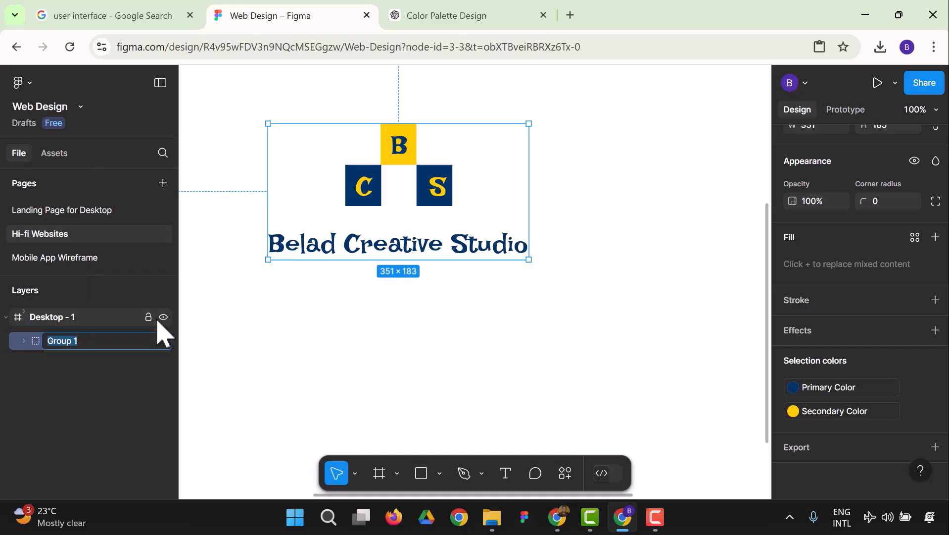
text(BCS )
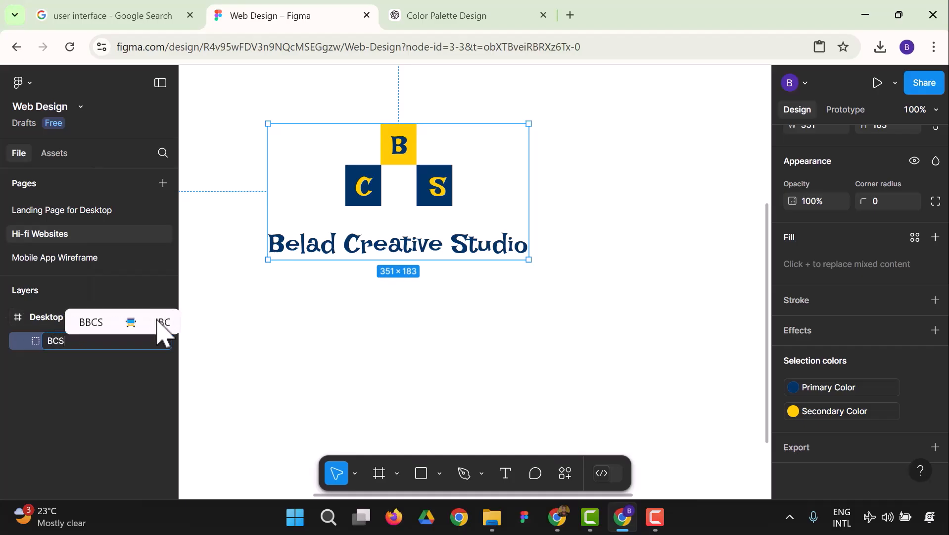
text(Logo)
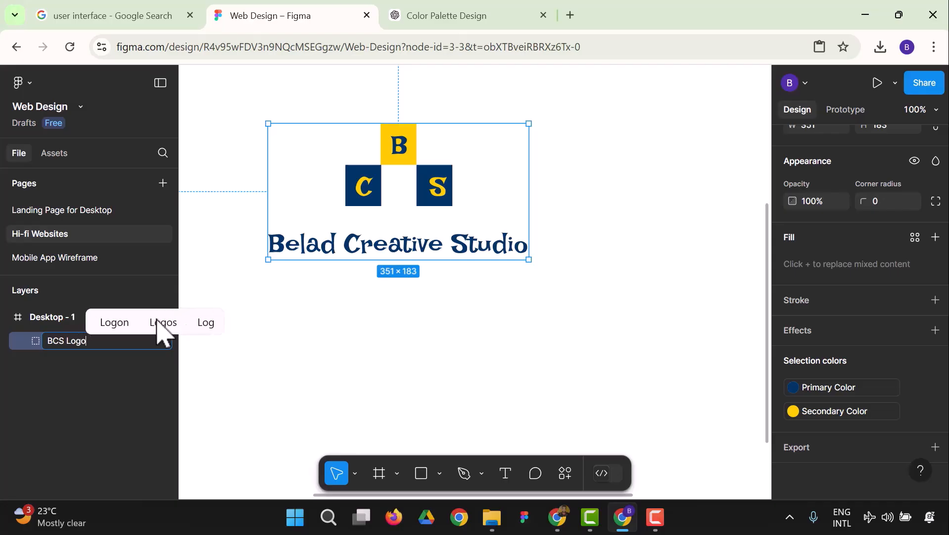
key(Return)
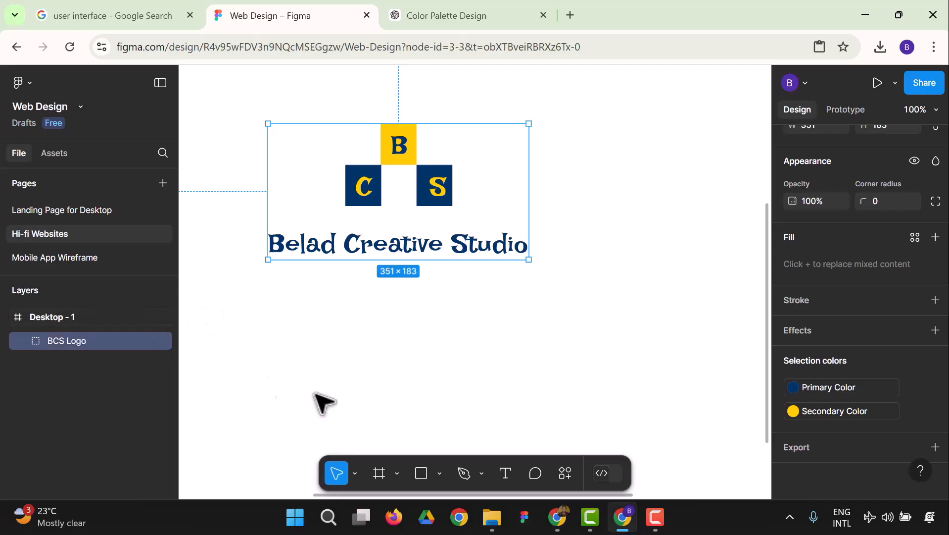
click(409, 385)
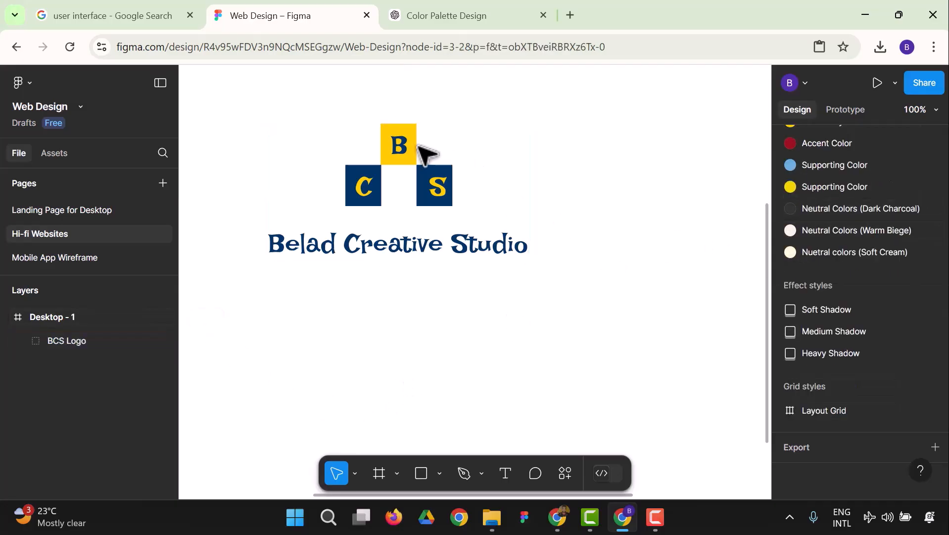
- Export the BCS Logo group as a PNG at 1x
click(433, 153)
click(832, 448)
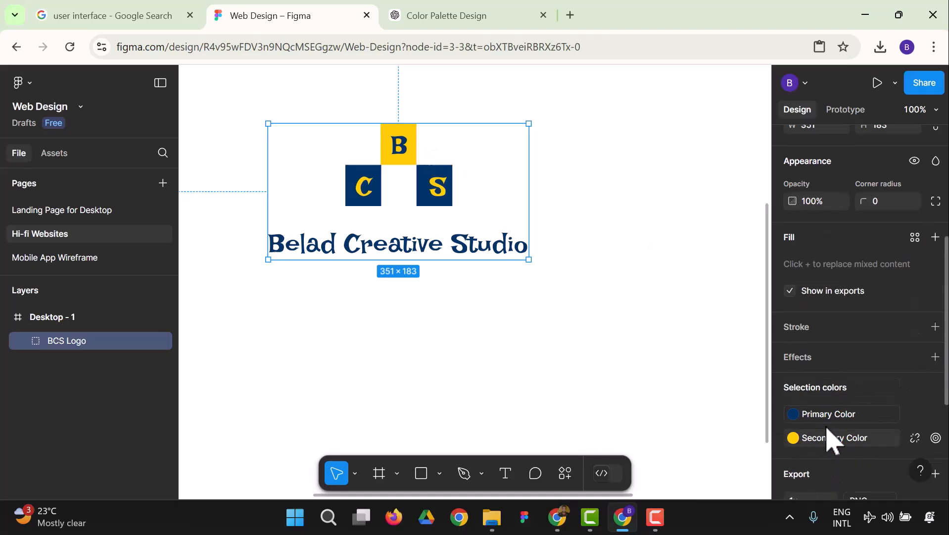
scroll(836, 361, down, 4)
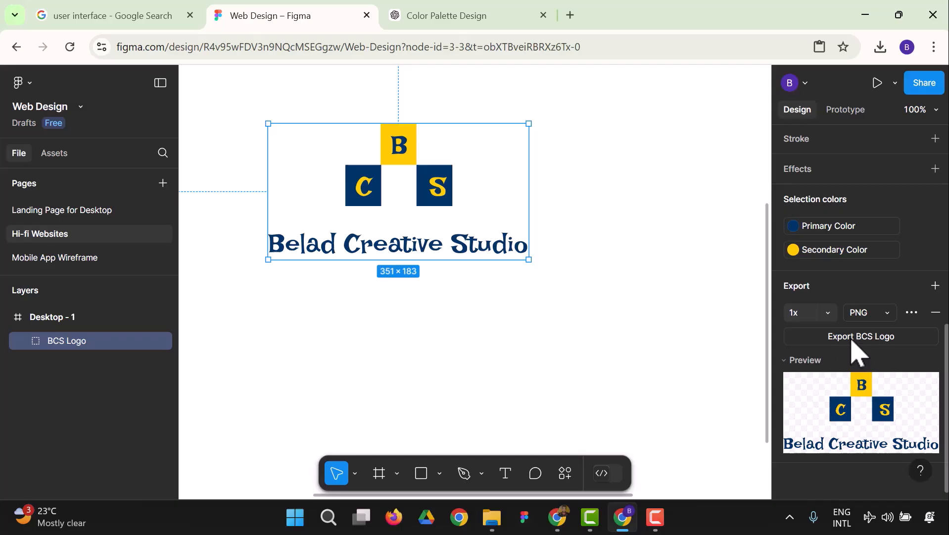
click(856, 338)
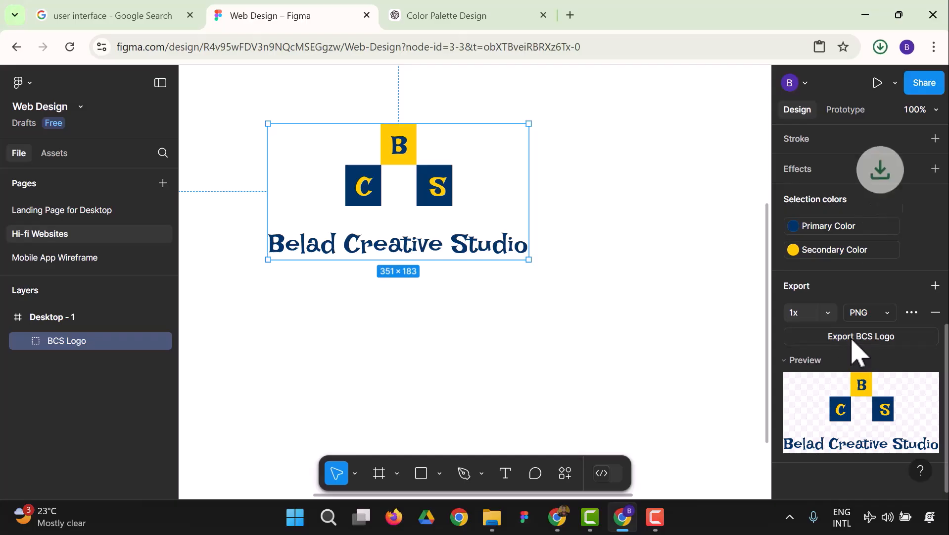
- Switch to File Explorer and view the exported BCS Logo image from the Downloads folder at full window size
click(492, 517)
click(72, 237)
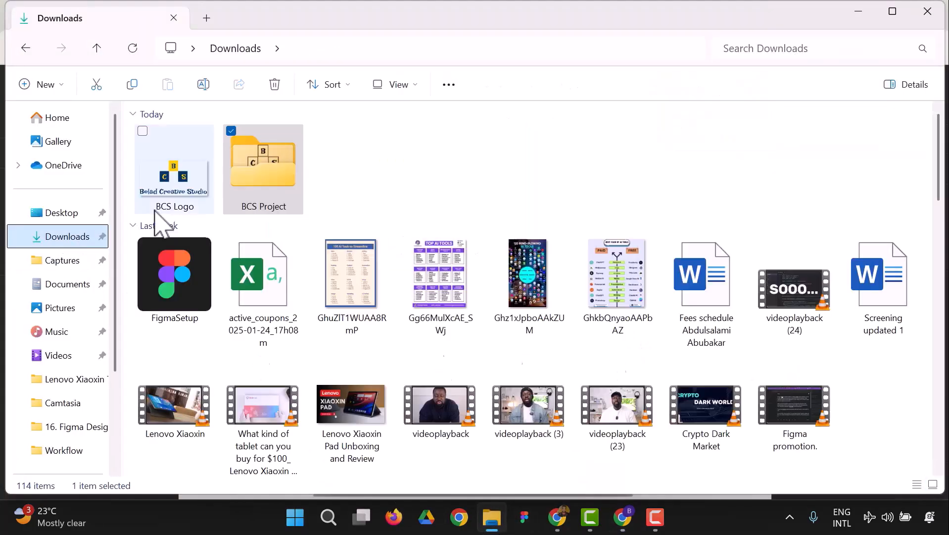
click(197, 187)
double_click(197, 187)
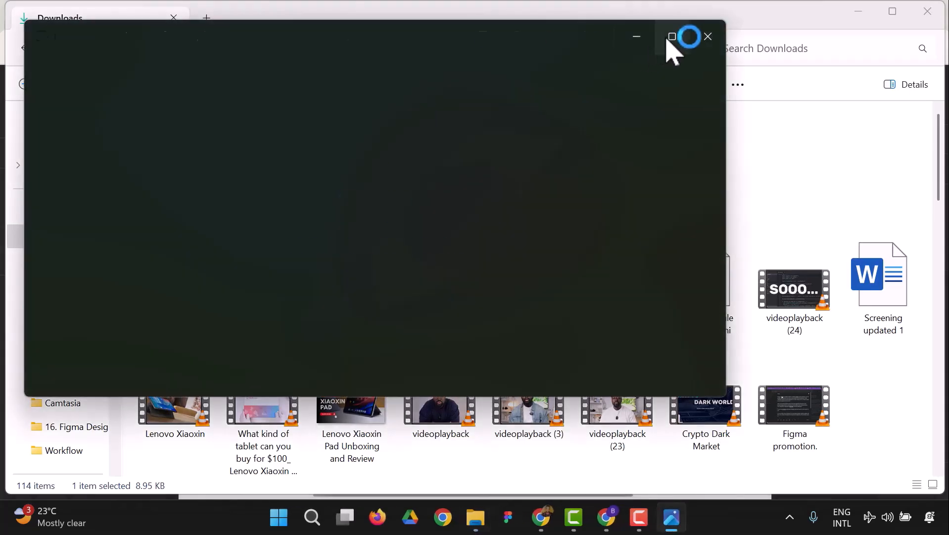
click(671, 38)
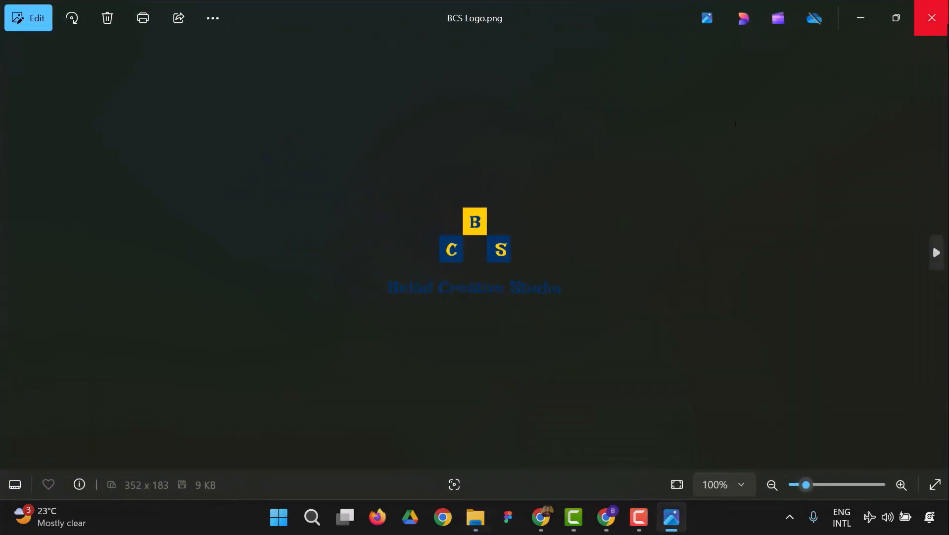
click(932, 17)
- Rename the exported BCS Logo image as BCS Logo main and move it into the BCS Project folder
drag(203, 196, 275, 184)
click(447, 128)
right_click(187, 180)
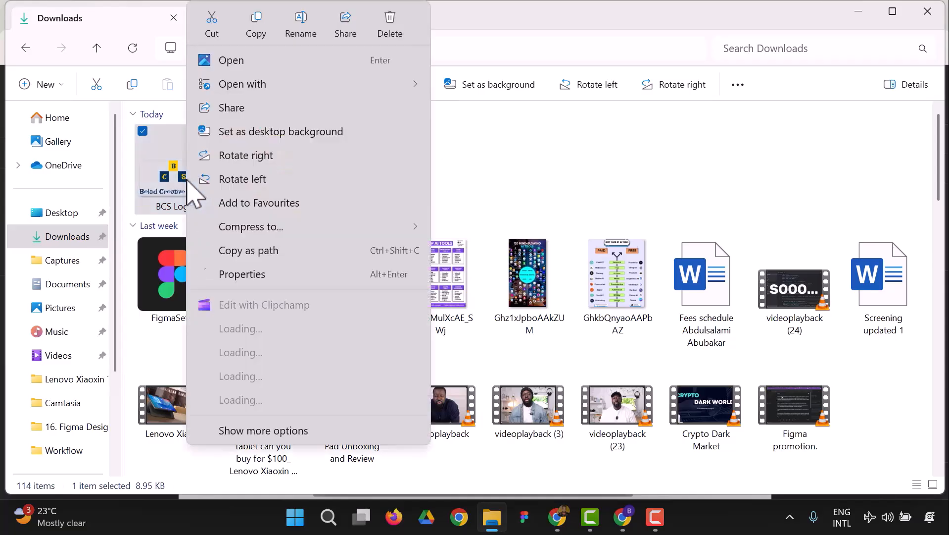
click(302, 27)
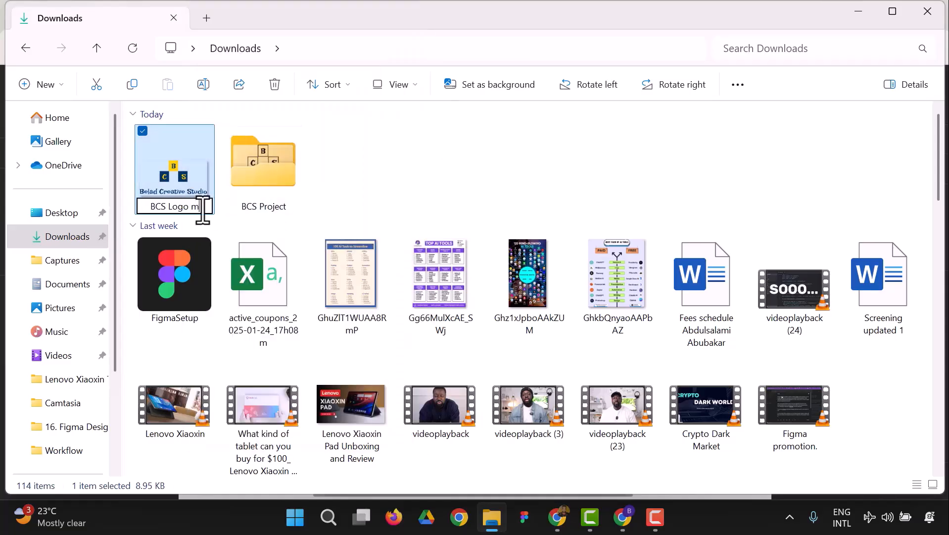
key(Return)
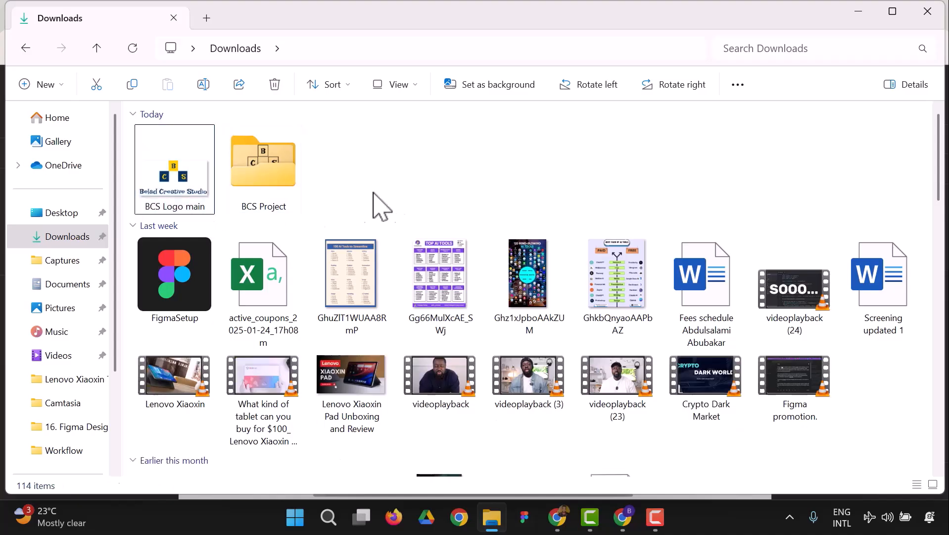
drag(158, 191, 263, 185)
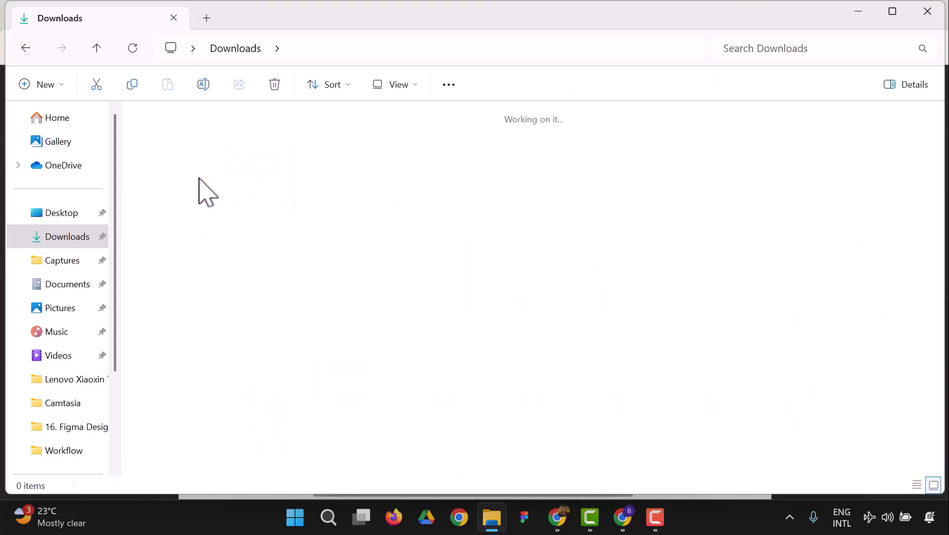
double_click(200, 179)
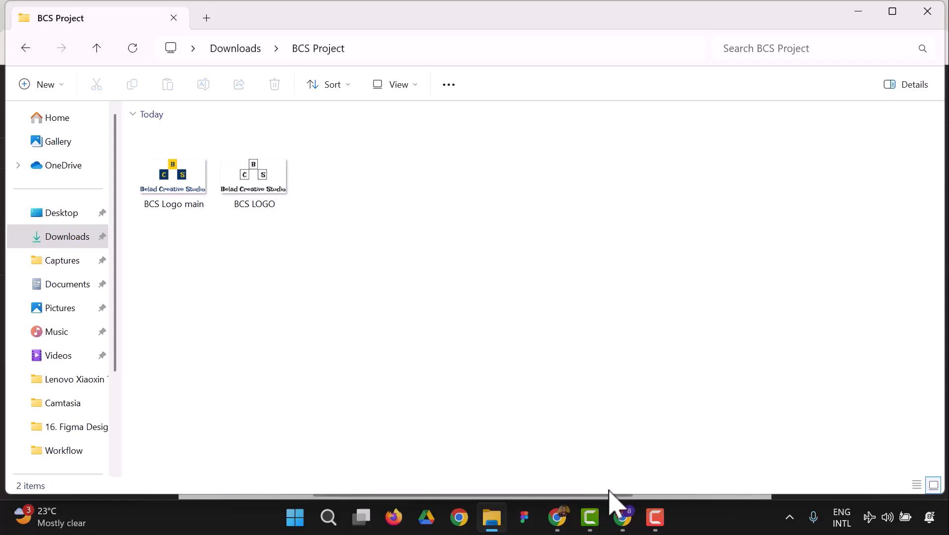
- Switch back to Figma and stretch the BCS Logo group downward to about 352 × 206
click(622, 517)
click(646, 375)
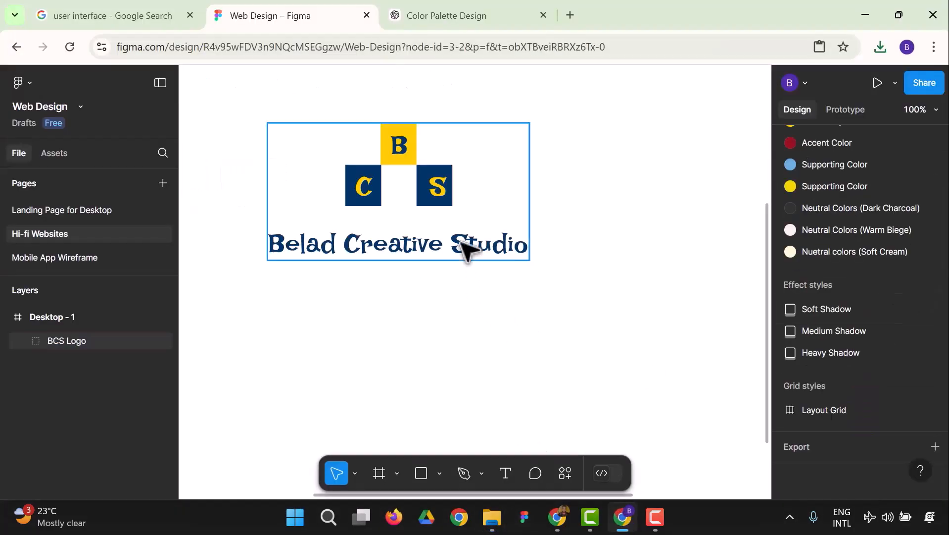
click(462, 250)
mouse_move(526, 258)
mouse_down()
mouse_move(372, 184)
mouse_move(519, 282)
mouse_move(557, 275)
mouse_move(529, 277)
mouse_up()
double_click(521, 260)
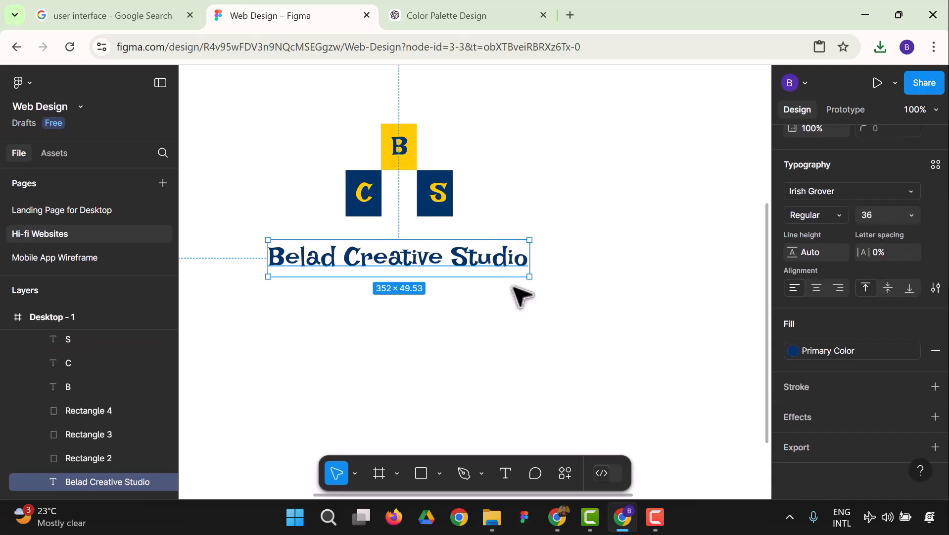
right_click(448, 253)
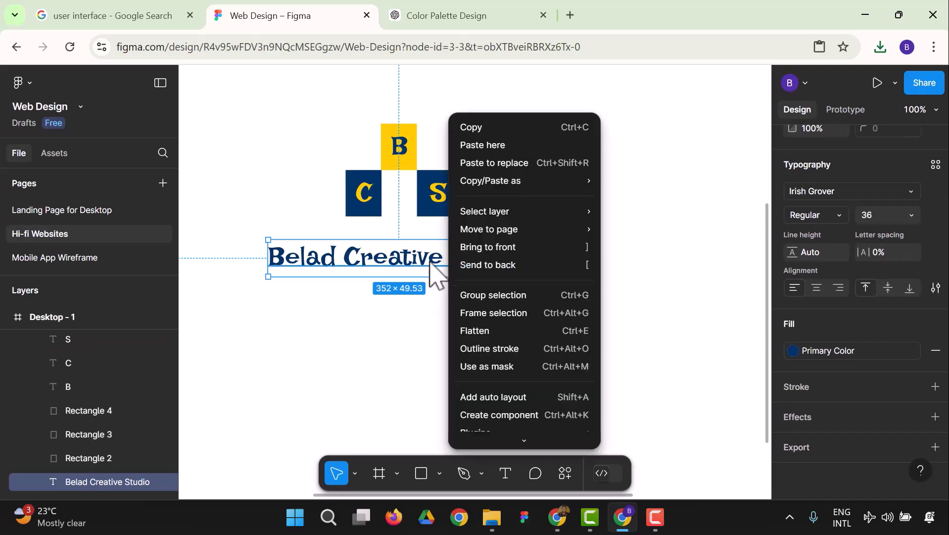
mouse_move(495, 183)
click(310, 321)
click(657, 297)
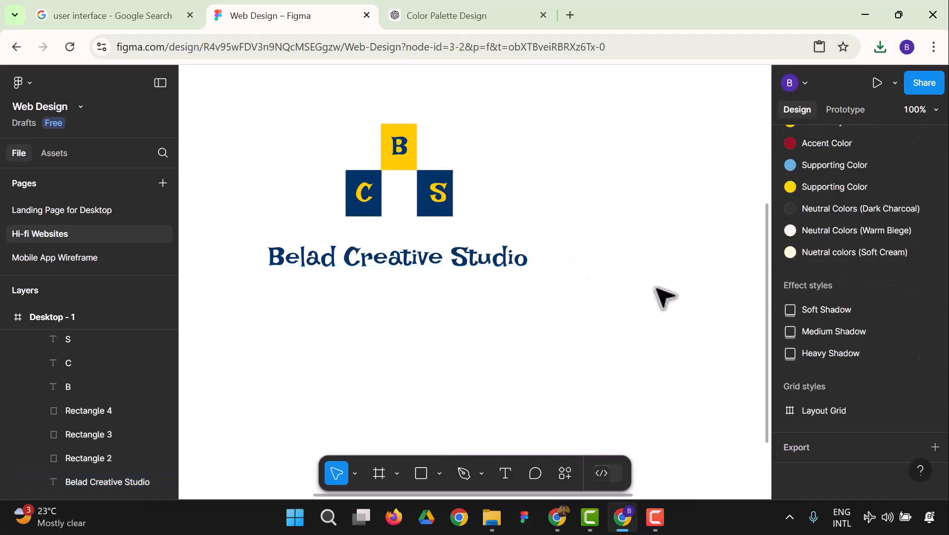
- Ungroup the BCS Logo and scale all its letters, rectangles and name text together to about 419 × 245
click(452, 183)
right_click(452, 181)
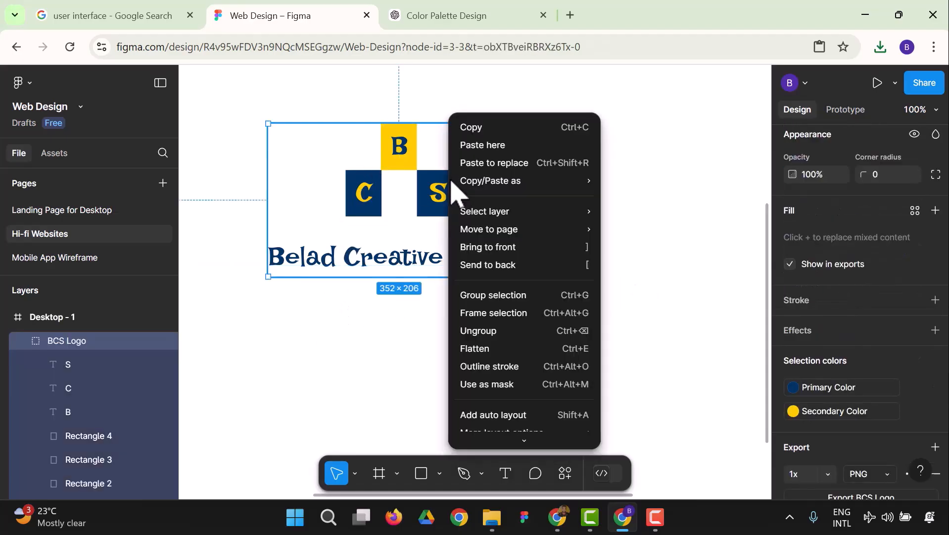
click(532, 330)
click(545, 337)
drag(568, 316, 271, 123)
drag(530, 276, 580, 304)
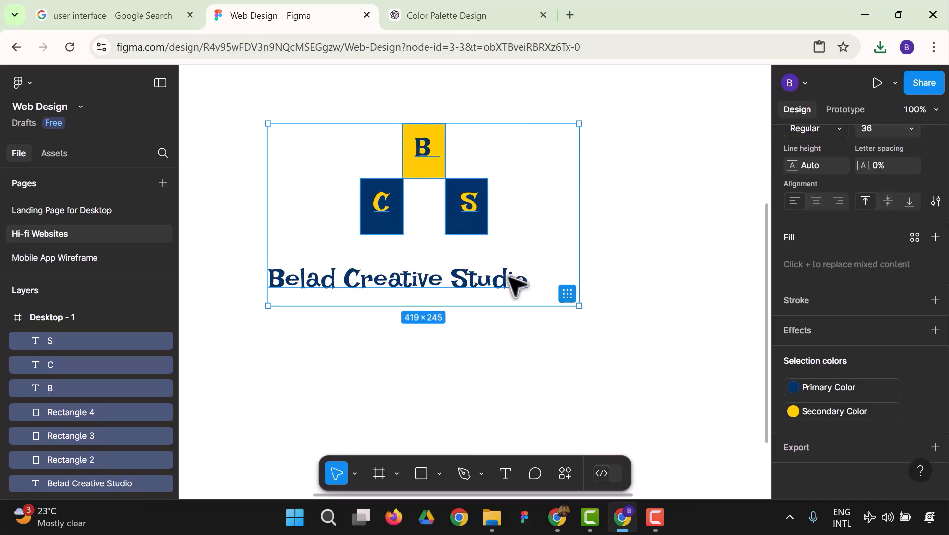
right_click(447, 174)
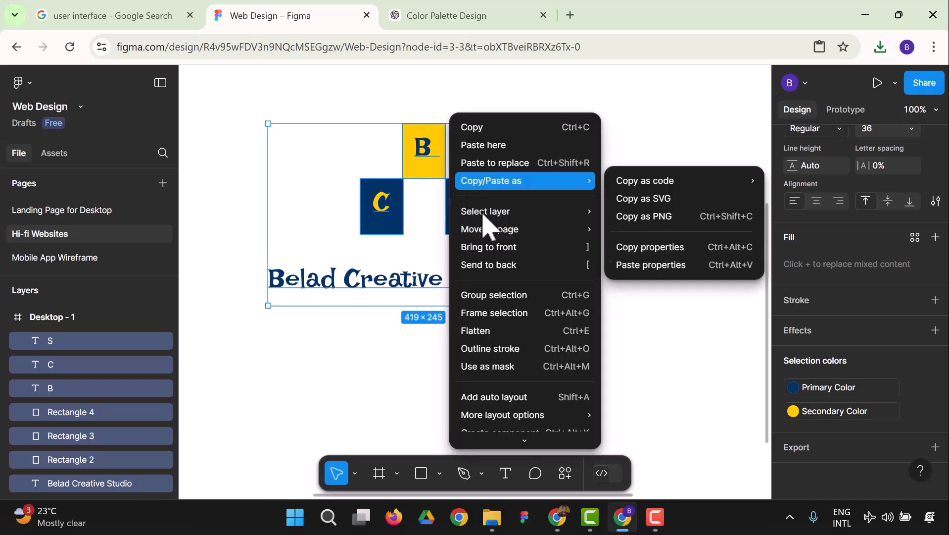
click(536, 313)
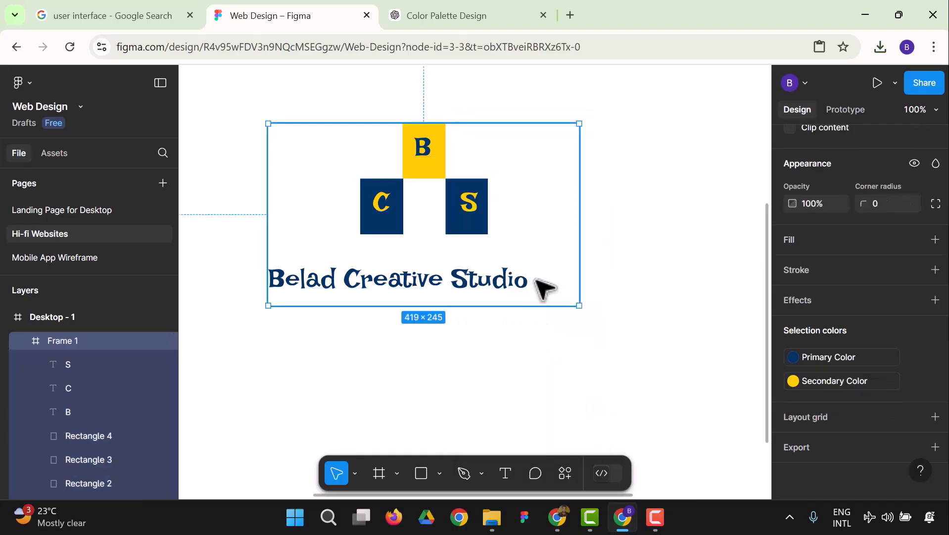
drag(580, 306, 539, 288)
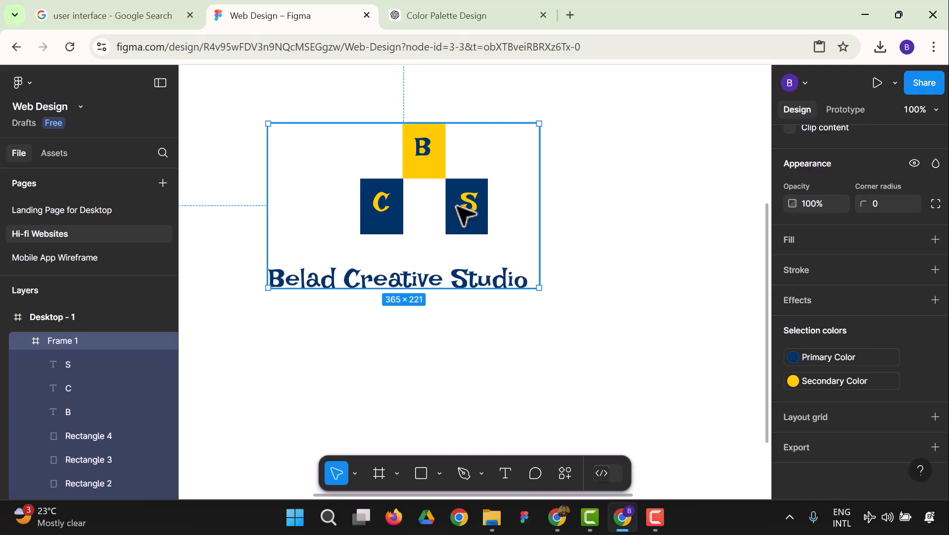
click(639, 275)
click(510, 281)
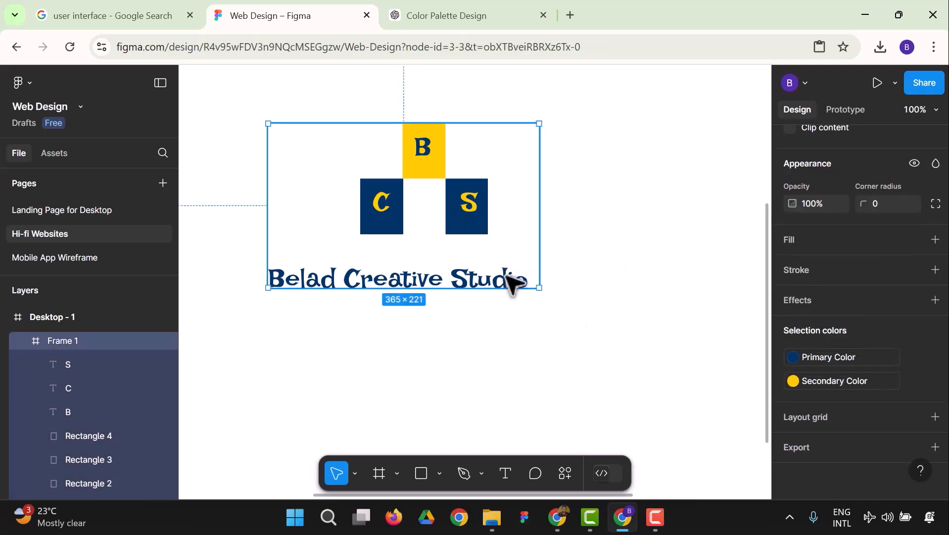
right_click(510, 281)
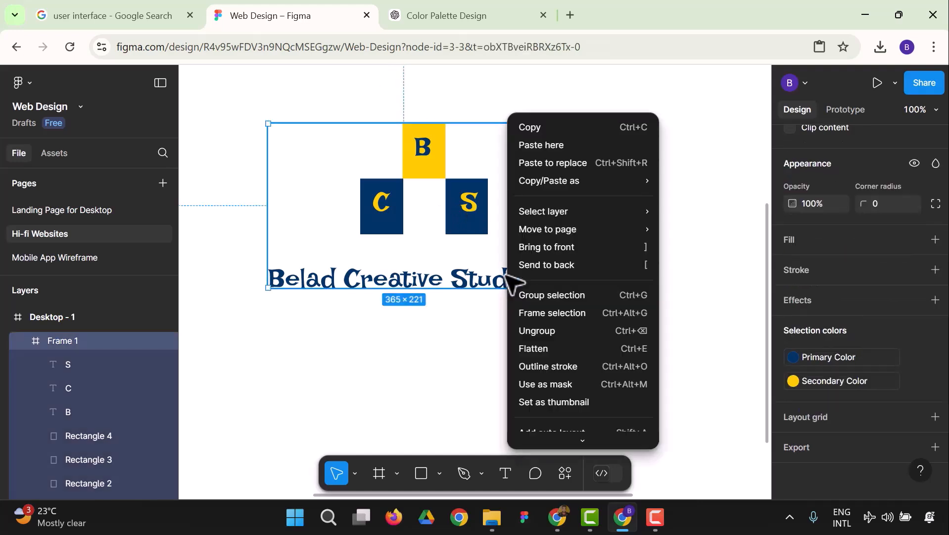
click(564, 331)
- Wrap all the logo's letters, rectangles and name text in a frame and resize the frame to about 412 × 254
drag(648, 346, 270, 119)
right_click(424, 168)
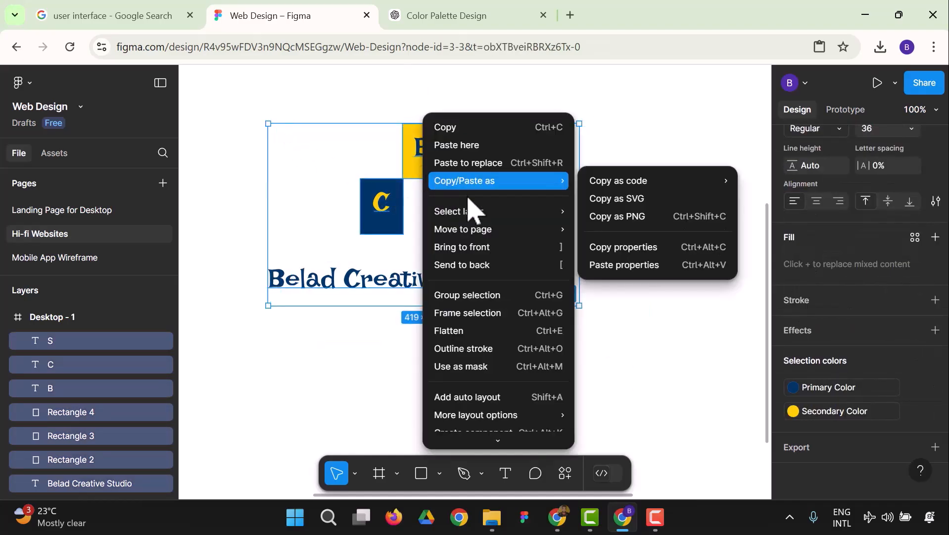
click(504, 312)
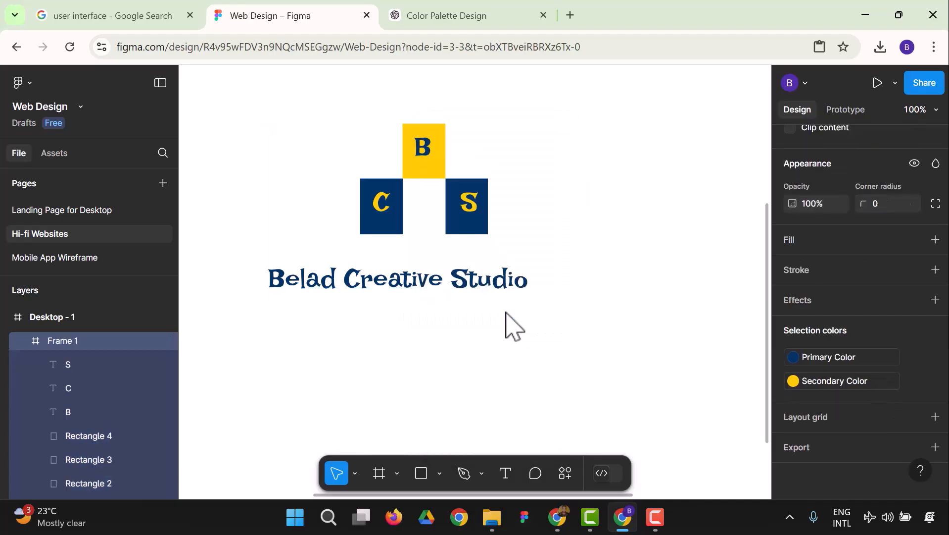
mouse_move(578, 305)
mouse_down()
mouse_move(529, 274)
mouse_move(575, 312)
mouse_up()
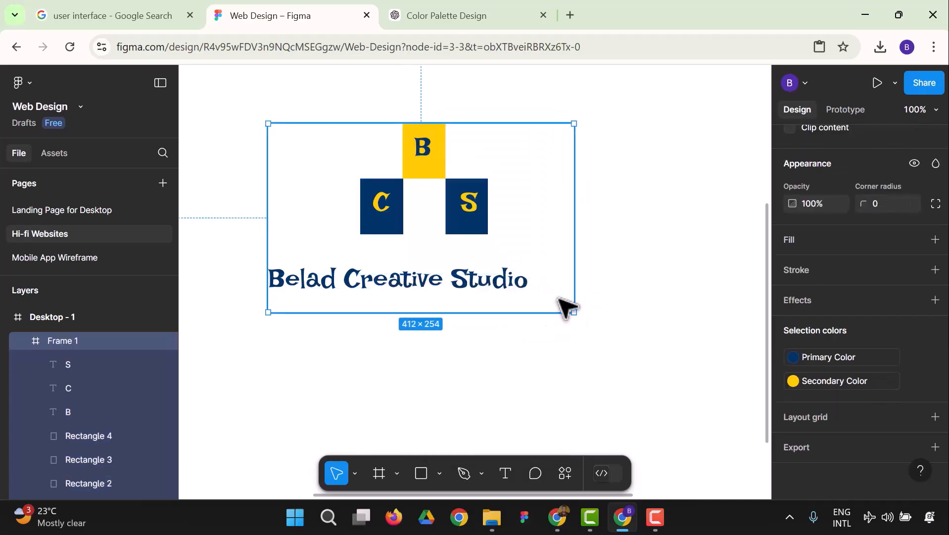
scroll(823, 246, up, 5)
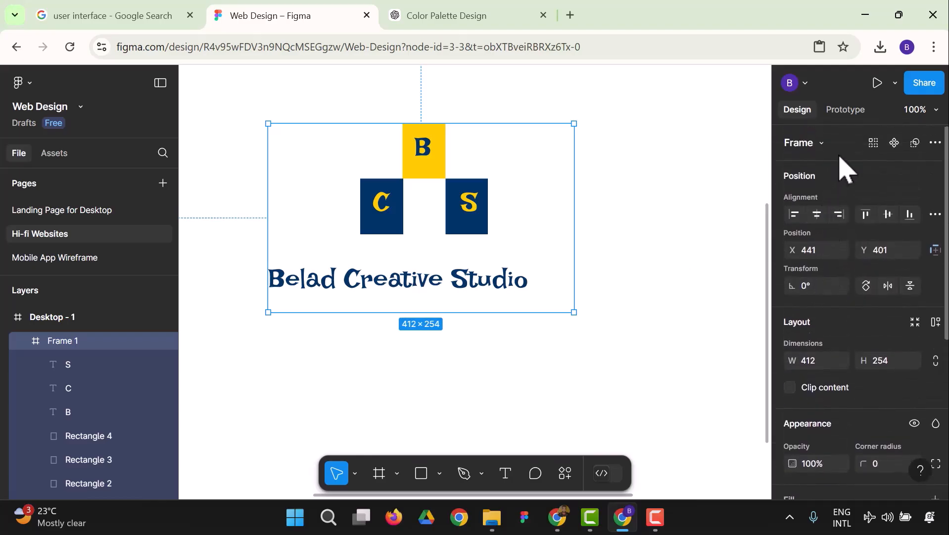
click(822, 146)
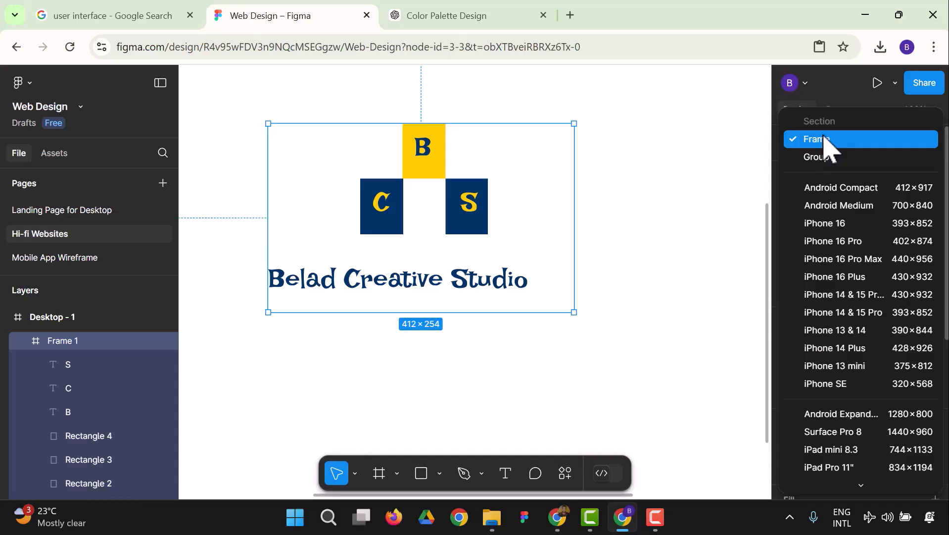
click(825, 140)
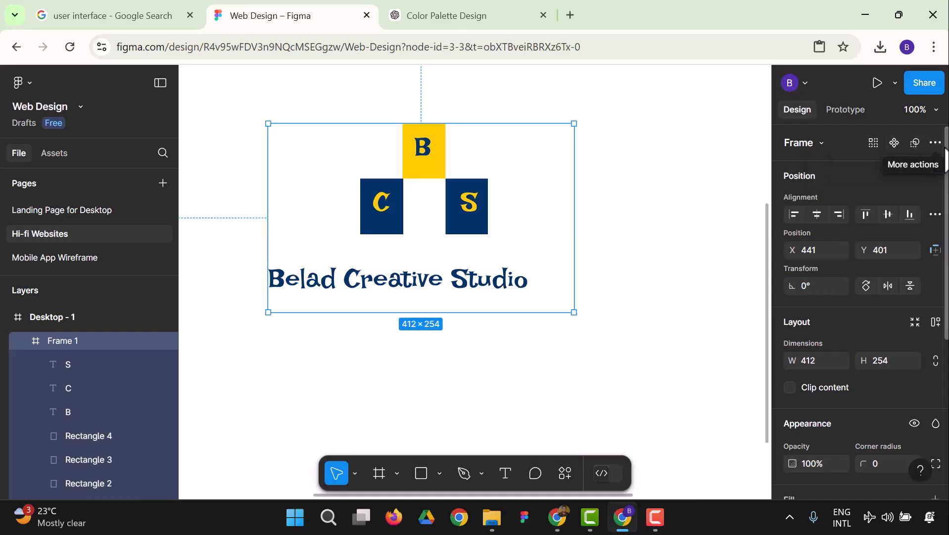
scroll(836, 273, down, 3)
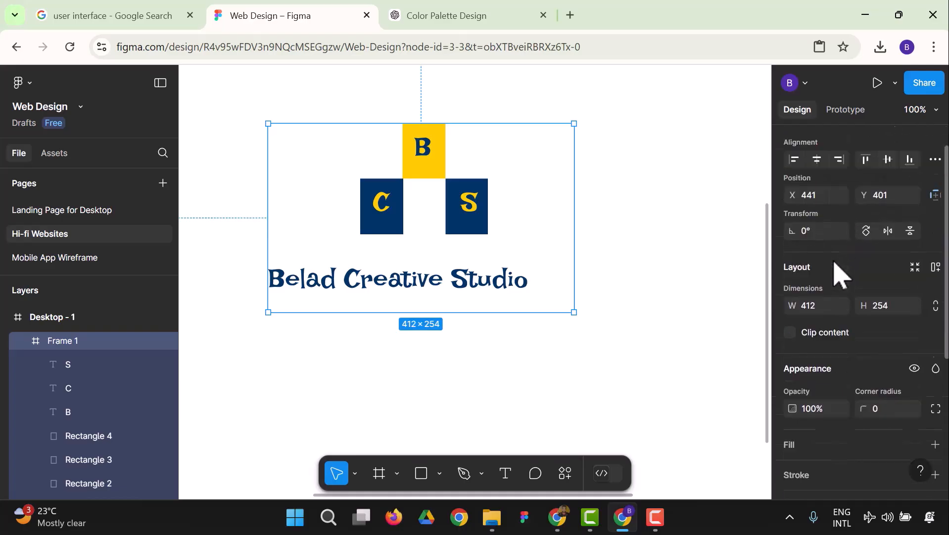
- Ungroup the logo frame and delete all its letters, rectangles and name text from the Desktop - 1 frame
scroll(820, 302, down, 8)
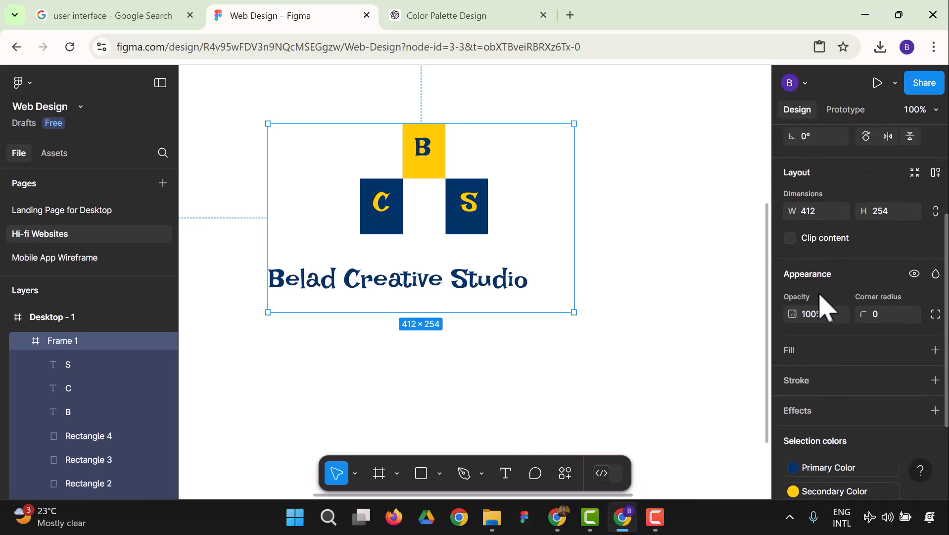
click(650, 324)
click(442, 158)
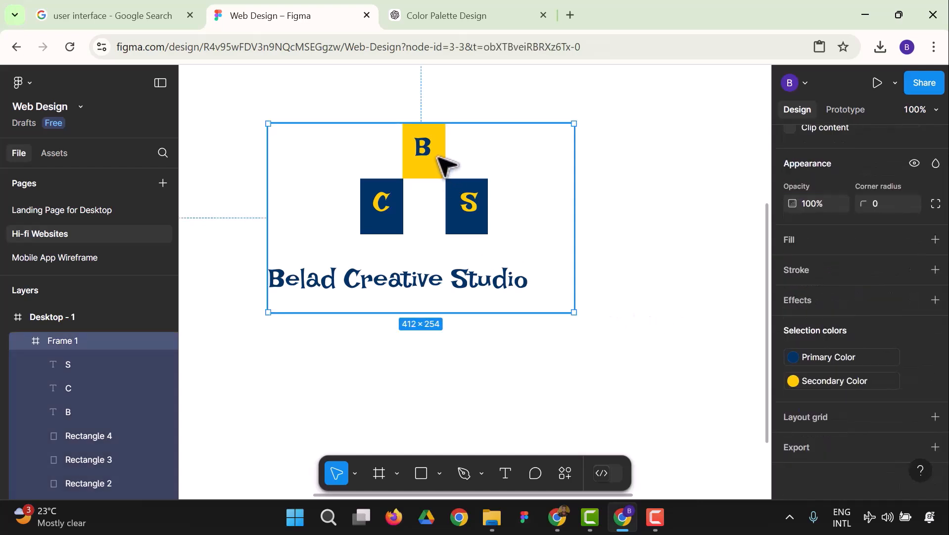
right_click(439, 157)
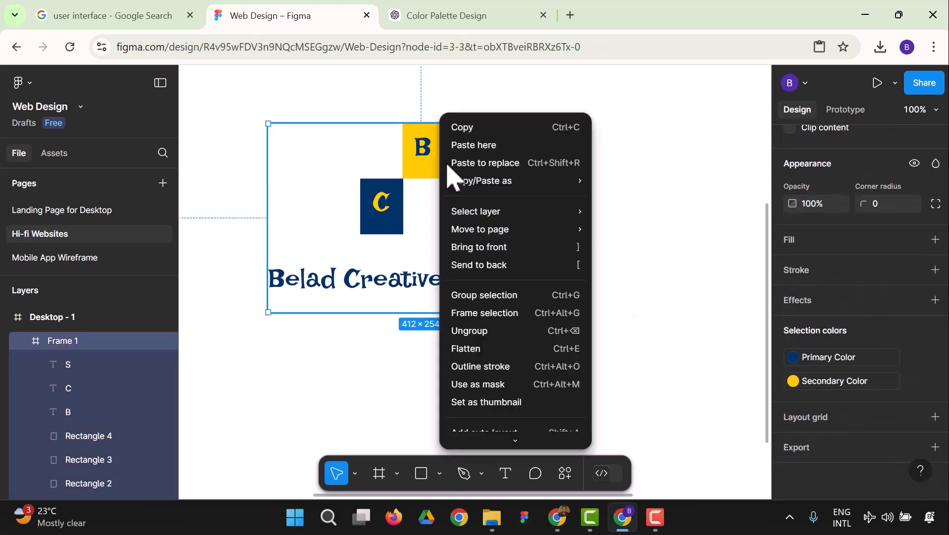
click(504, 331)
click(503, 328)
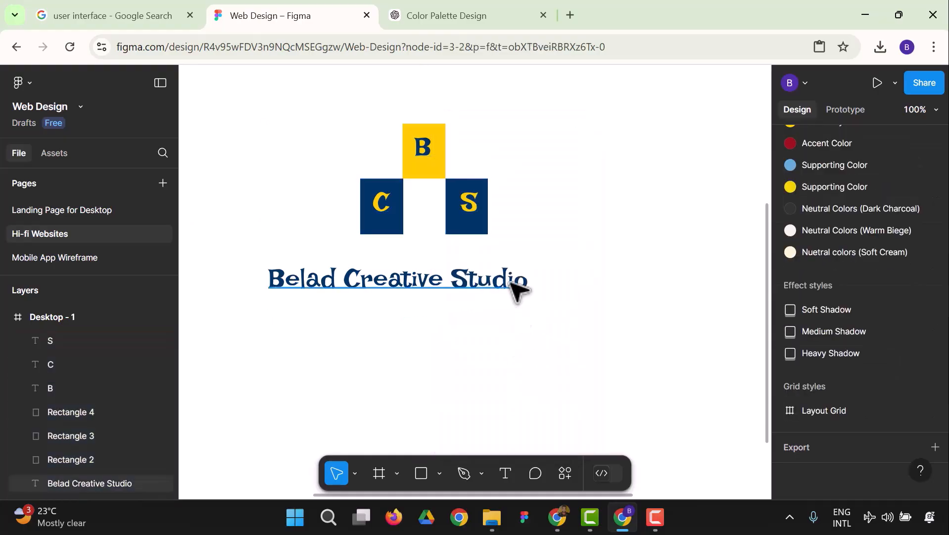
drag(621, 331, 303, 133)
key(Delete)
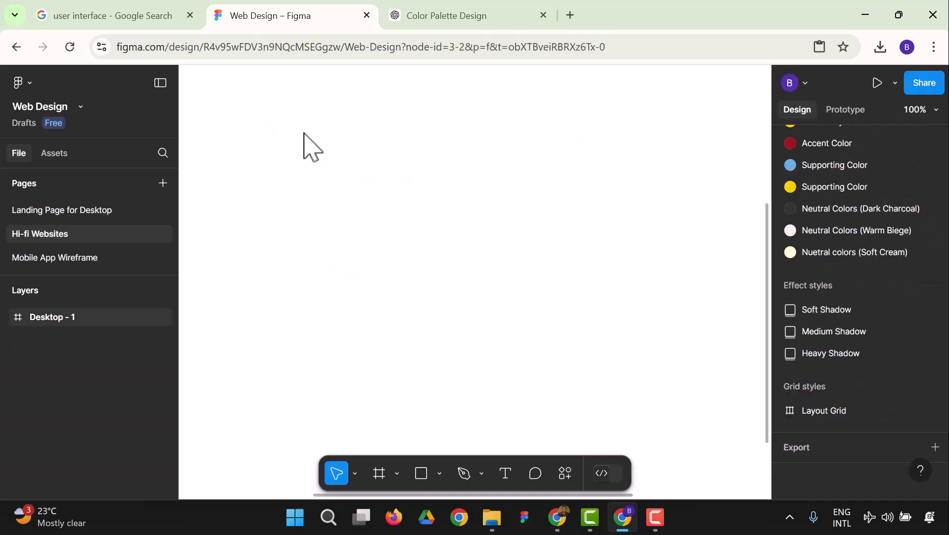
- Fit the whole Desktop - 1 frame in view and look through the file's local styles
scroll(265, 218, up, 6)
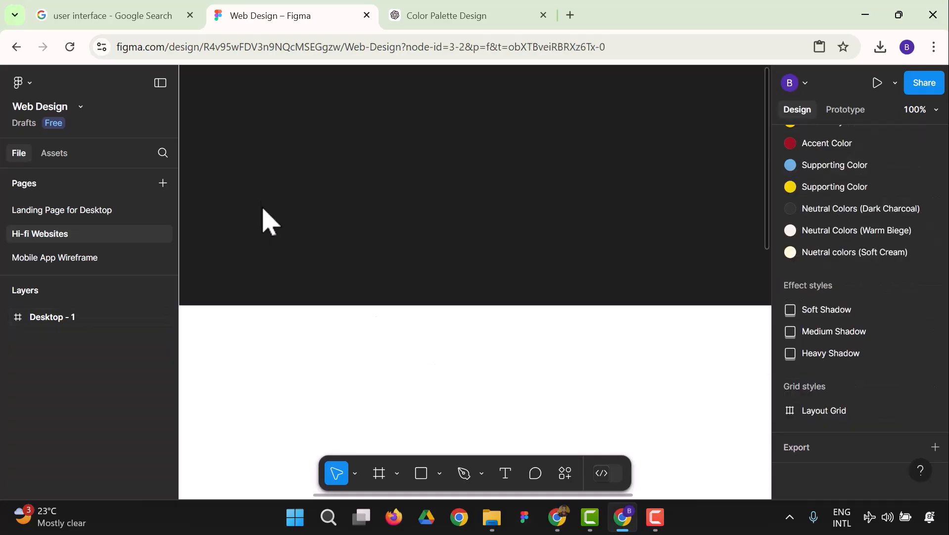
click(925, 110)
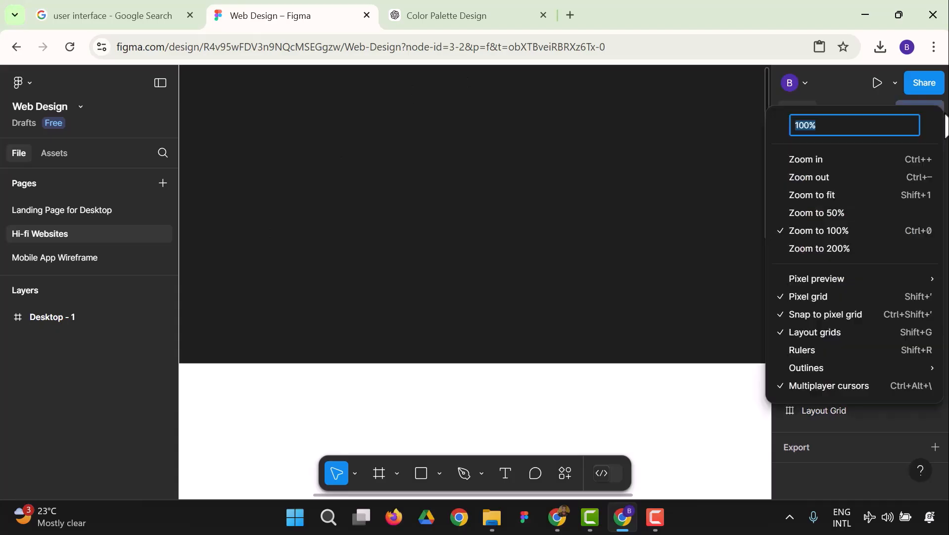
click(874, 195)
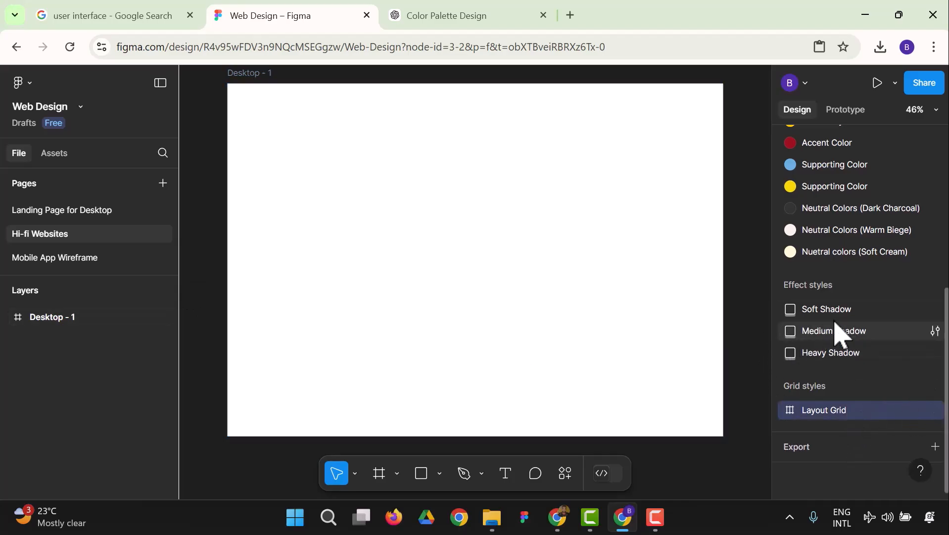
scroll(841, 333, up, 6)
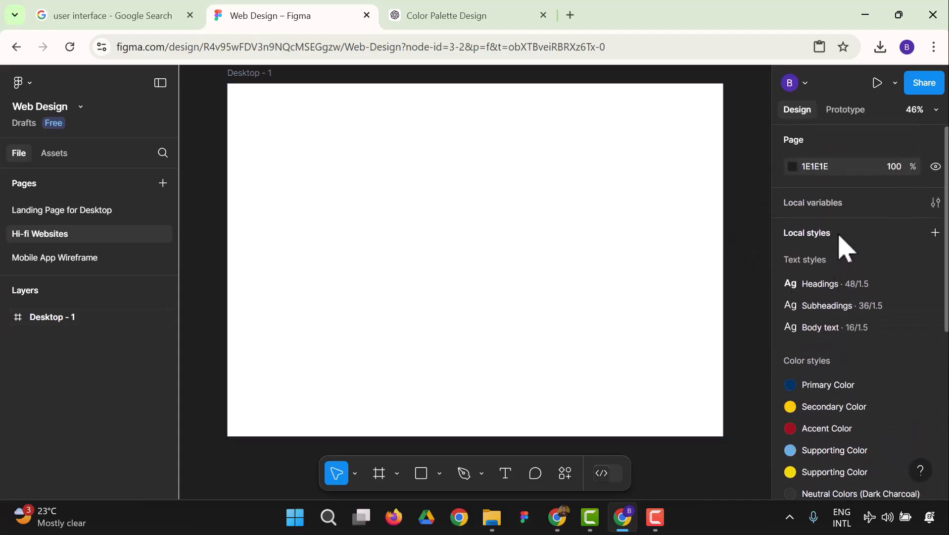
scroll(839, 287, down, 5)
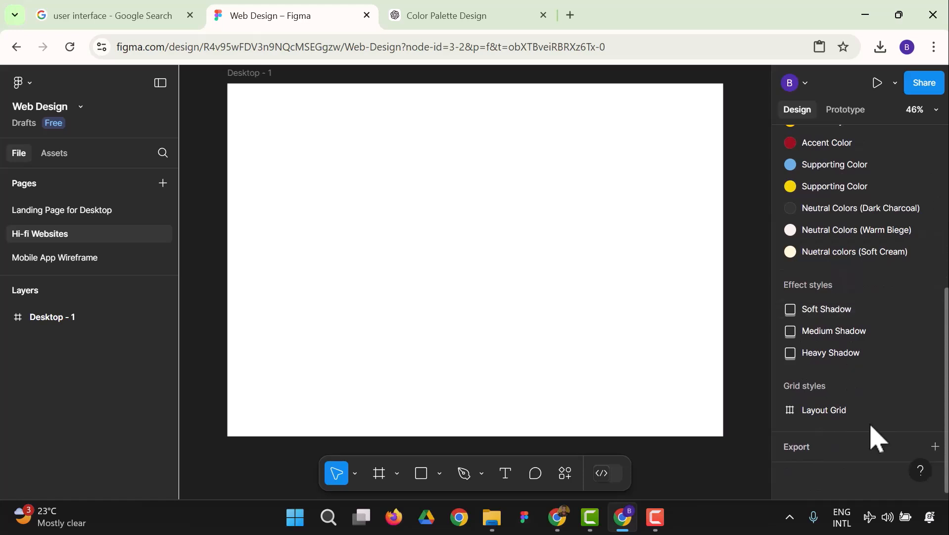
- Try to apply the Layout Grid style to the Desktop - 1 frame directly from the local styles
click(860, 415)
drag(823, 418, 601, 388)
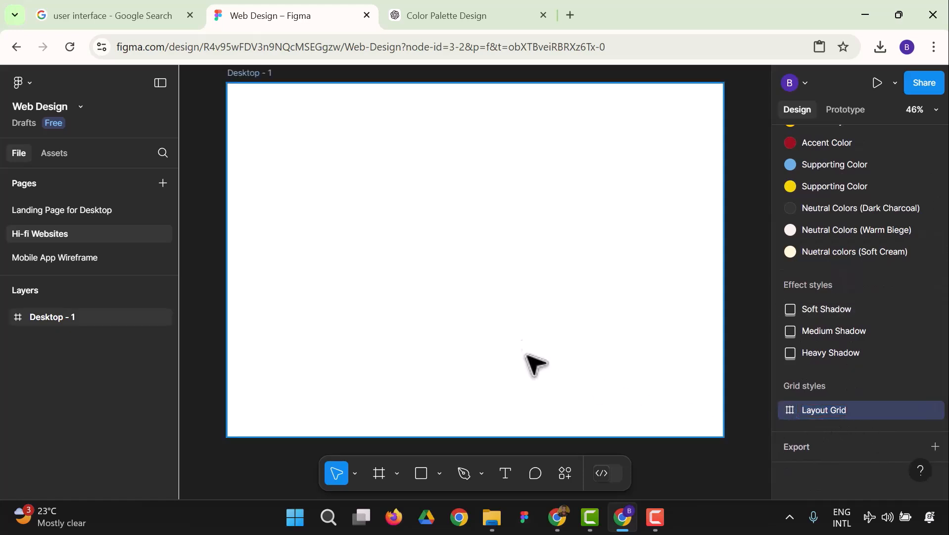
click(200, 289)
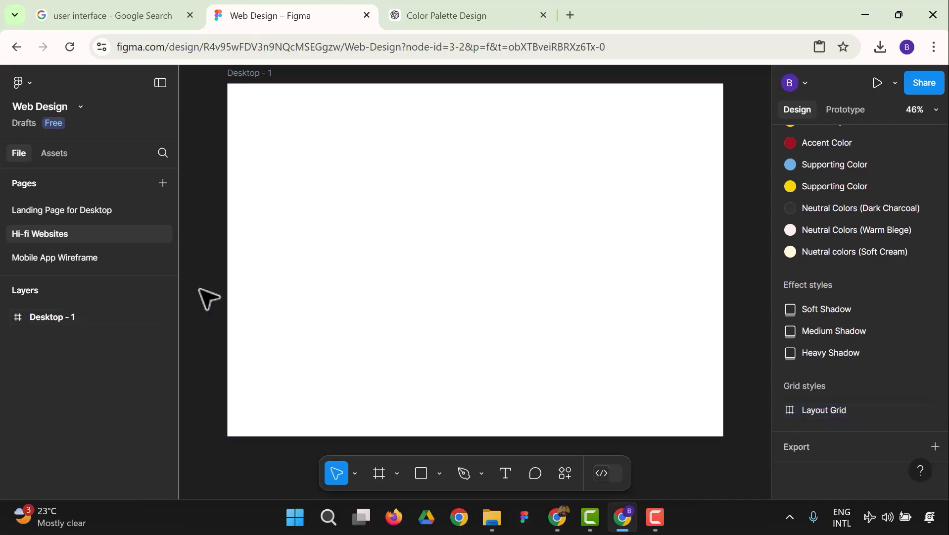
- Rename the Desktop - 1 frame as Homepage
click(103, 323)
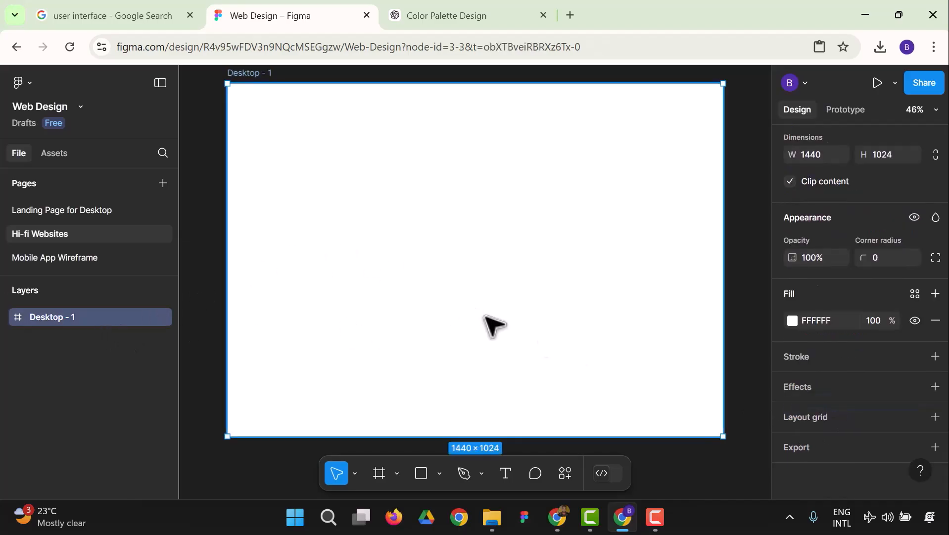
right_click(44, 331)
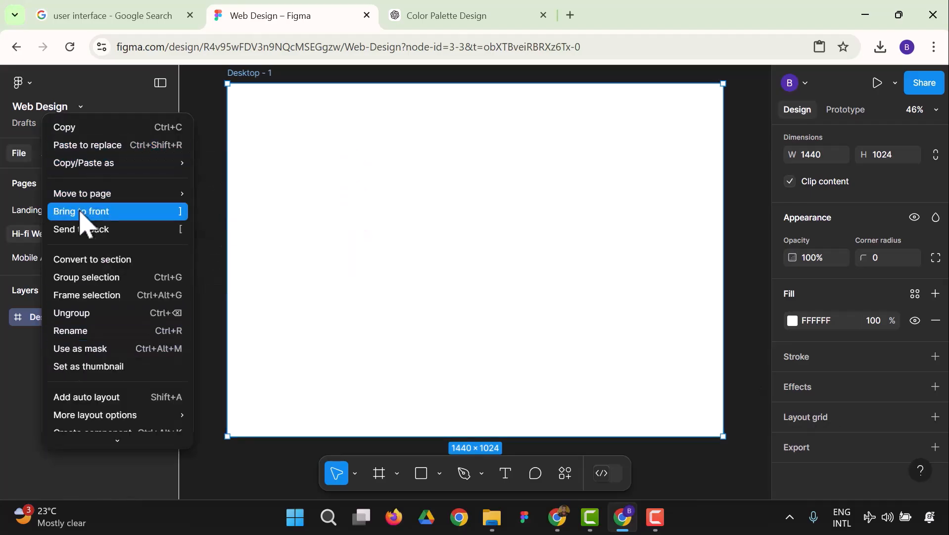
click(92, 330)
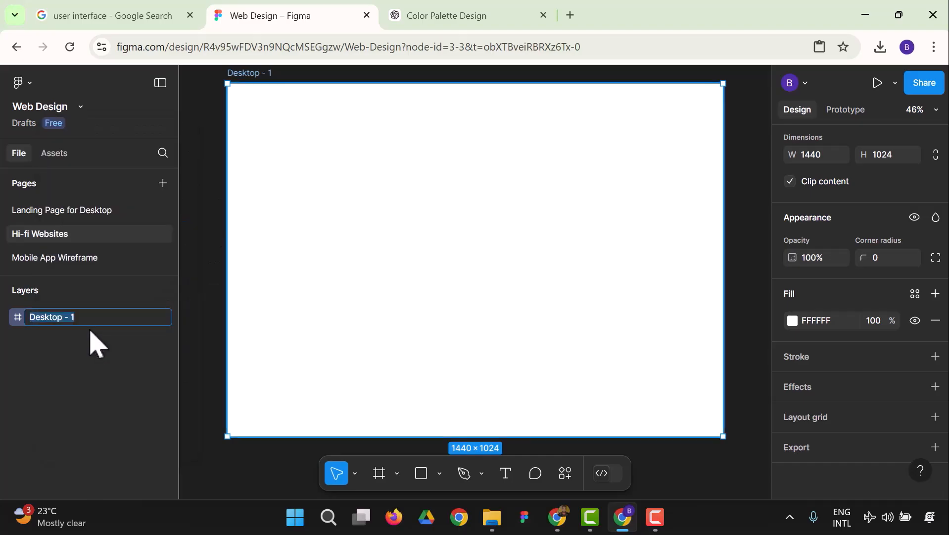
text(H)
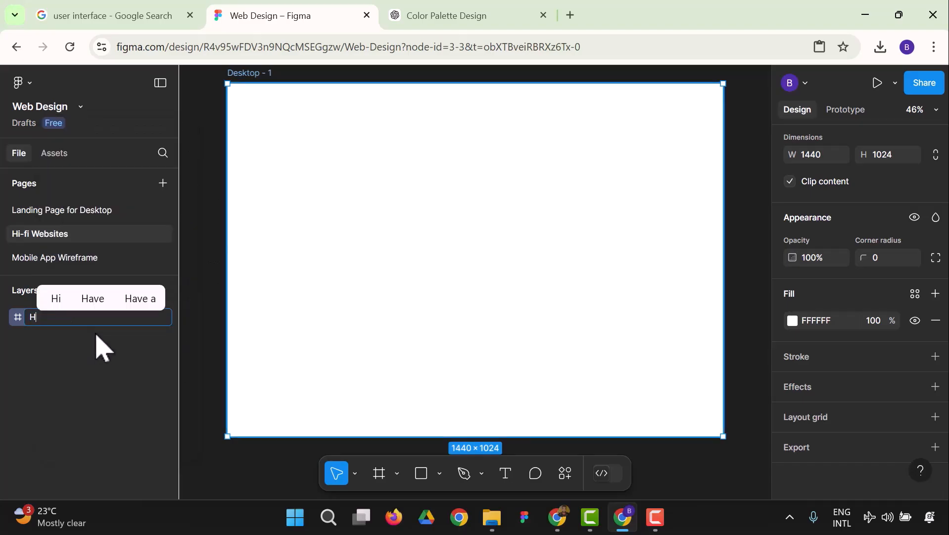
text(omepage)
key(Return)
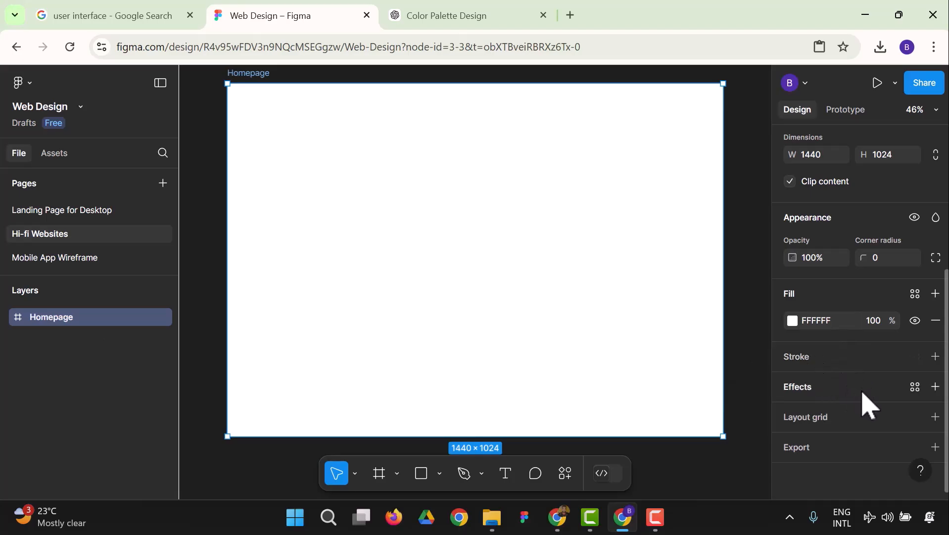
- Add a layout grid to the Homepage frame, check its settings and replace it with the saved Layout Grid style
click(936, 420)
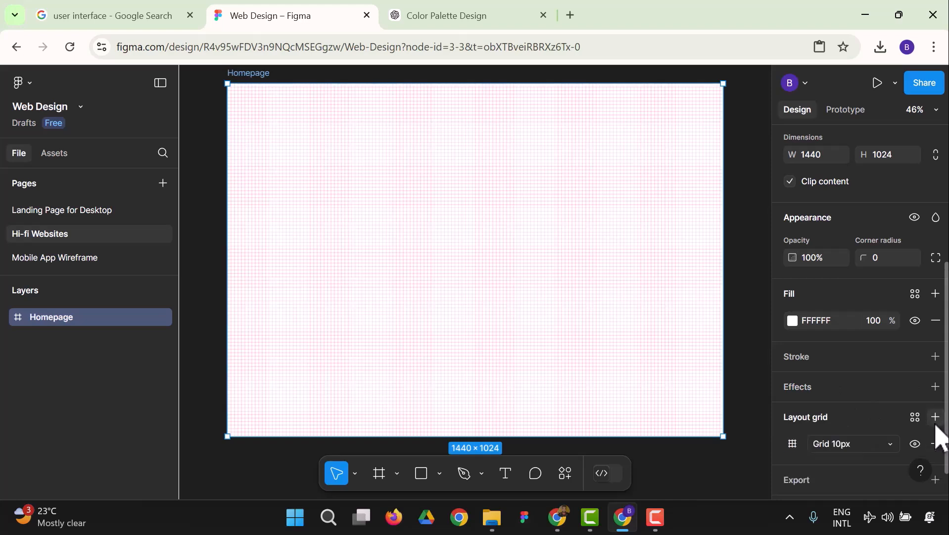
click(891, 444)
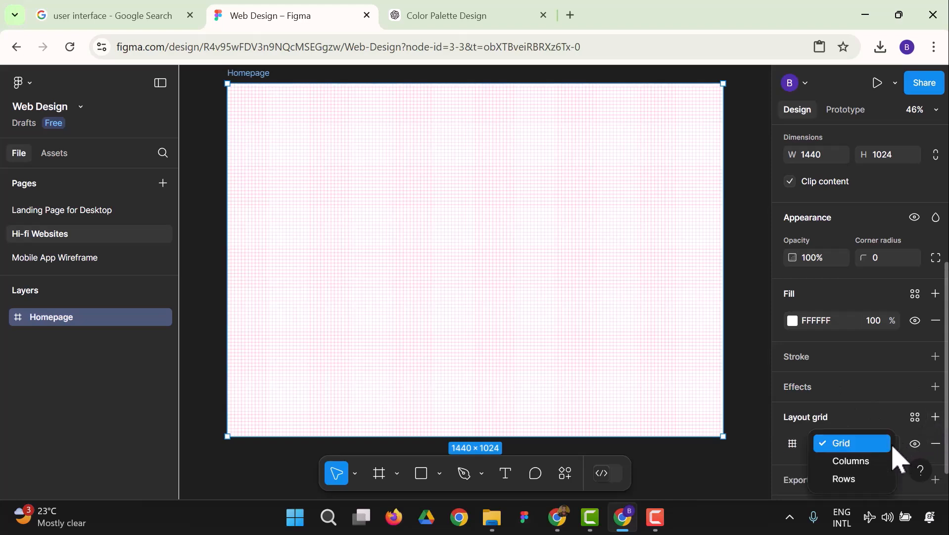
click(792, 447)
click(793, 445)
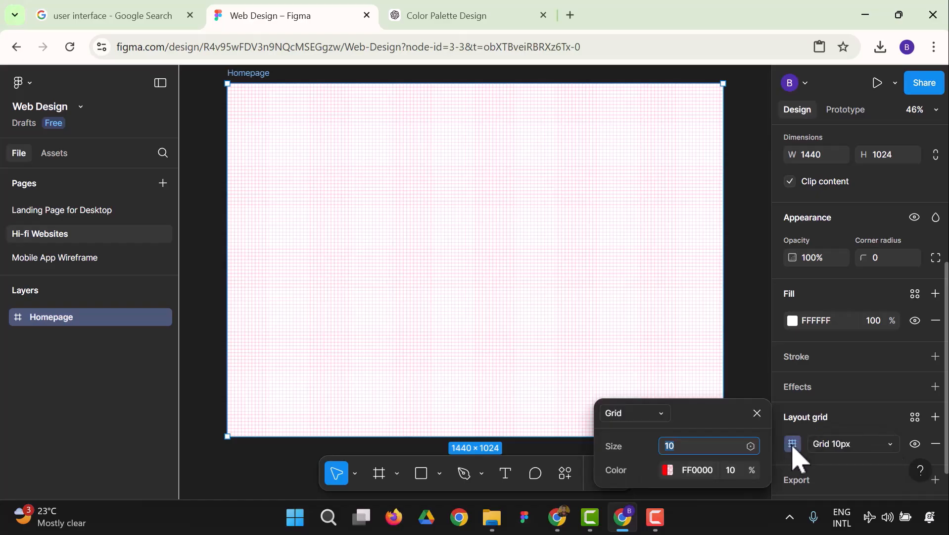
click(793, 447)
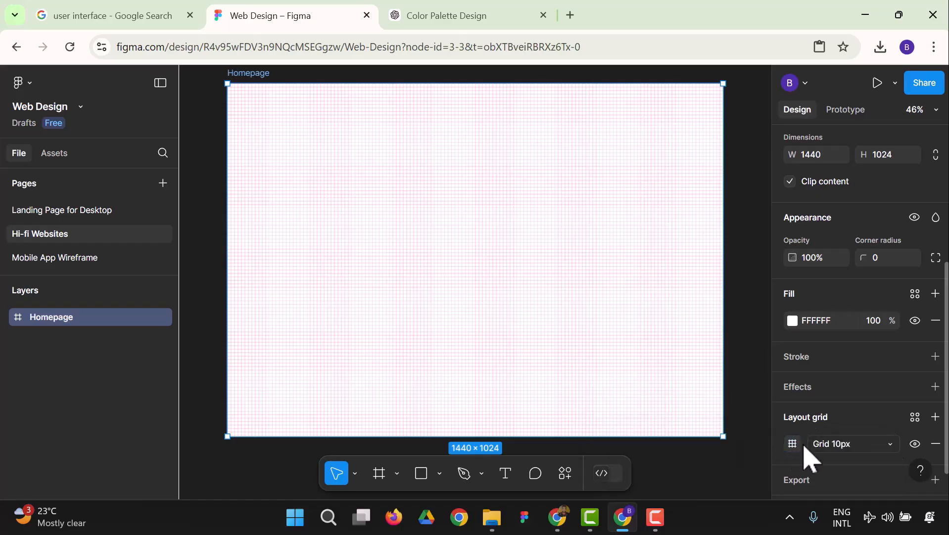
click(916, 417)
click(922, 438)
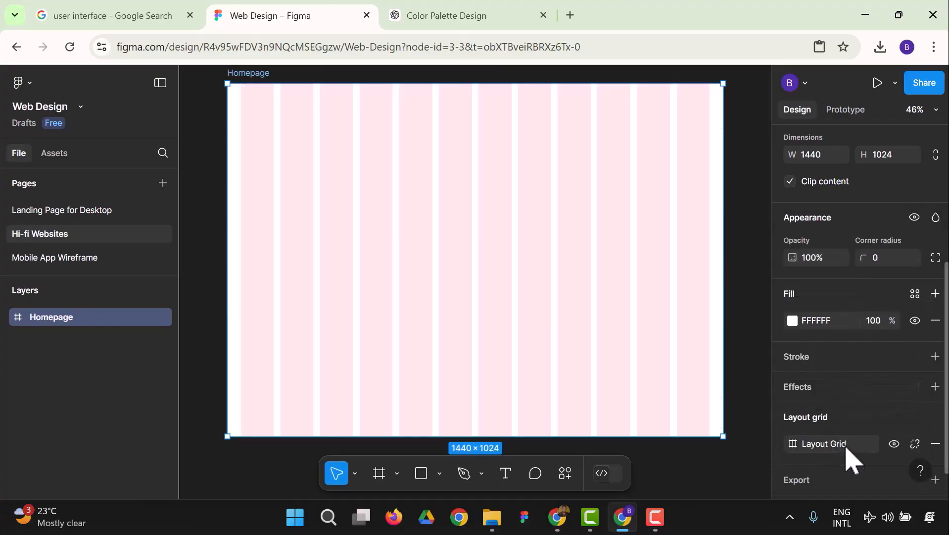
- Remove the Layout Grid style from the Homepage frame, and add and remove a default grid
click(935, 443)
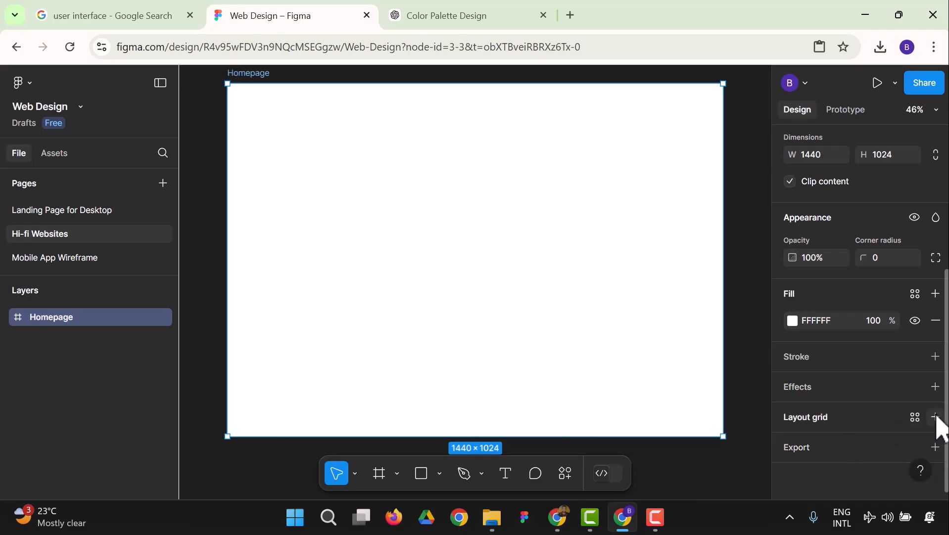
click(935, 417)
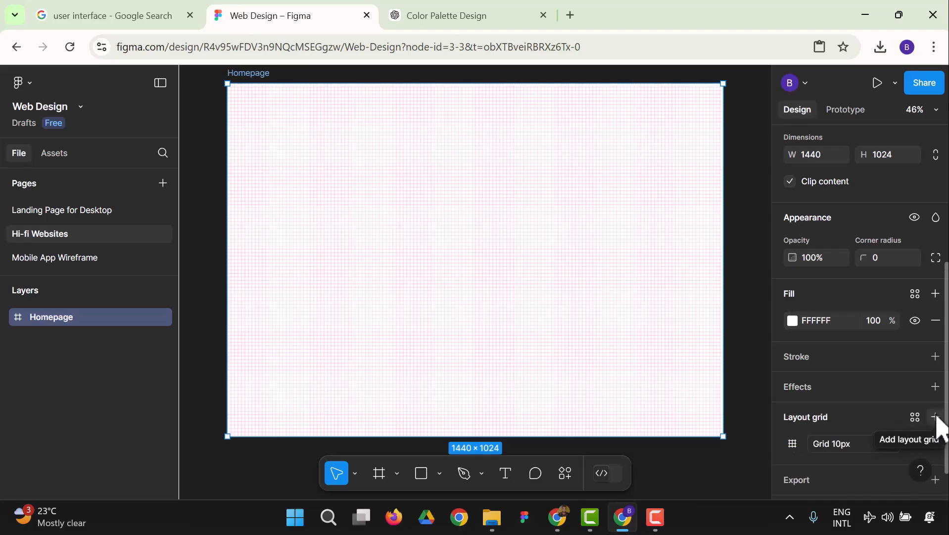
click(935, 444)
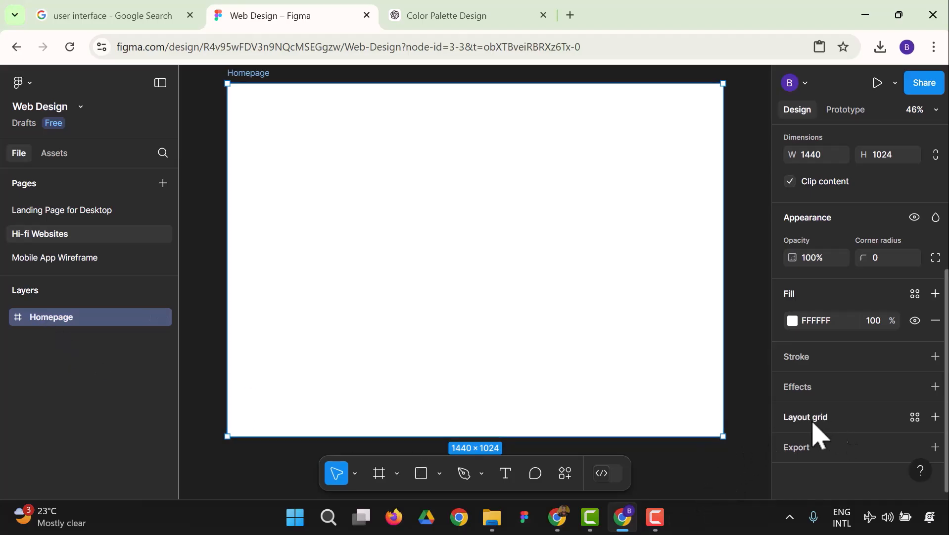
- Give the Homepage frame a layout grid again using the saved Layout Grid style, and deselect the frame
click(935, 416)
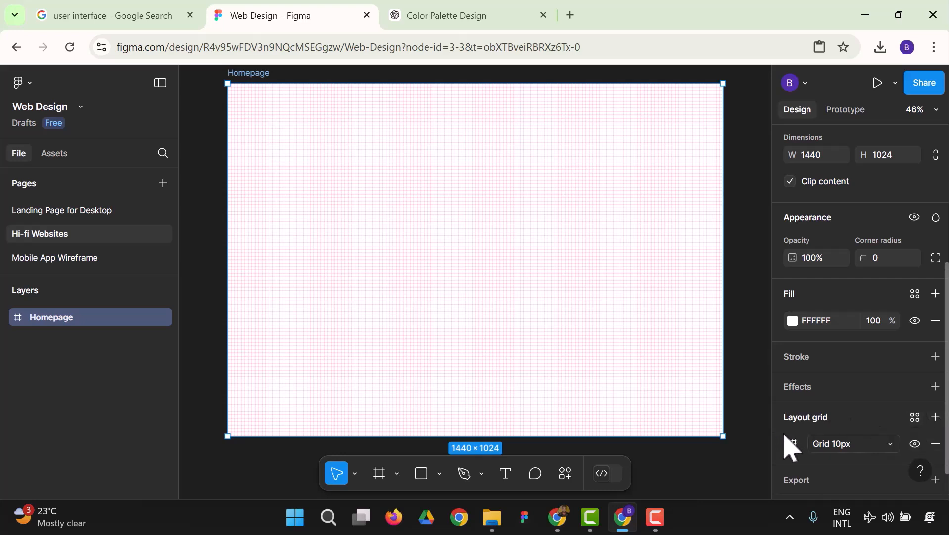
click(915, 417)
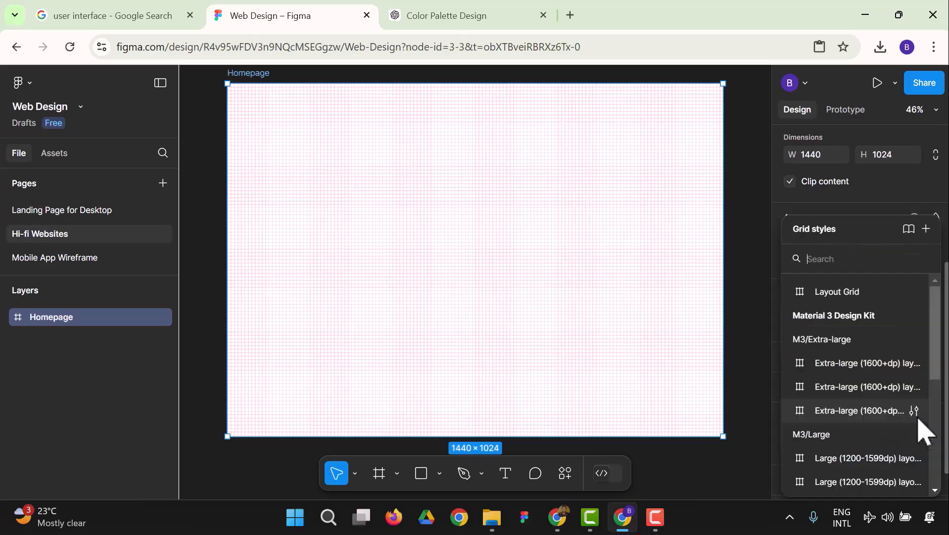
click(837, 295)
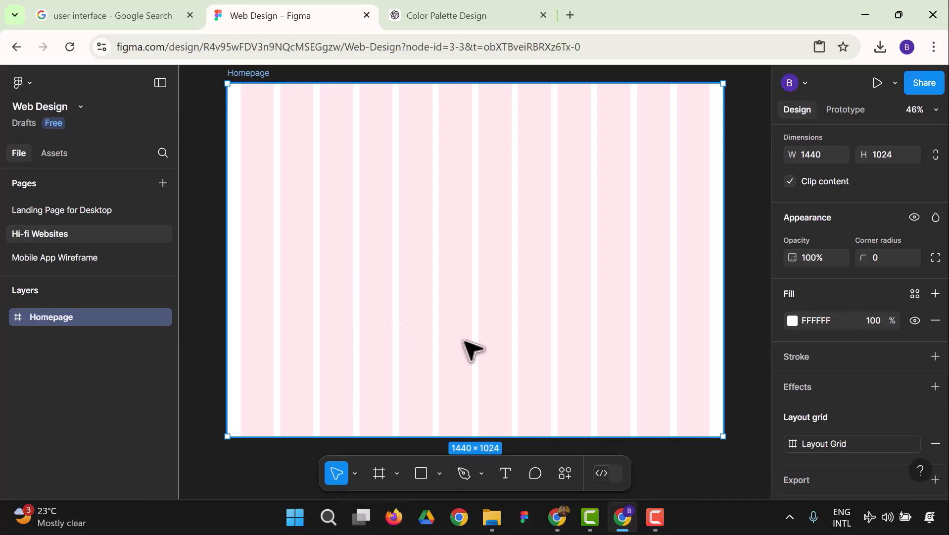
click(750, 344)
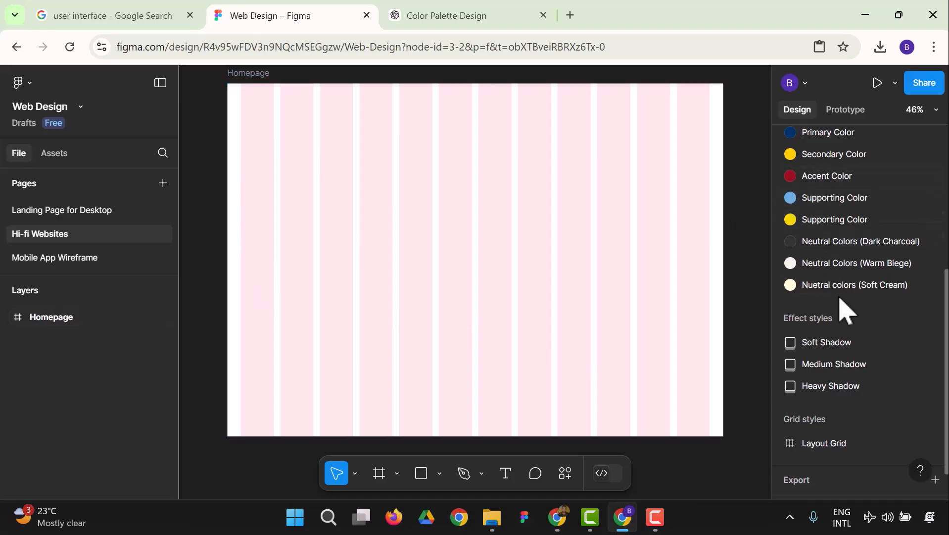
scroll(826, 287, up, 2)
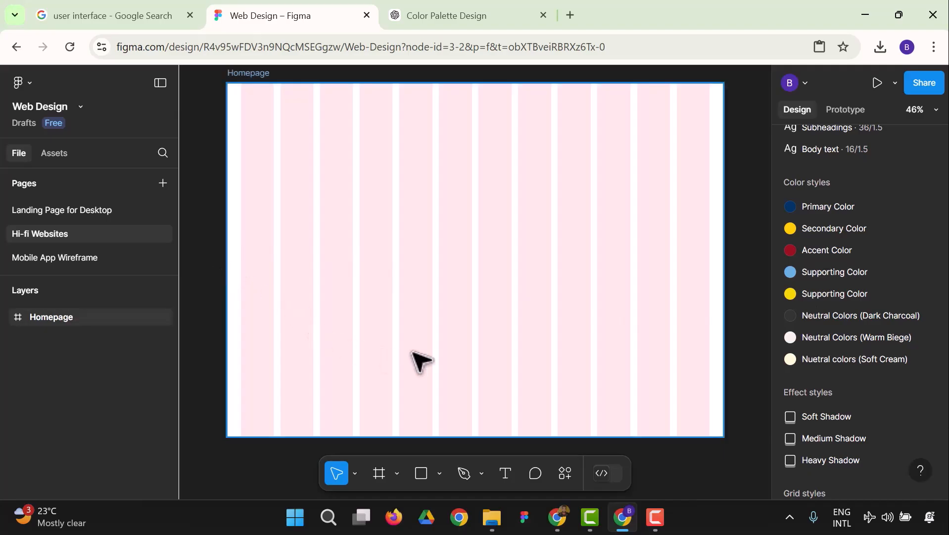
- Draw a full-width header rectangle about 1440 × 121 along the top edge of the Homepage frame
click(429, 479)
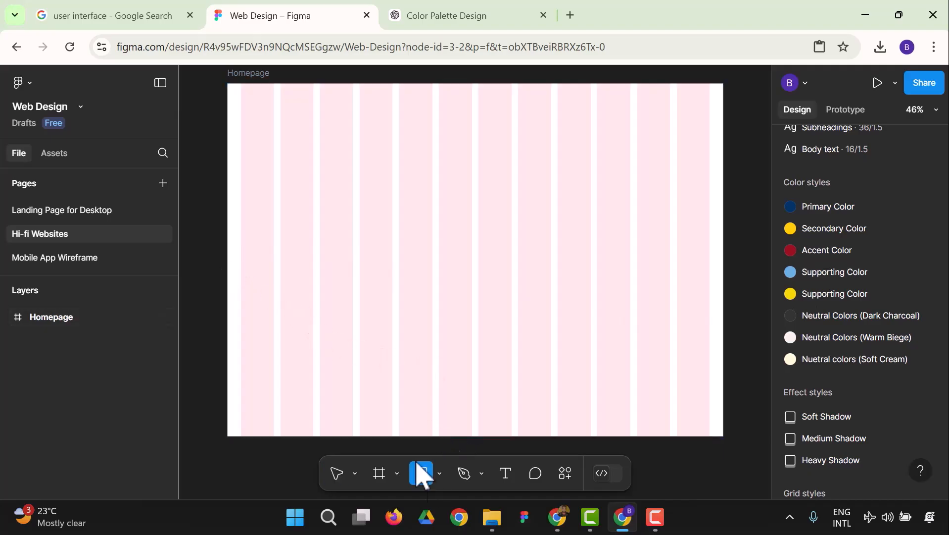
drag(226, 84, 721, 124)
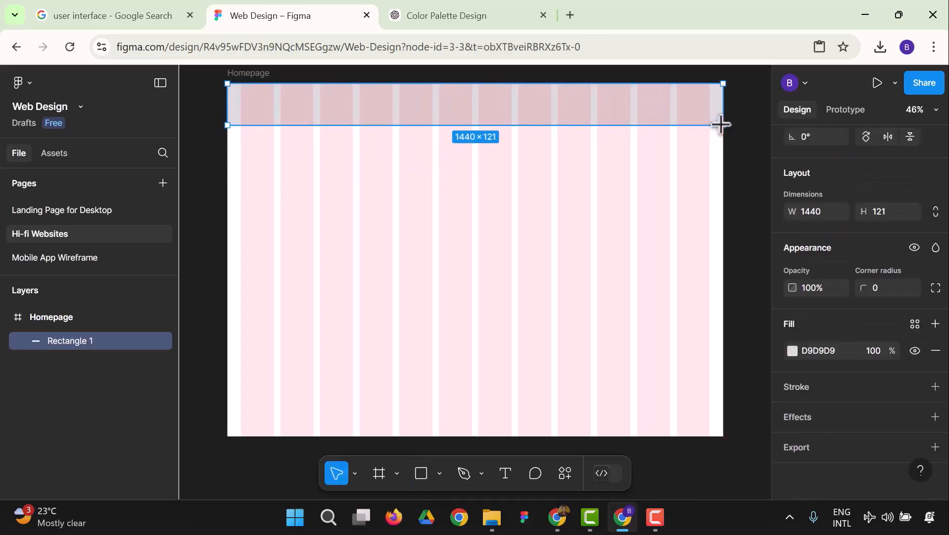
click(742, 193)
click(558, 107)
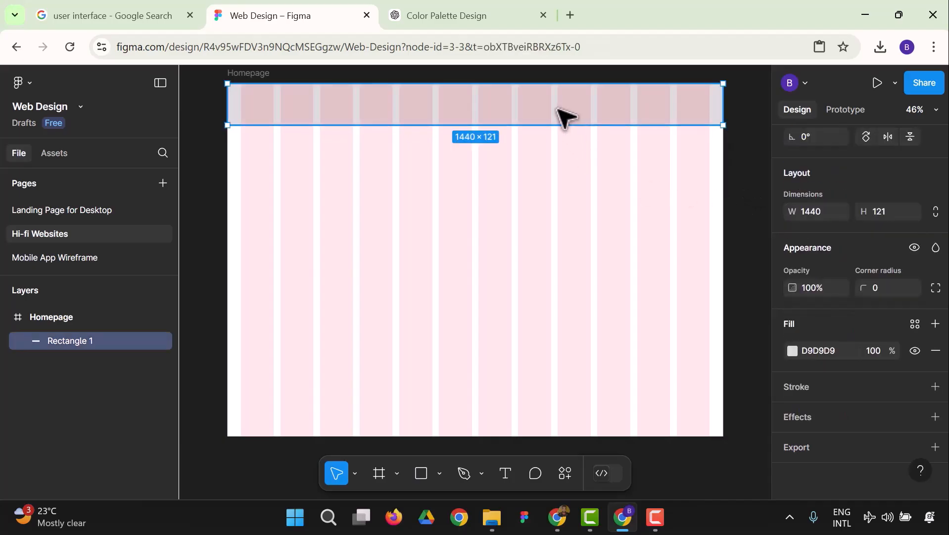
- Fill the header rectangle with the Primary Color style
click(792, 350)
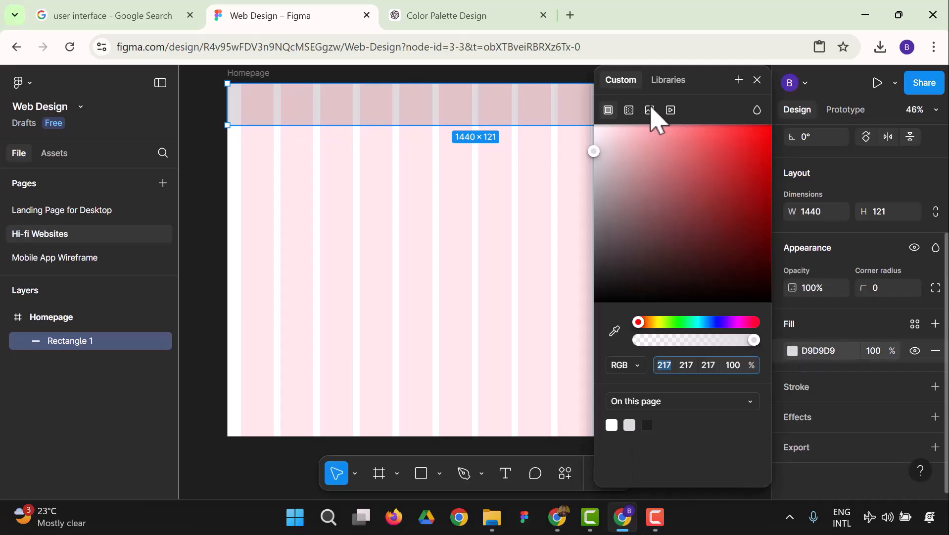
click(668, 80)
click(652, 175)
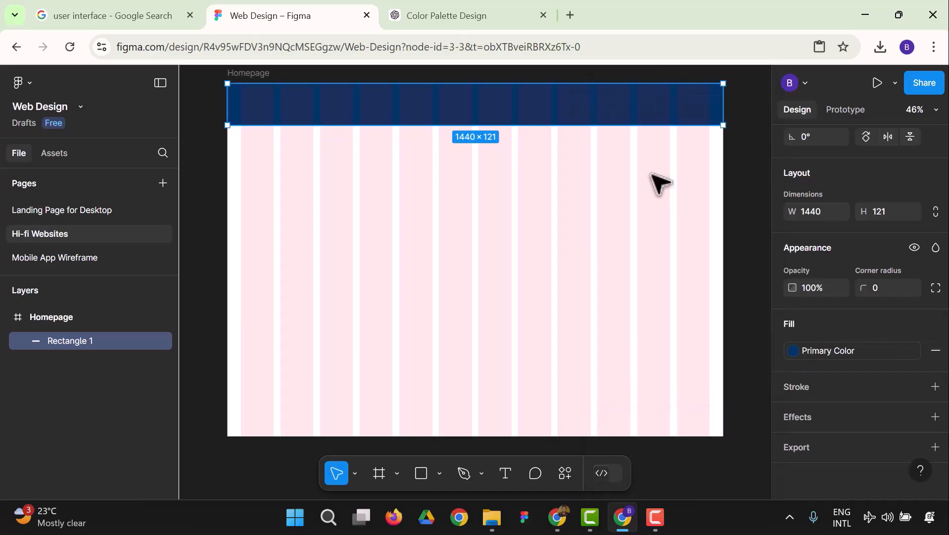
- Reduce the header rectangle's height to about 108, keeping it 1440 wide, and deselect it
click(736, 200)
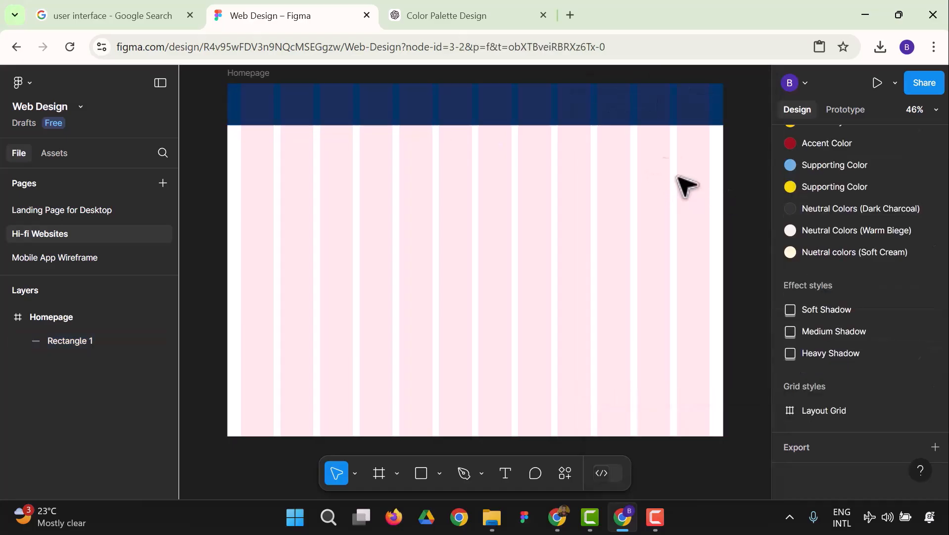
click(646, 119)
drag(511, 125, 510, 121)
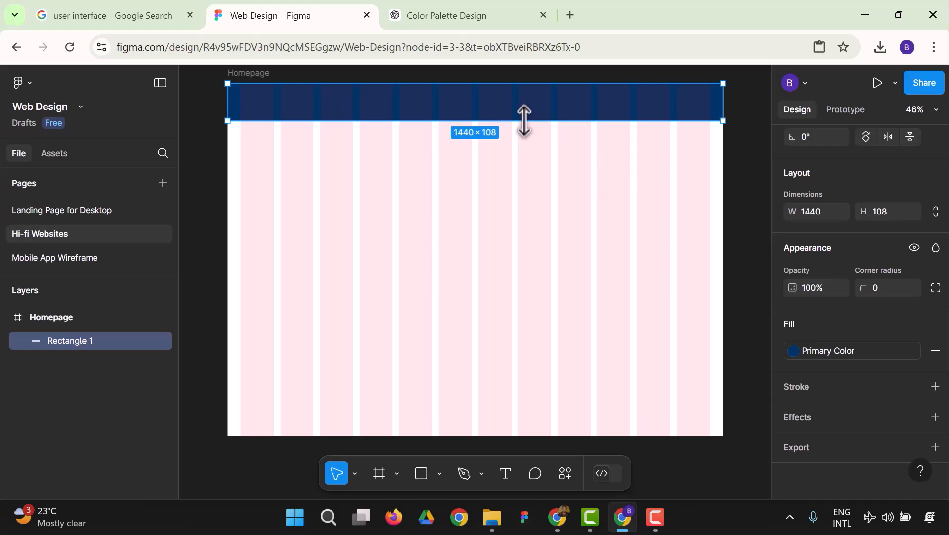
click(741, 211)
scroll(586, 341, up, 1)
scroll(587, 341, up, 1)
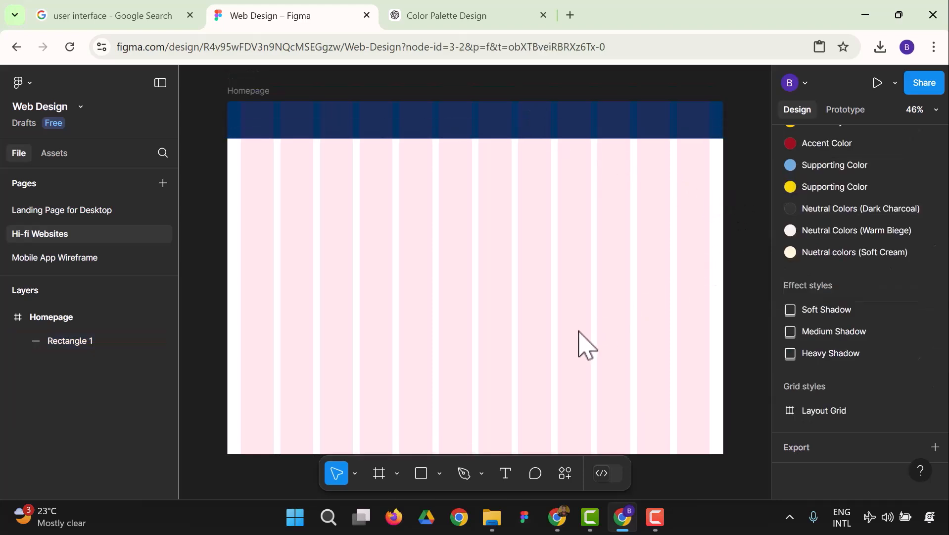
- Look at the two logo files in the BCS Project folder in File Explorer, and return to the Figma design
click(493, 517)
drag(190, 206, 199, 203)
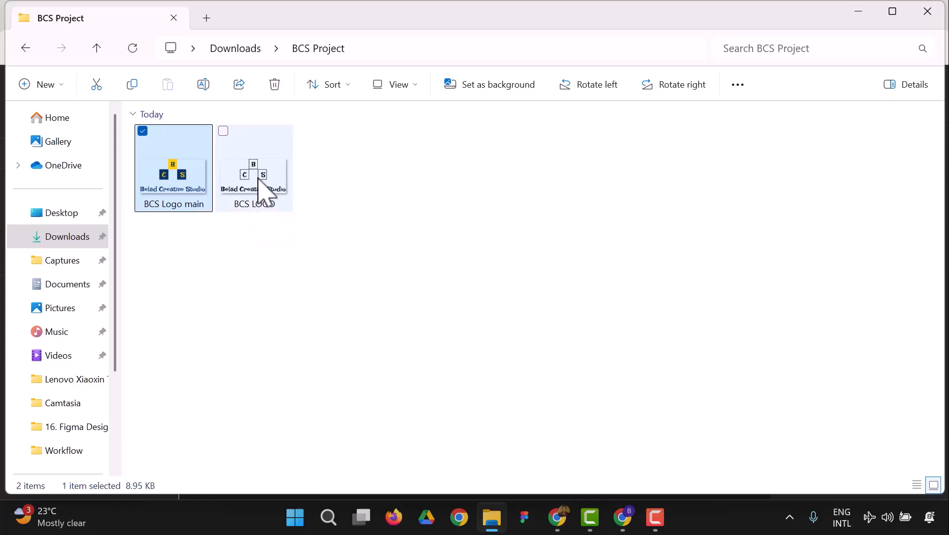
click(625, 519)
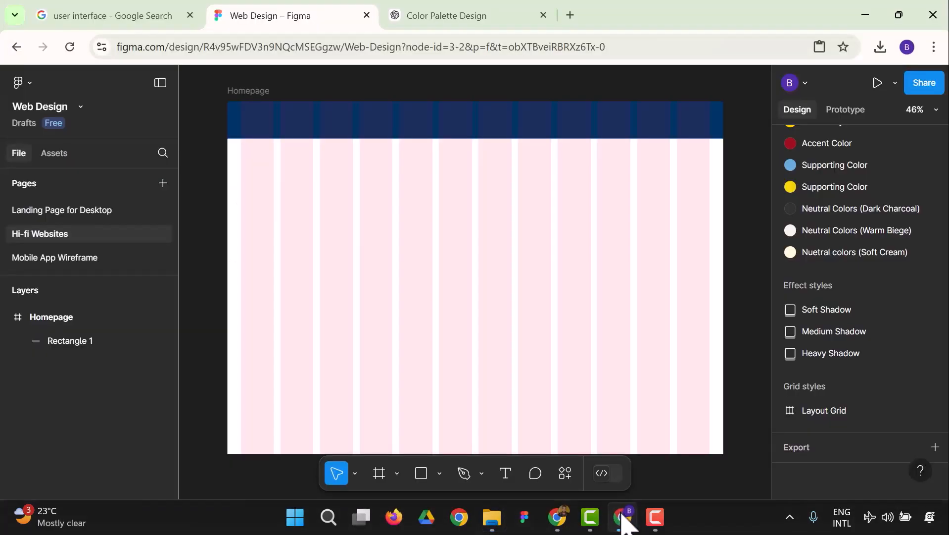
- Change the header rectangle's fill to the blue Supporting Color style and deselect it
click(518, 133)
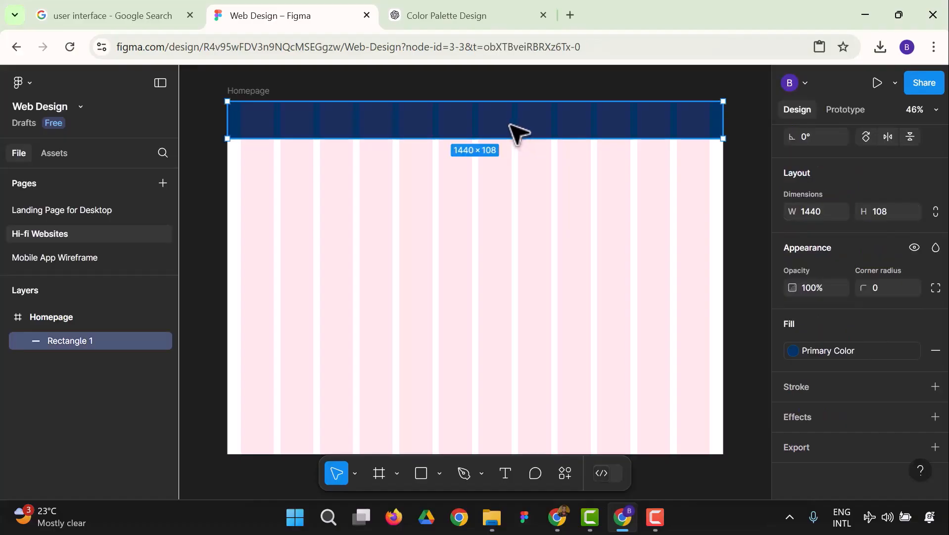
click(794, 351)
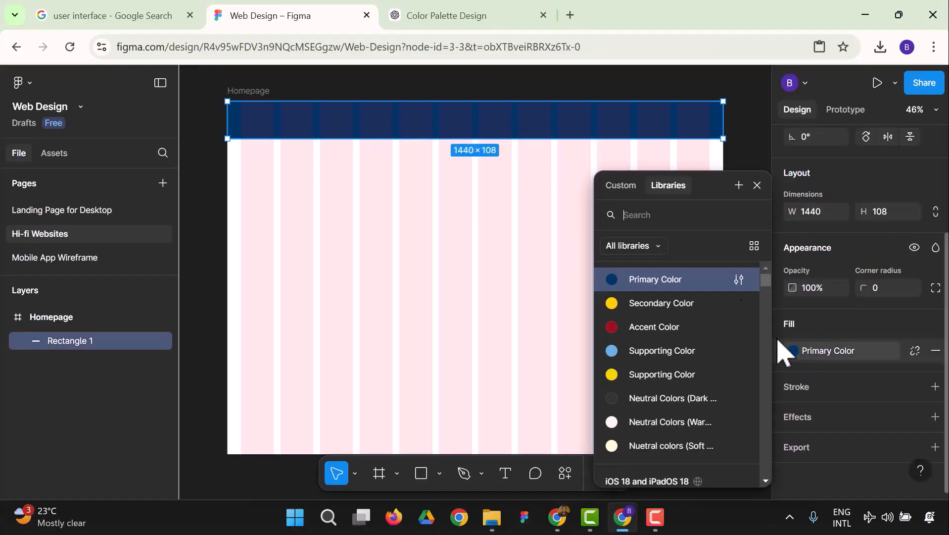
click(667, 352)
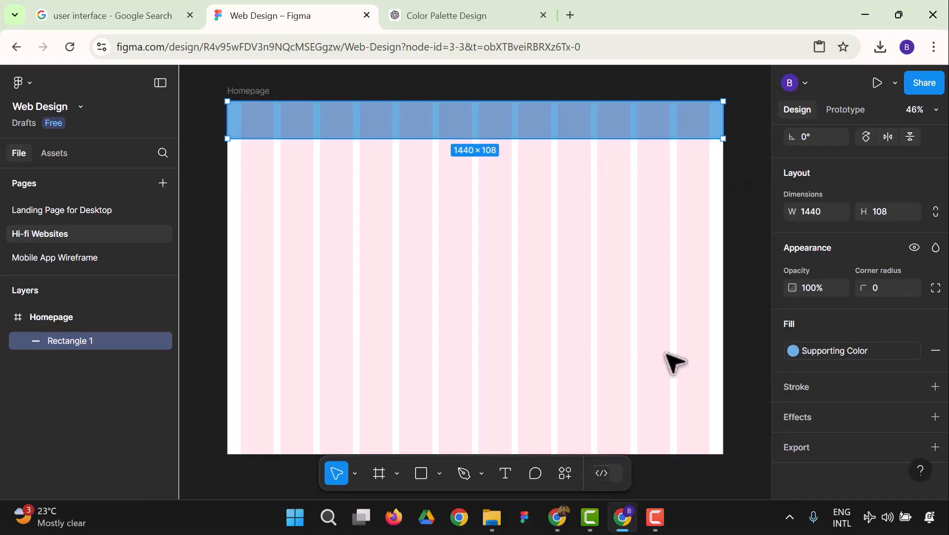
click(735, 246)
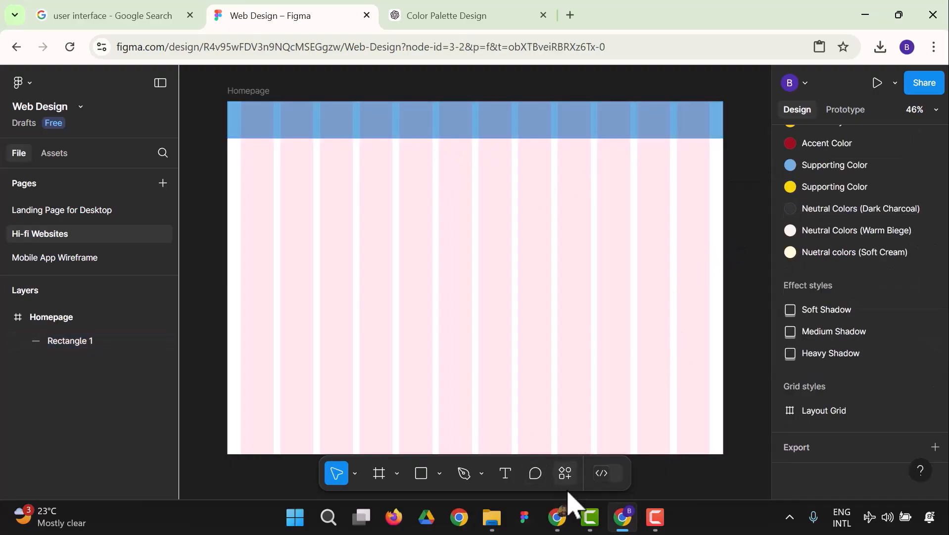
- Bring the BCS Logo main image from the BCS Project folder in File Explorer into the Homepage frame
click(492, 517)
click(403, 357)
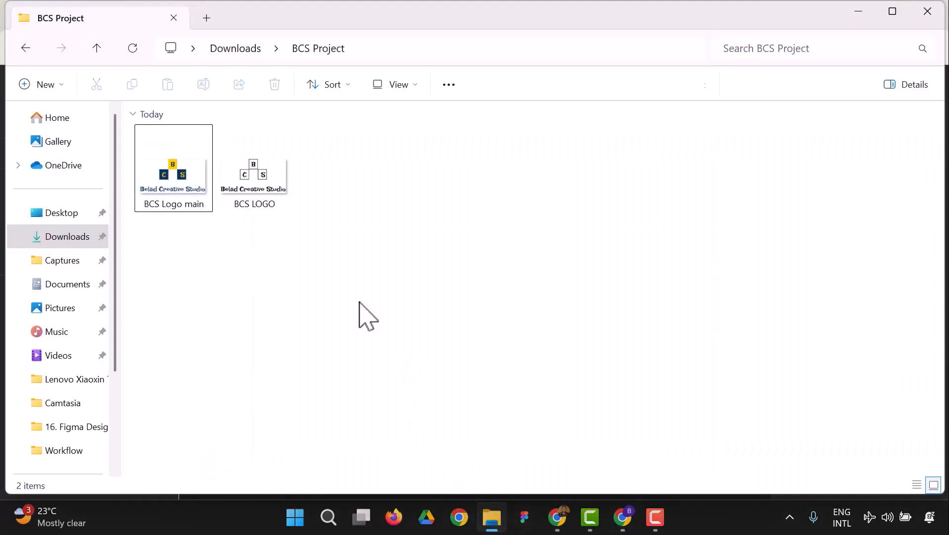
drag(168, 181, 443, 284)
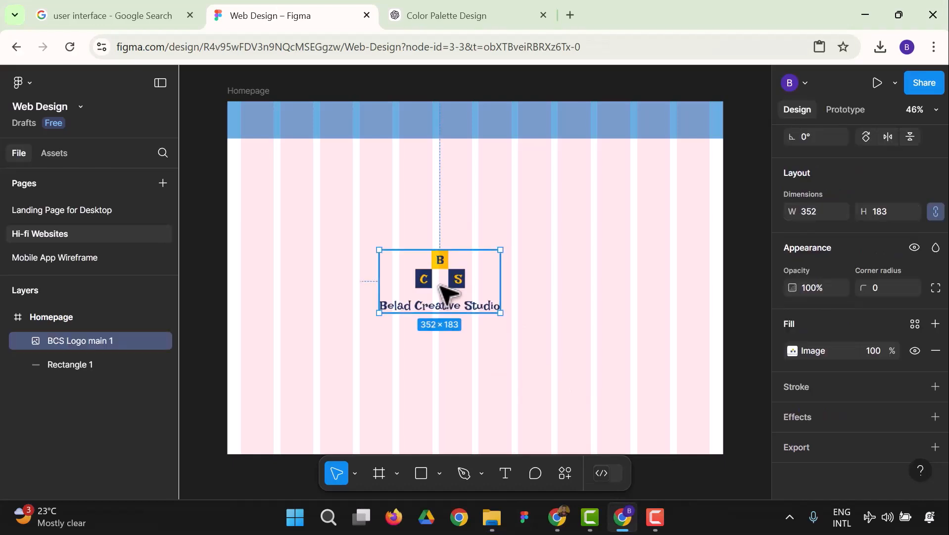
- Try resizing the placed logo freehand to about 115 × 81, and undo the resizing
drag(501, 313, 456, 301)
click(434, 303)
click(399, 275)
key(ctrl+z)
key(ctrl+z)
key(ctrl+z)
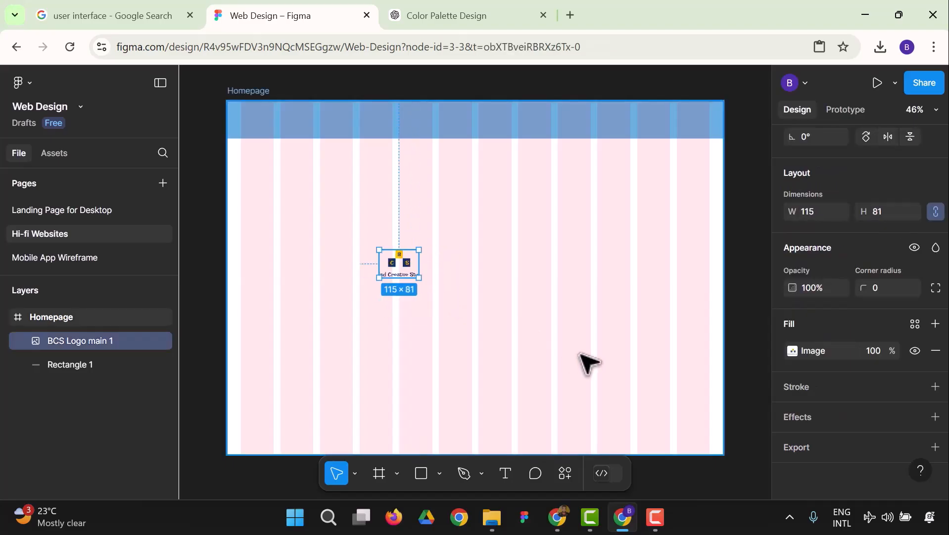
key(ctrl+z)
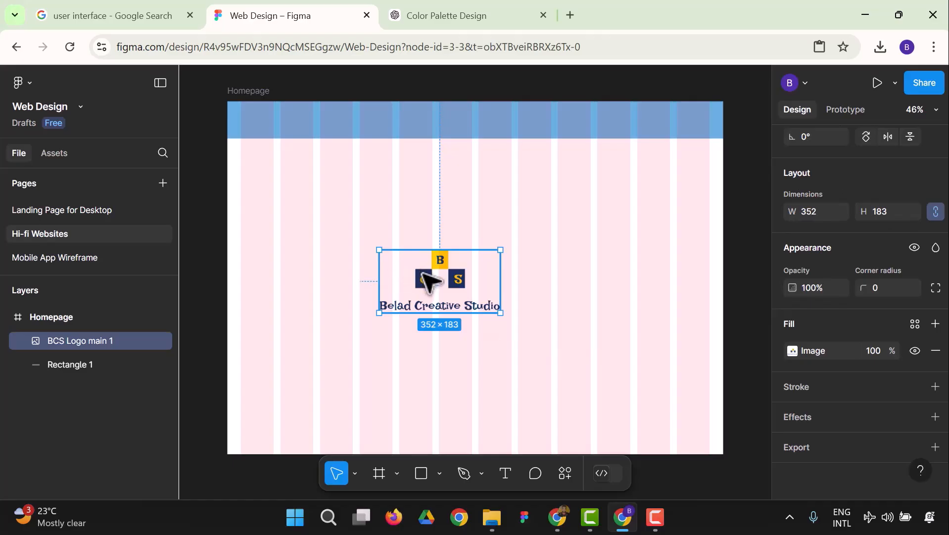
- Set the logo image's width to 150 with its proportions locked
click(516, 347)
click(455, 308)
mouse_move(501, 312)
mouse_down()
mouse_move(470, 293)
mouse_move(501, 312)
mouse_up()
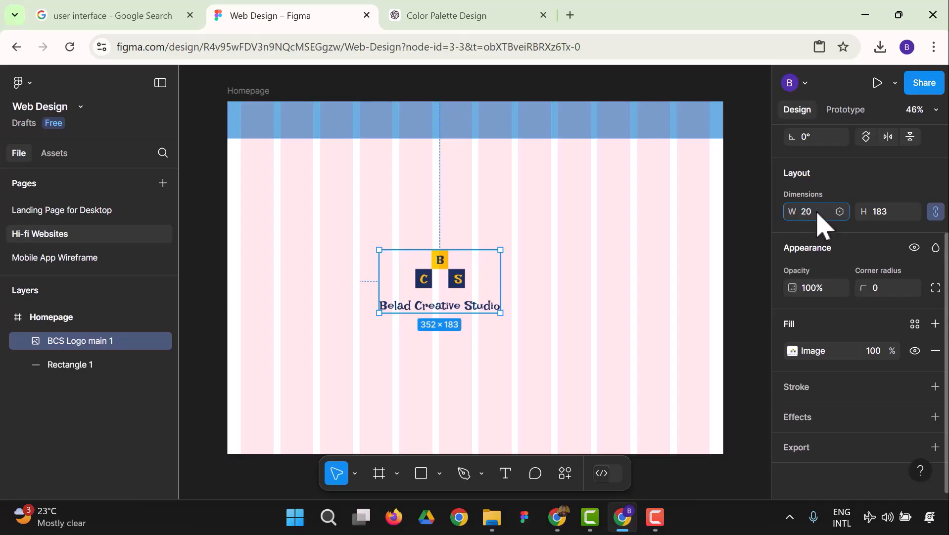
key(Return)
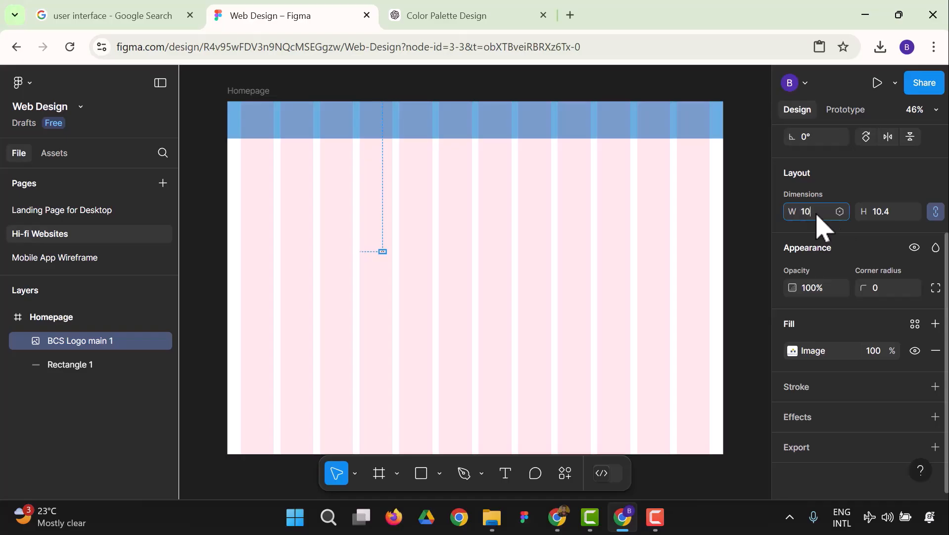
key(Return)
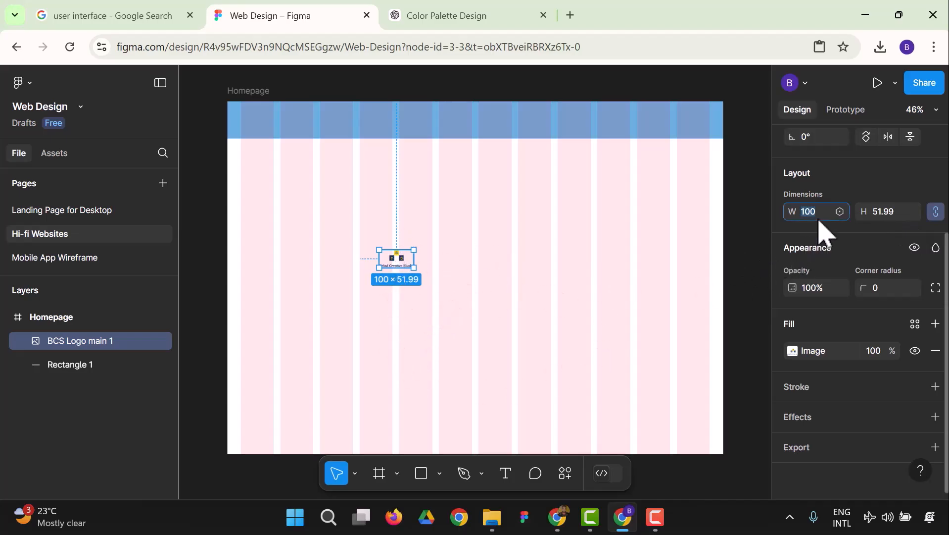
key(Return)
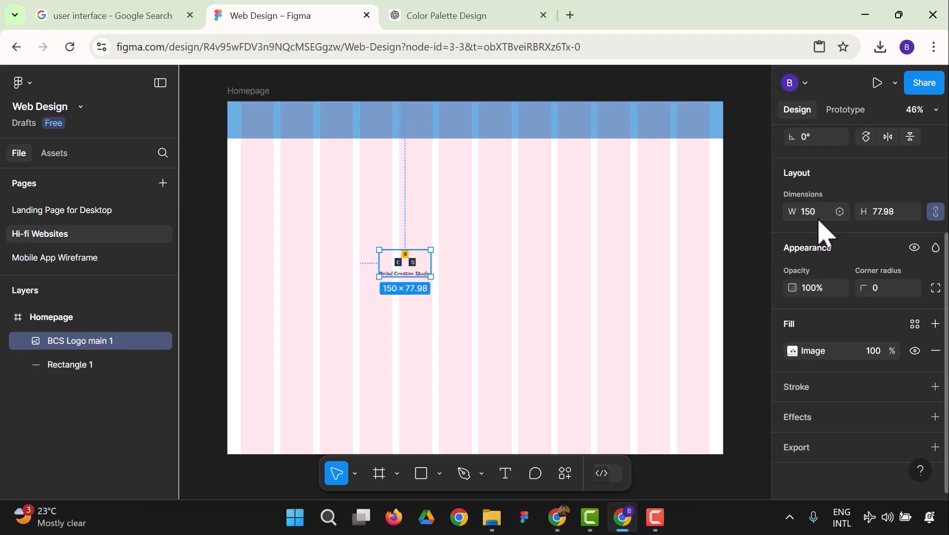
- Move the logo into the left end of the header bar
click(751, 314)
drag(405, 267, 262, 126)
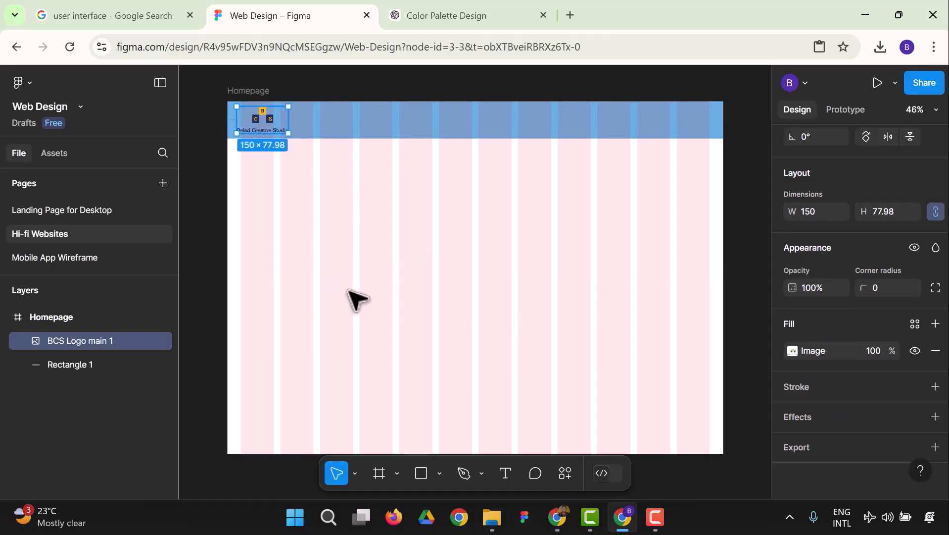
scroll(718, 398, up, 1)
scroll(716, 388, up, 1)
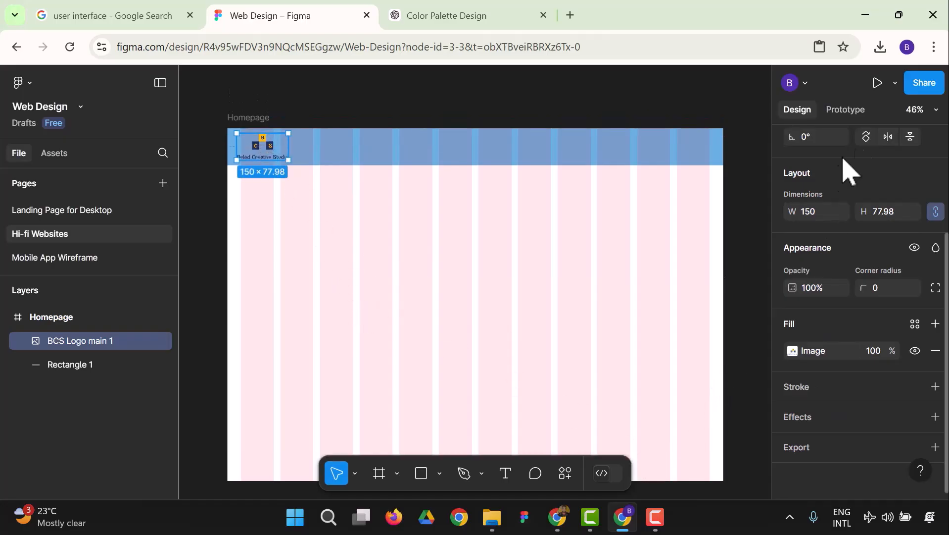
- Align the logo's left edge with the start of the first grid column in the header, and deselect it
click(936, 112)
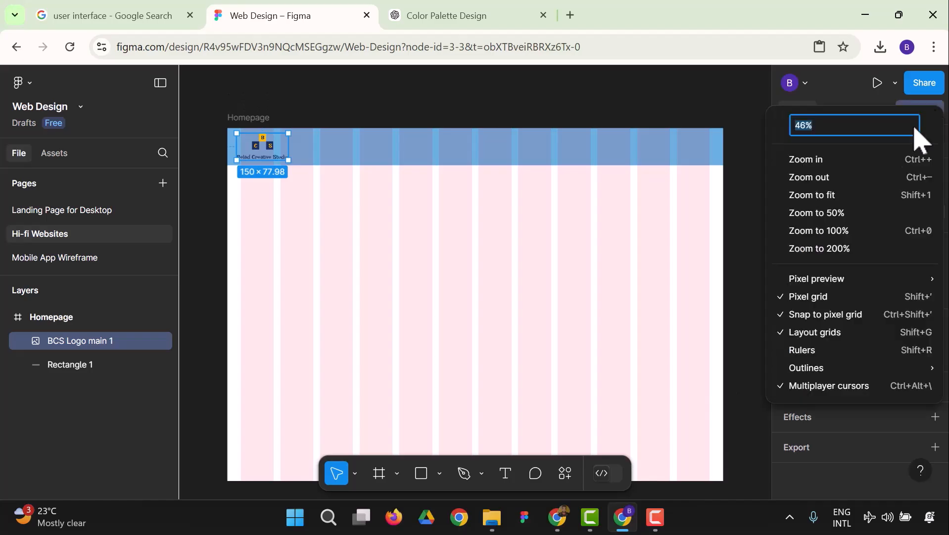
click(843, 230)
scroll(641, 396, up, 5)
scroll(652, 364, down, 5)
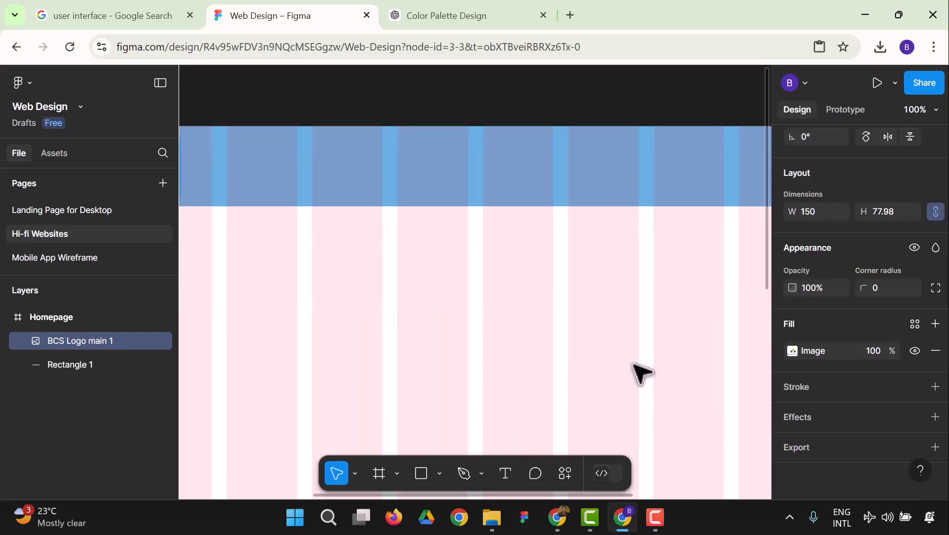
click(356, 474)
click(381, 419)
drag(529, 406, 846, 400)
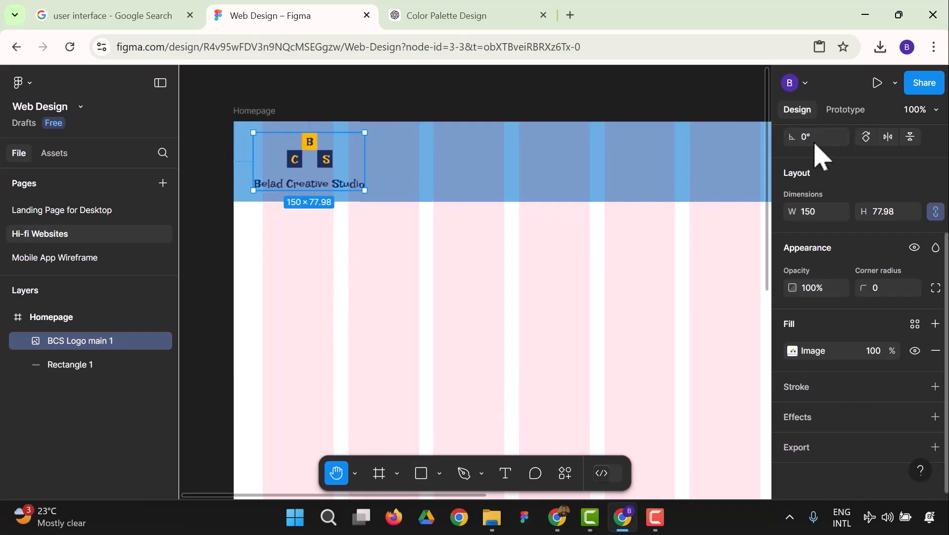
click(355, 473)
click(373, 398)
click(354, 313)
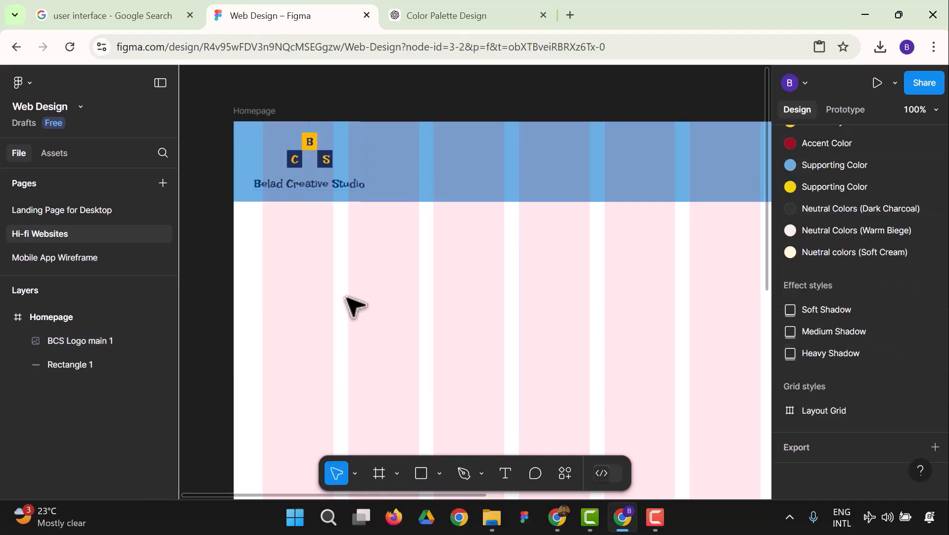
drag(294, 192, 299, 183)
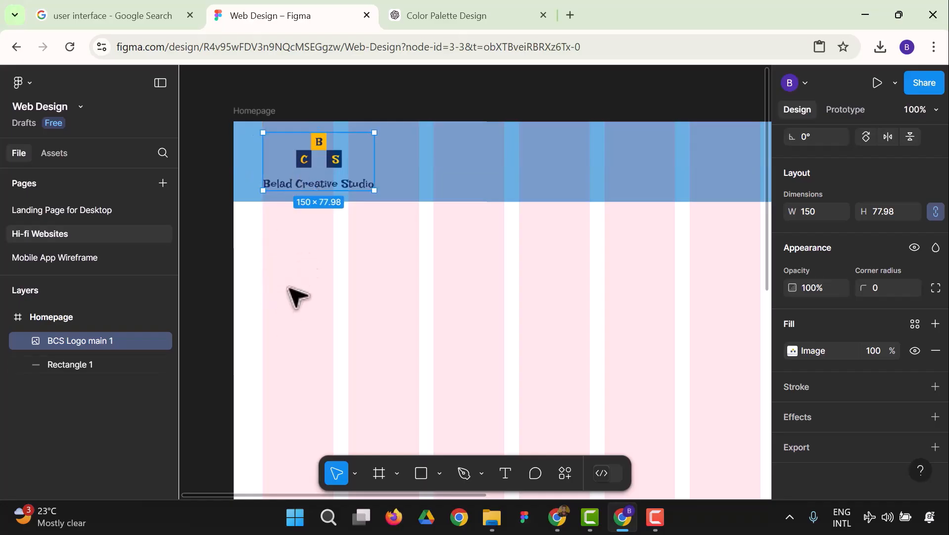
click(302, 277)
click(329, 186)
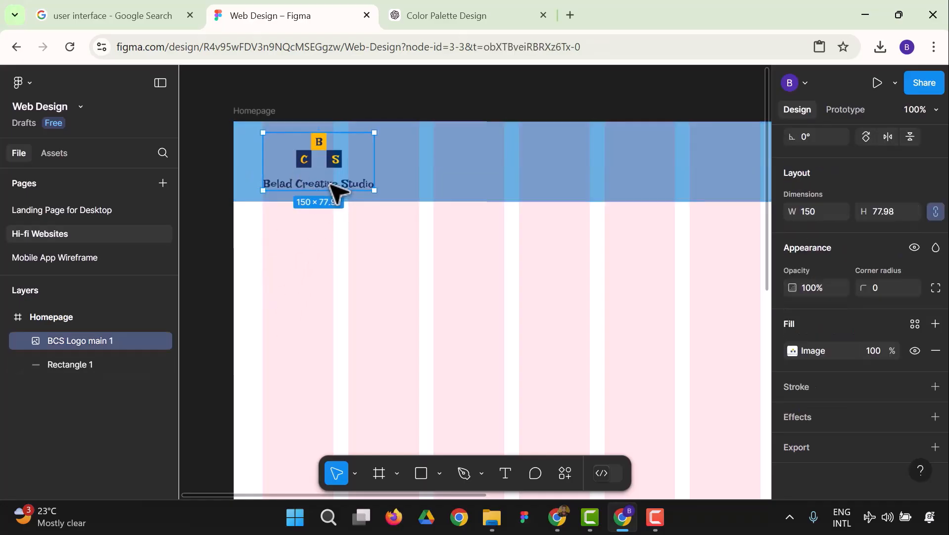
click(411, 322)
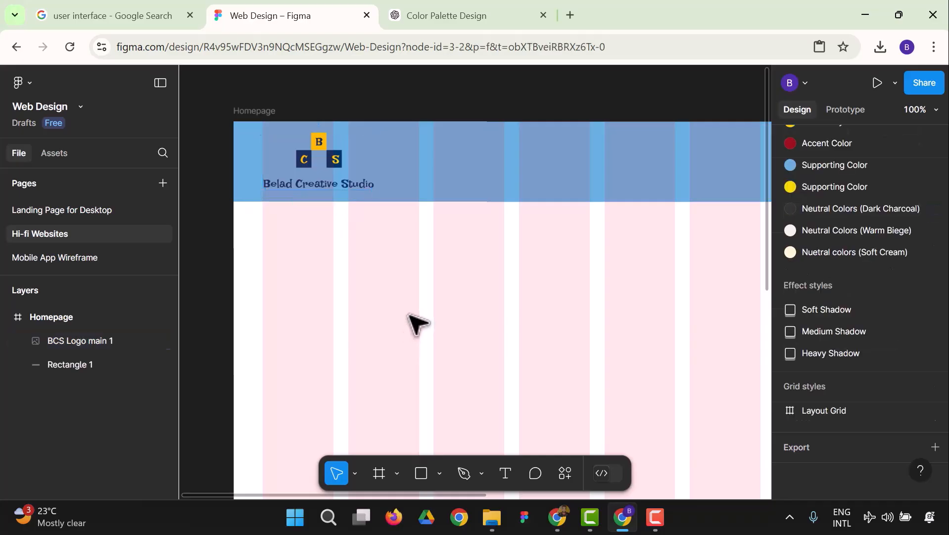
- Add the text "Home" to the right half of the header bar, at about X 857, Y 64
scroll(519, 318, down, 1)
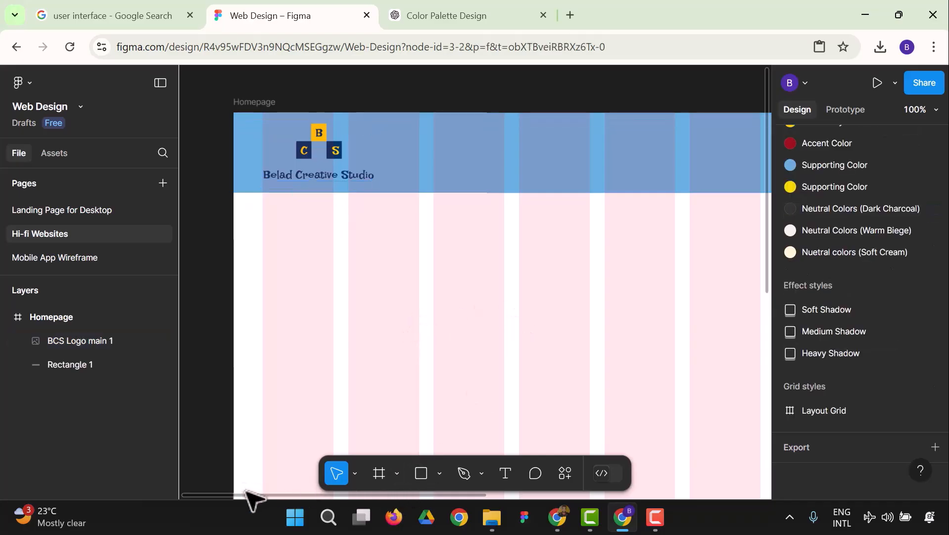
mouse_move(250, 495)
mouse_down()
mouse_move(352, 495)
mouse_move(258, 496)
mouse_up()
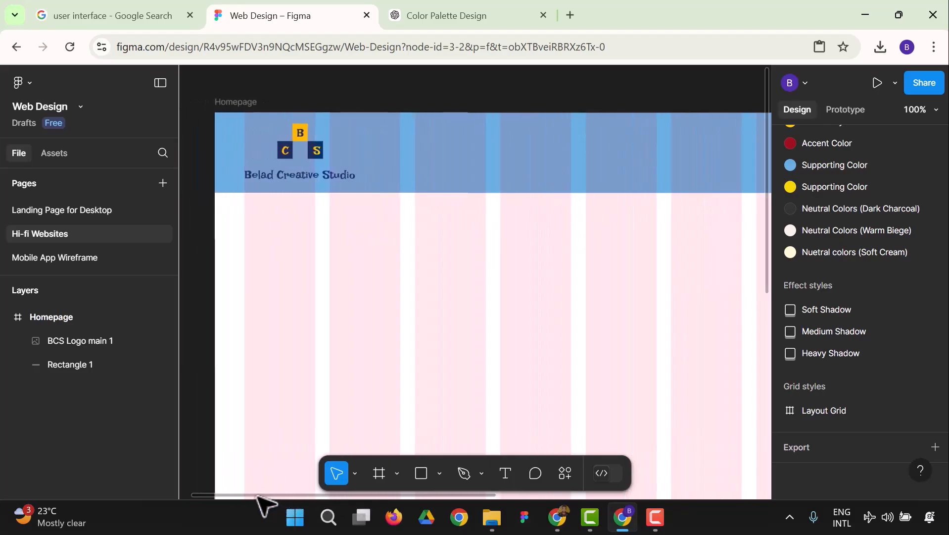
mouse_move(258, 495)
mouse_down()
mouse_move(244, 495)
mouse_move(350, 494)
mouse_move(259, 494)
mouse_up()
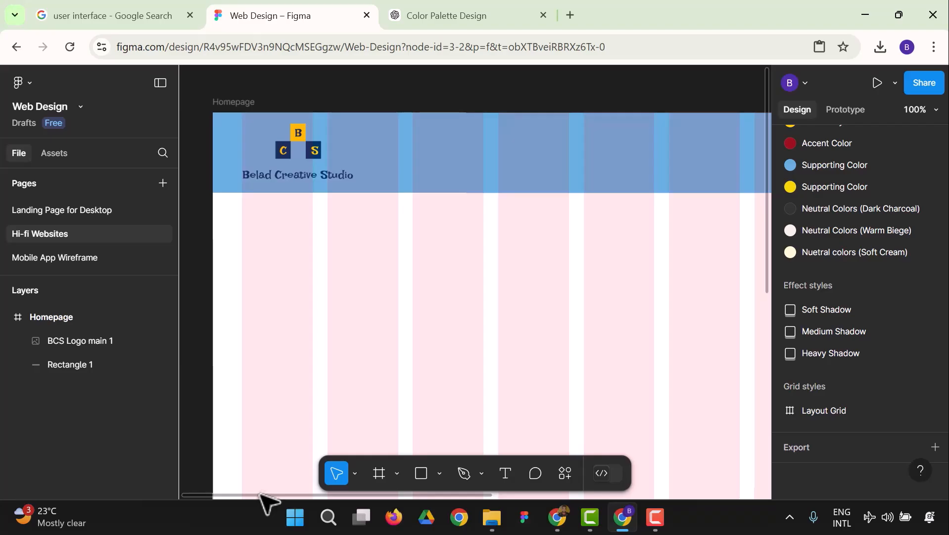
drag(306, 494, 541, 528)
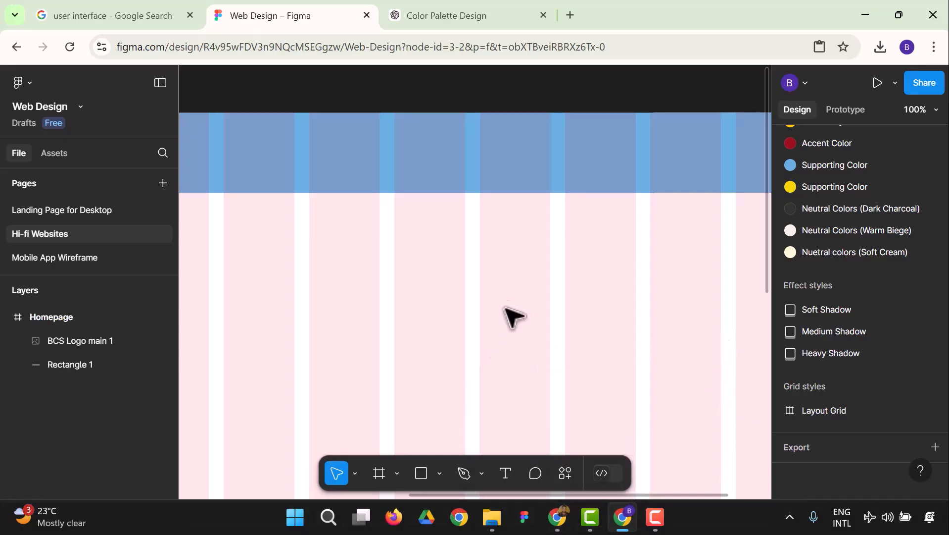
click(509, 477)
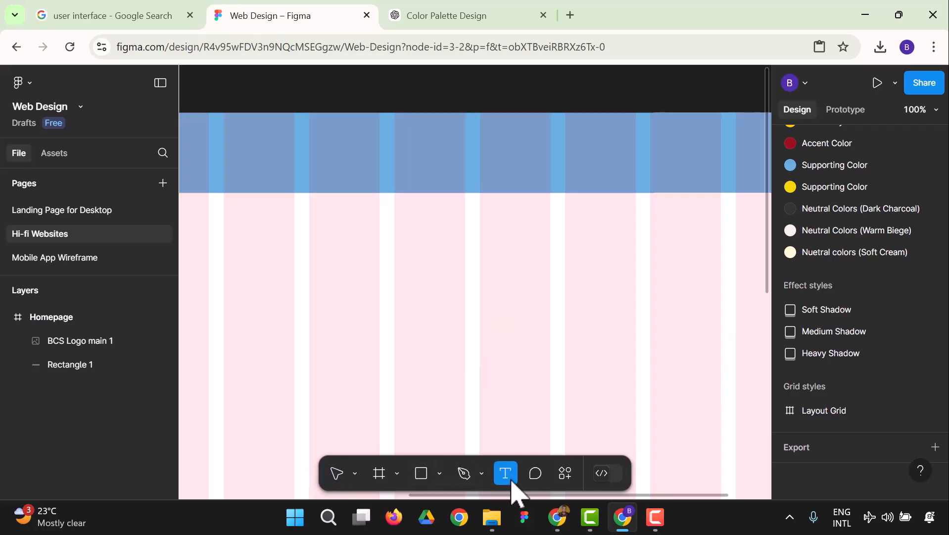
click(402, 159)
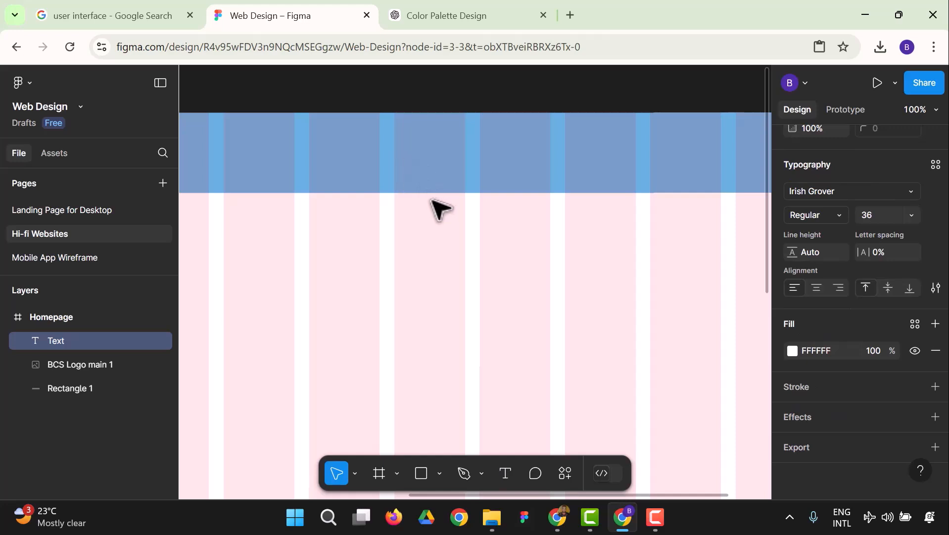
text(Home)
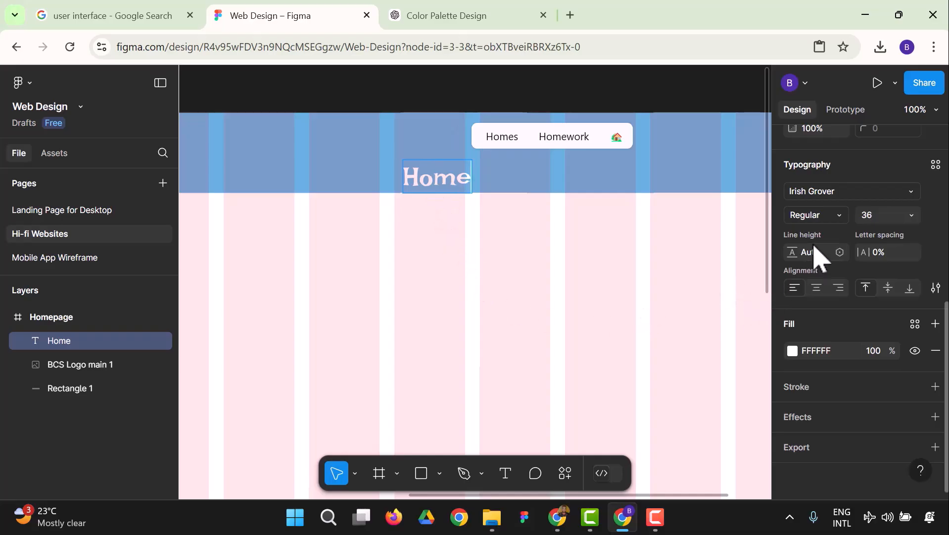
- Try to fill the header's "Home" text with the Primary Color style
scroll(838, 277, up, 1)
scroll(840, 277, up, 5)
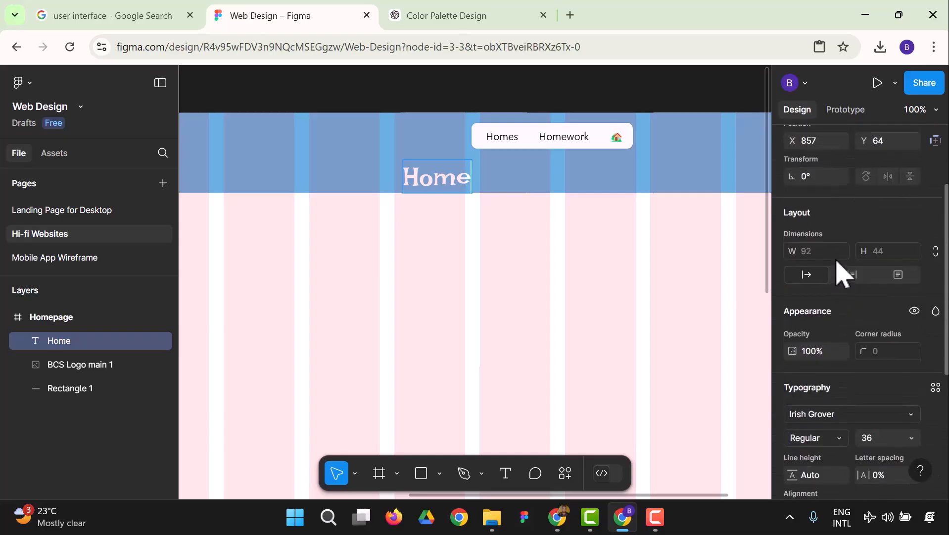
scroll(840, 273, up, 3)
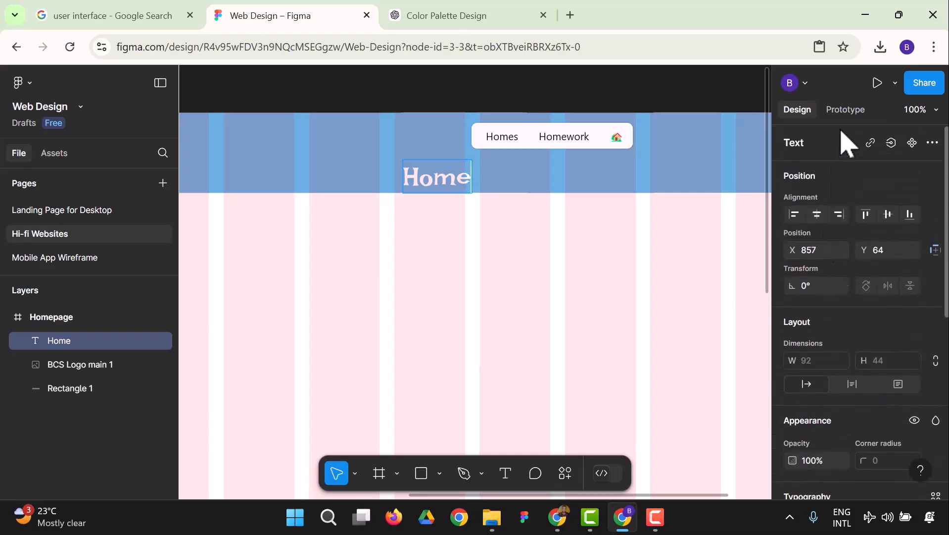
scroll(831, 257, down, 8)
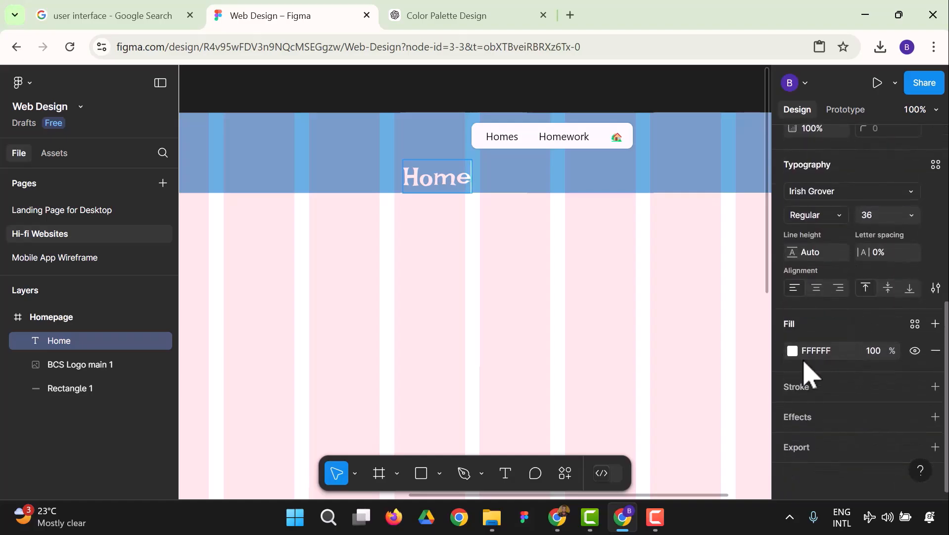
click(795, 353)
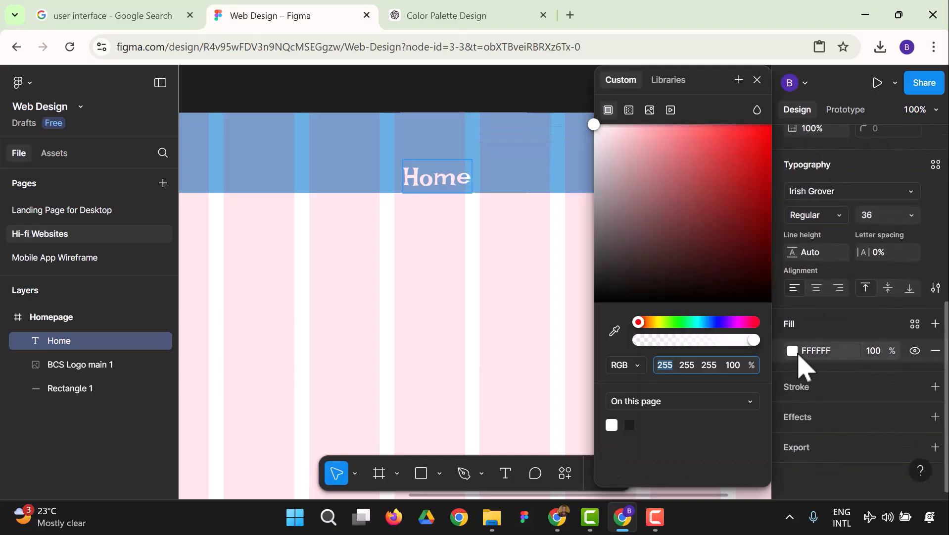
click(673, 82)
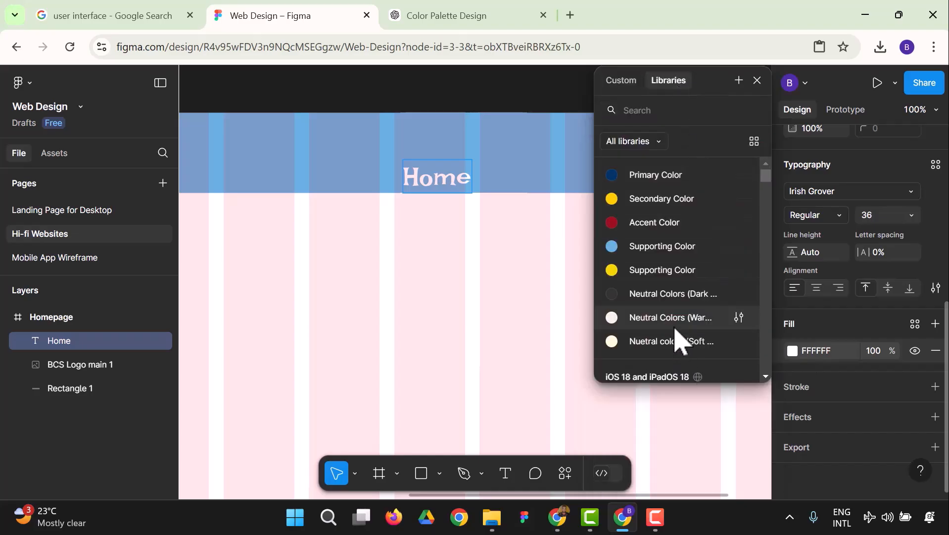
click(664, 178)
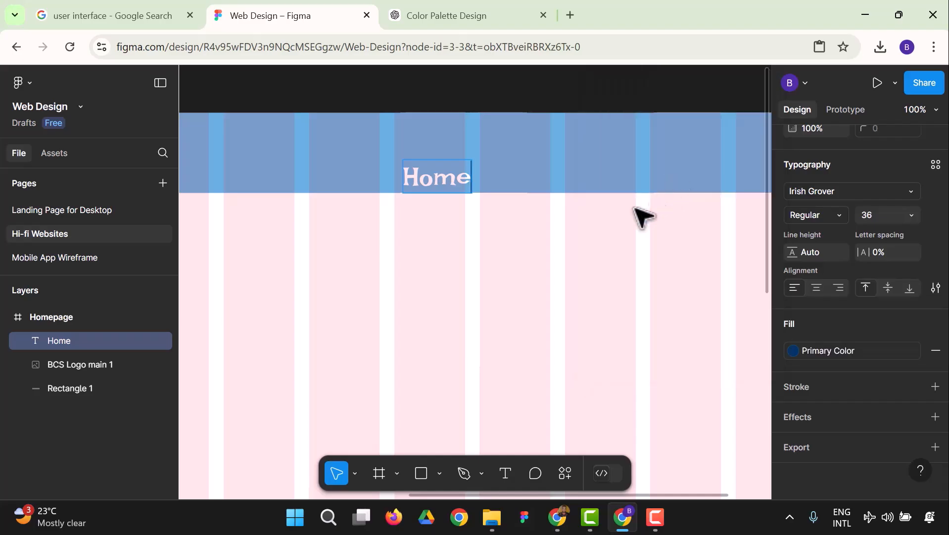
key(ctrl+z)
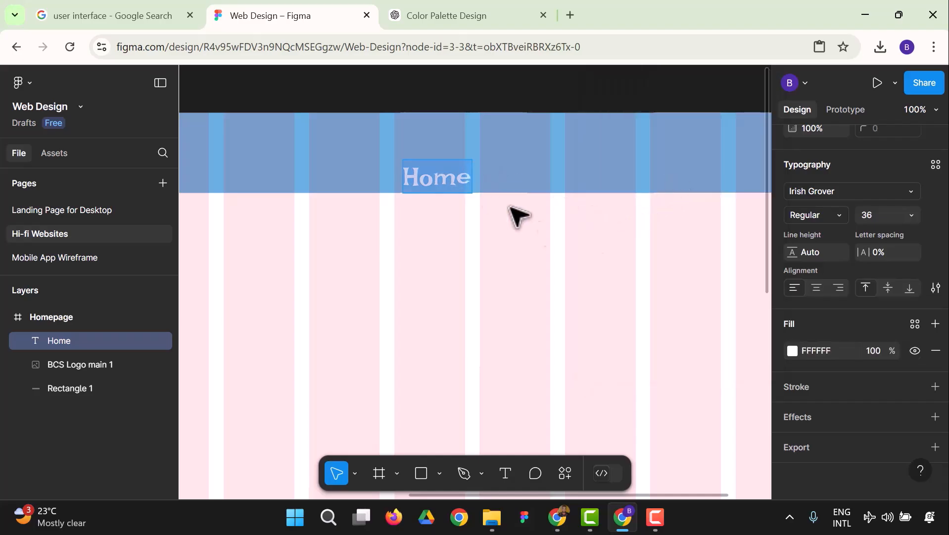
- Fill the "Home" text with the Primary Color style and apply the Body text style to it
click(793, 352)
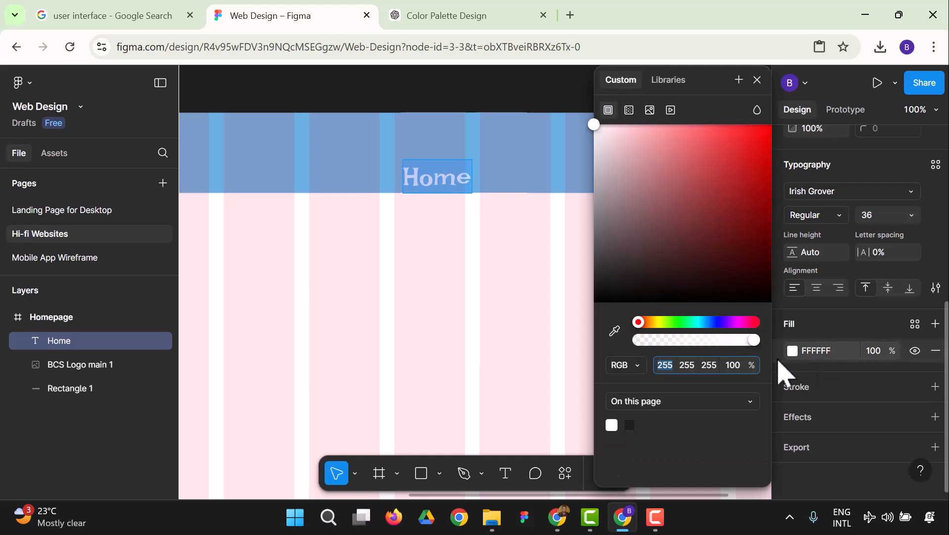
click(667, 83)
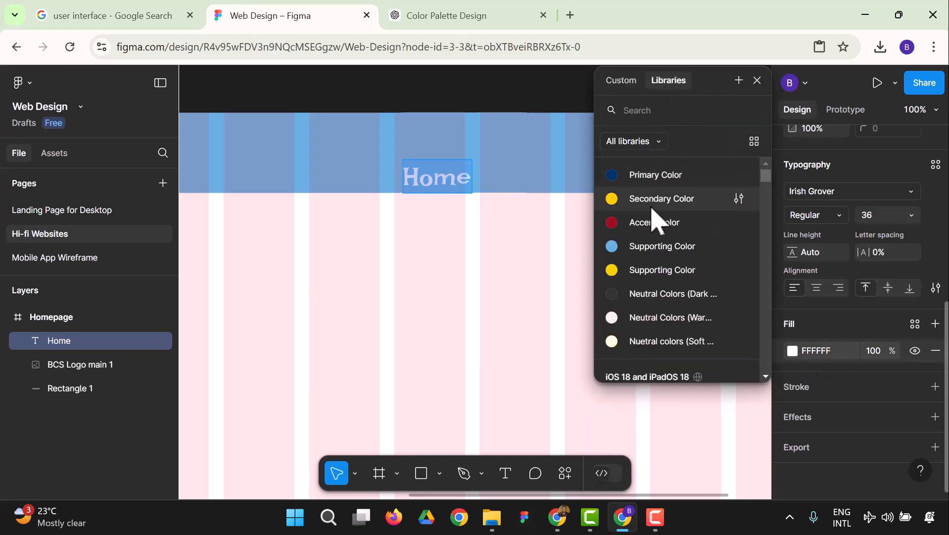
click(663, 185)
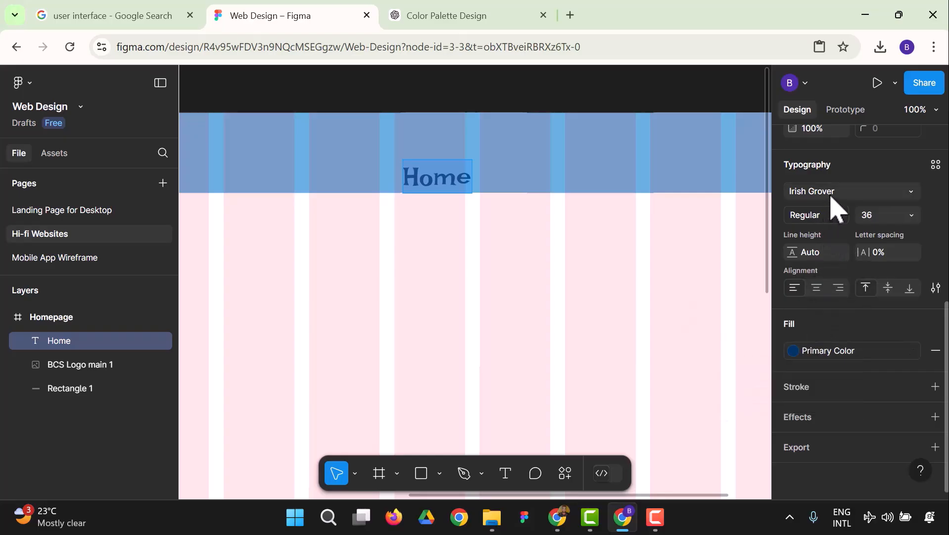
click(935, 165)
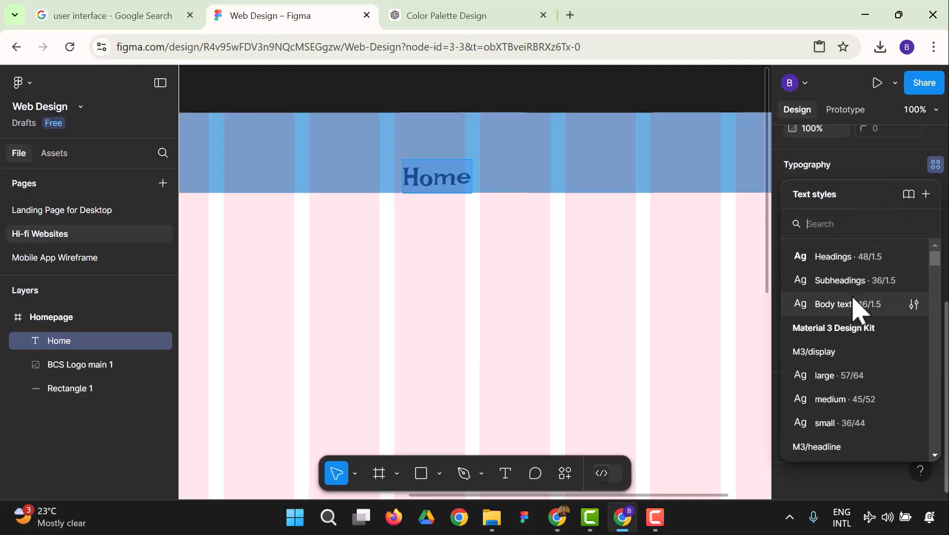
click(841, 304)
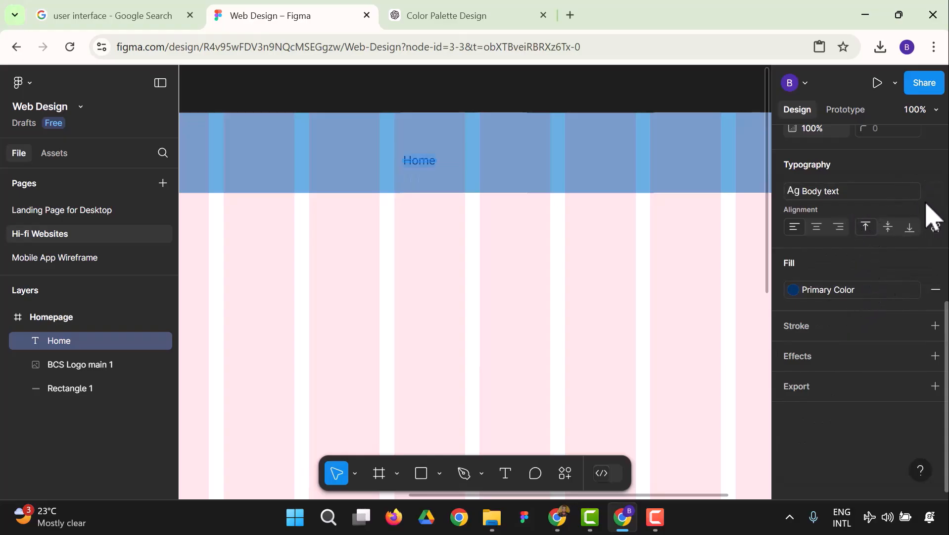
scroll(824, 178, up, 2)
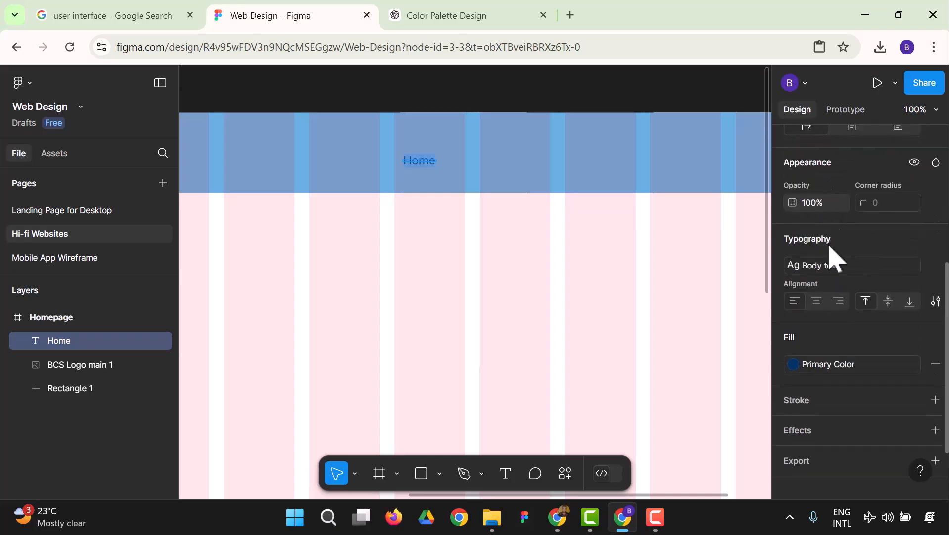
- Try the Subheadings style on the "Home" text, switch it back to Body text, and deselect it
click(430, 166)
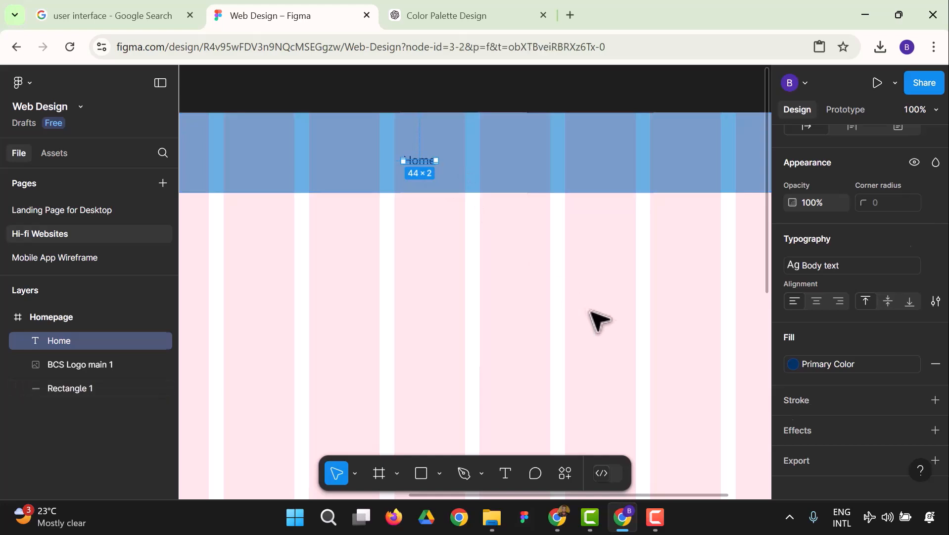
click(452, 178)
click(430, 162)
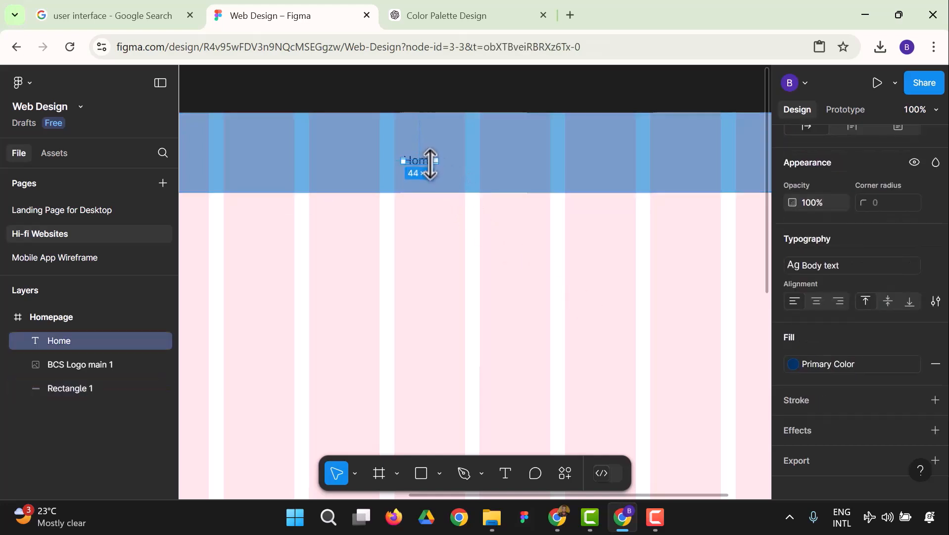
double_click(420, 165)
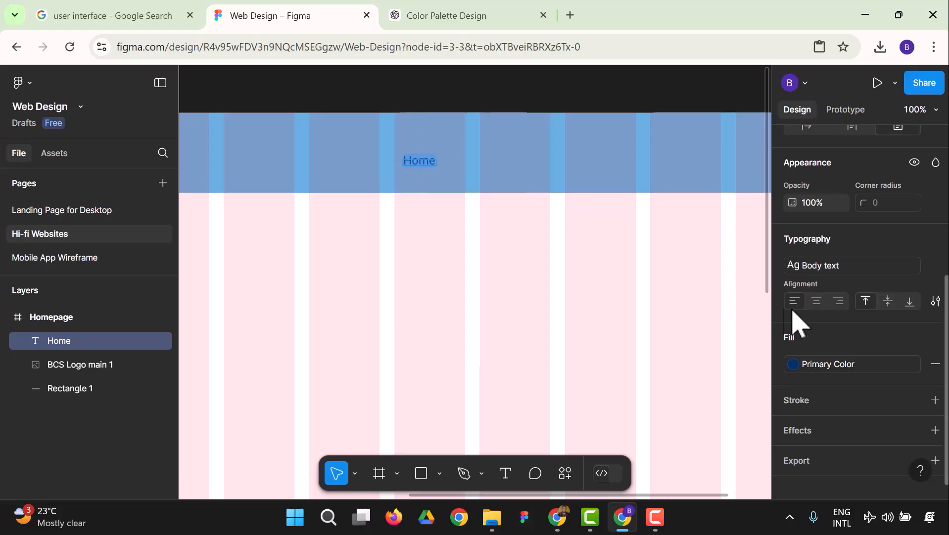
scroll(842, 306, up, 3)
click(845, 341)
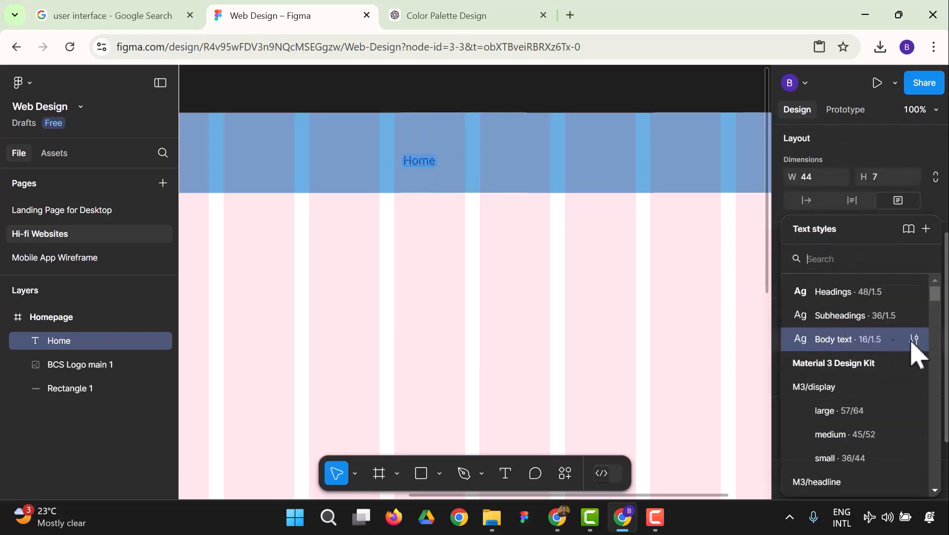
click(864, 317)
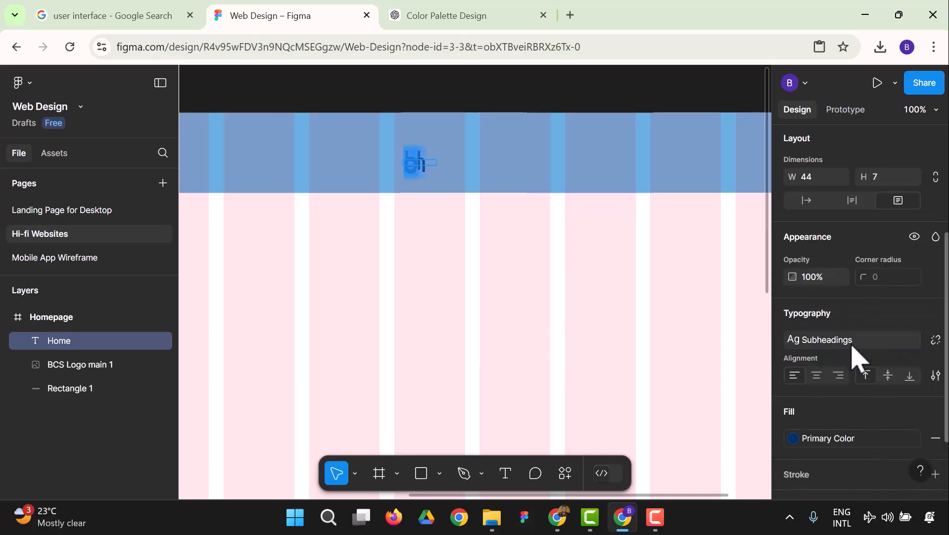
click(854, 340)
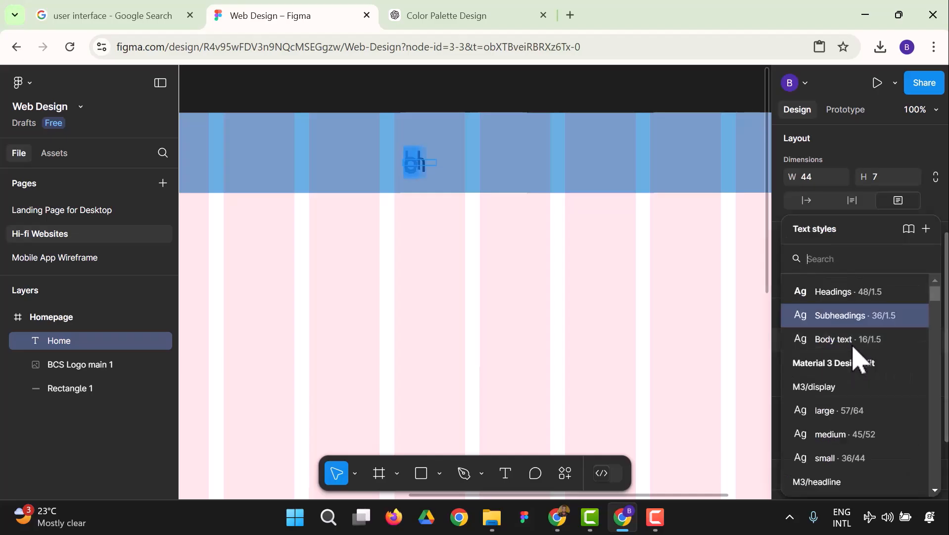
click(849, 341)
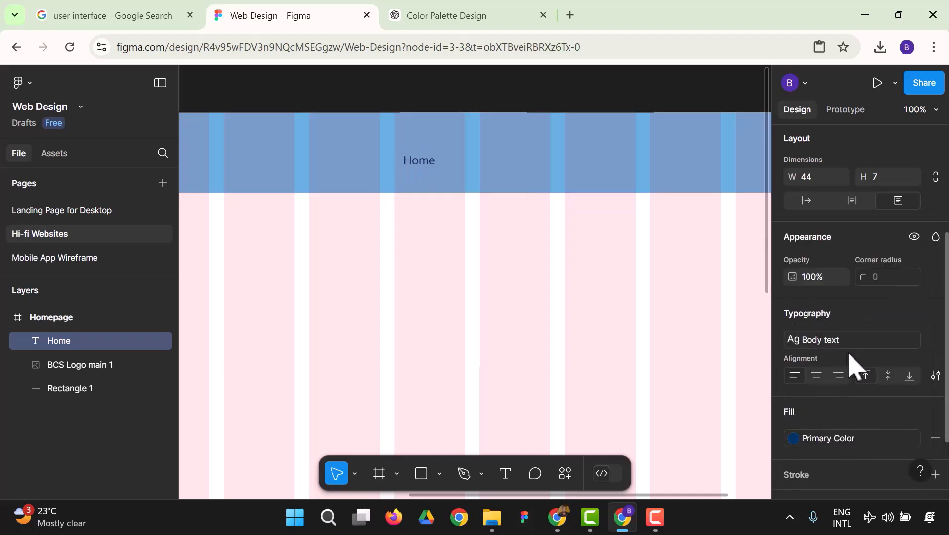
scroll(847, 346, down, 2)
scroll(847, 336, up, 4)
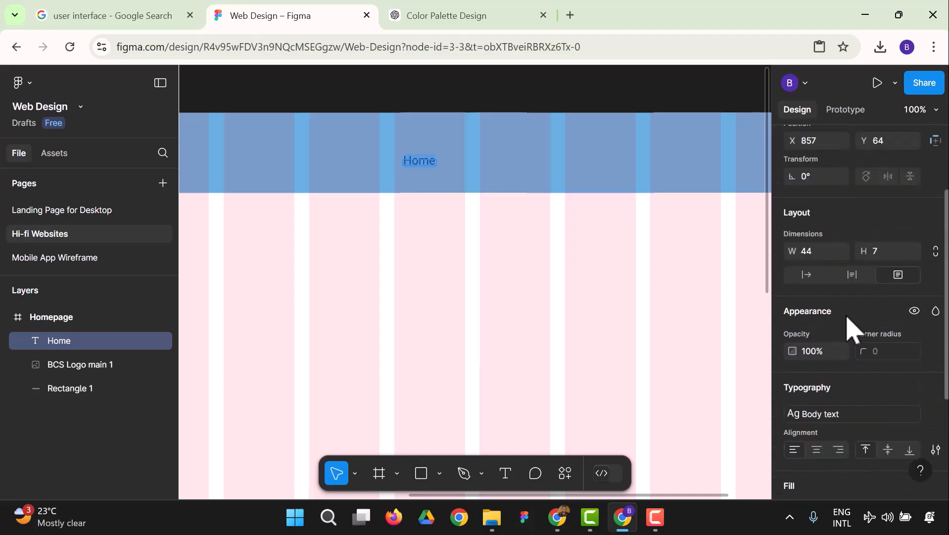
key(Escape)
key(Escape)
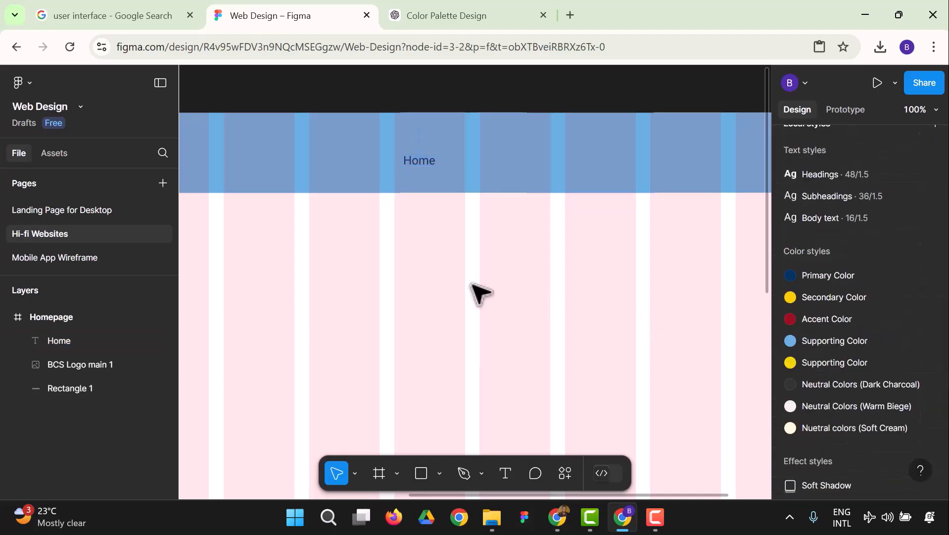
- Move the "Home" text within the header bar to about X 756, Y 54
click(433, 166)
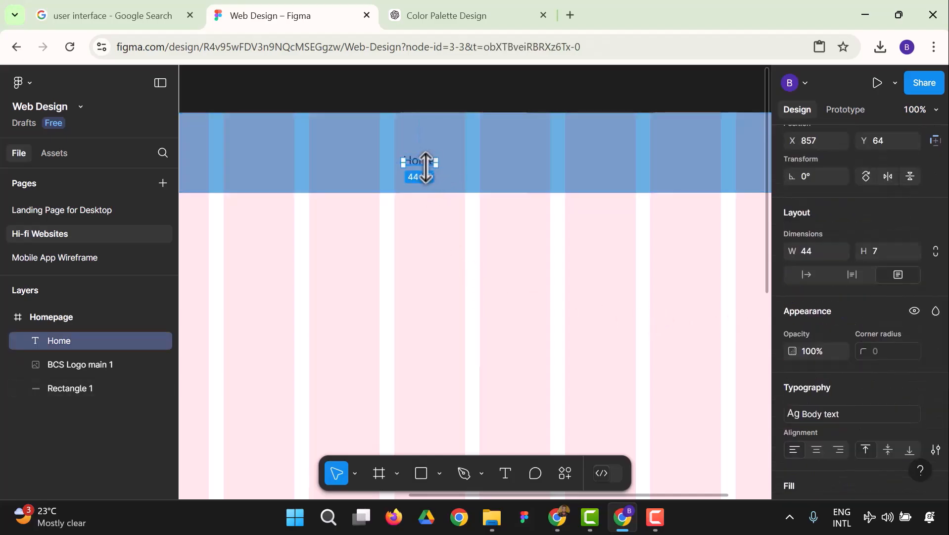
drag(428, 162, 439, 160)
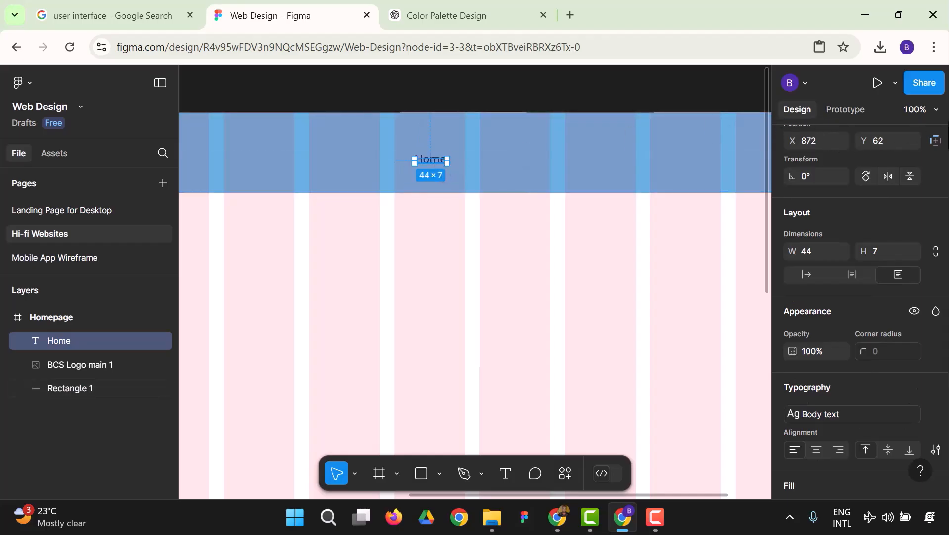
click(924, 110)
click(869, 195)
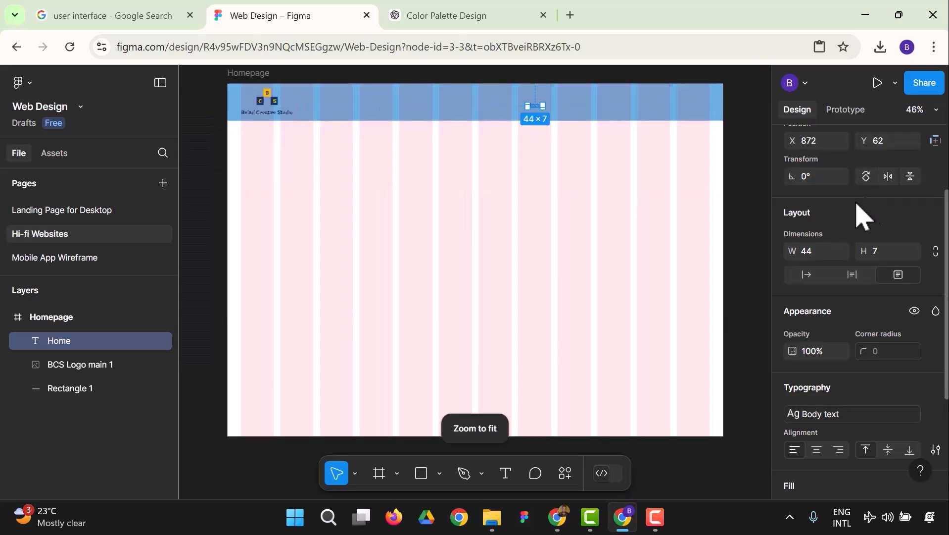
click(689, 251)
drag(529, 107, 494, 106)
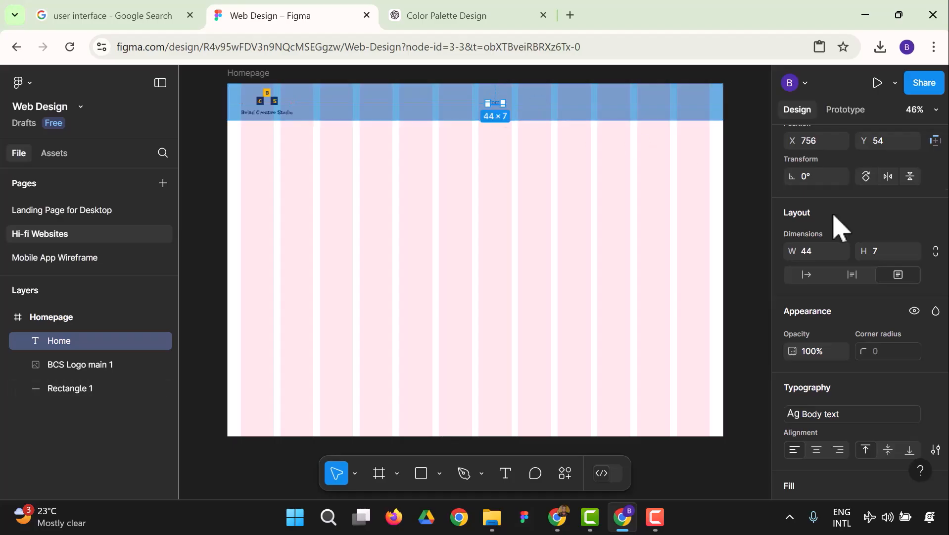
scroll(884, 319, down, 3)
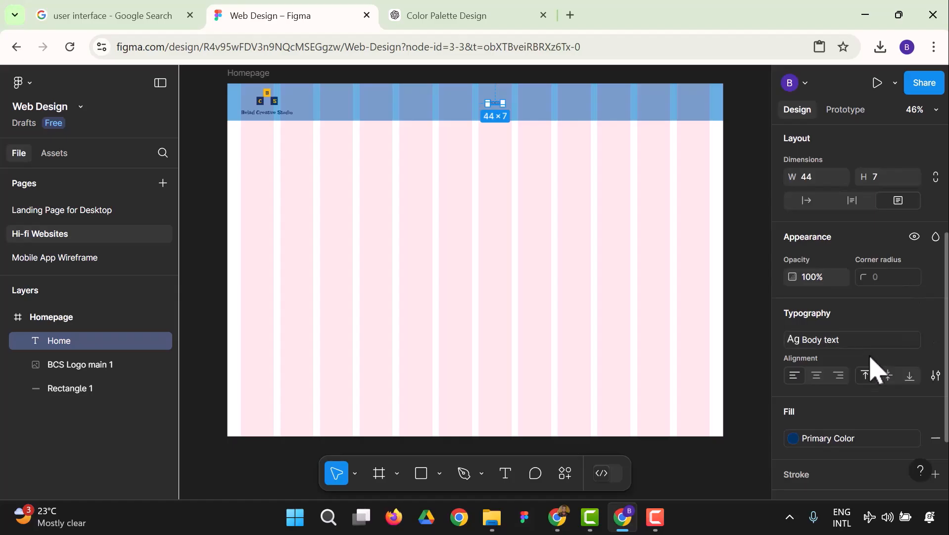
scroll(833, 393, down, 3)
click(850, 267)
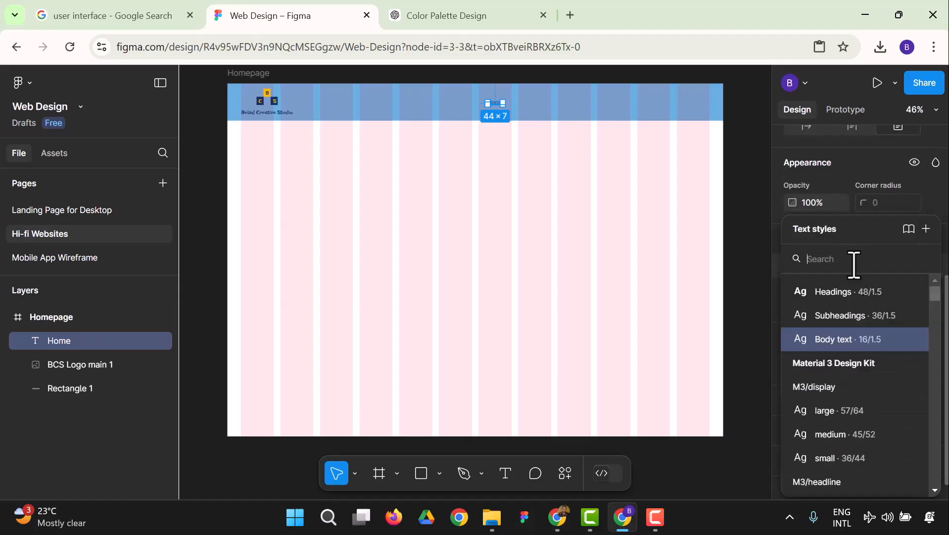
click(764, 374)
- Start a new local text style and name it "Subheadings (h3)"
scroll(827, 354, up, 3)
scroll(846, 332, up, 2)
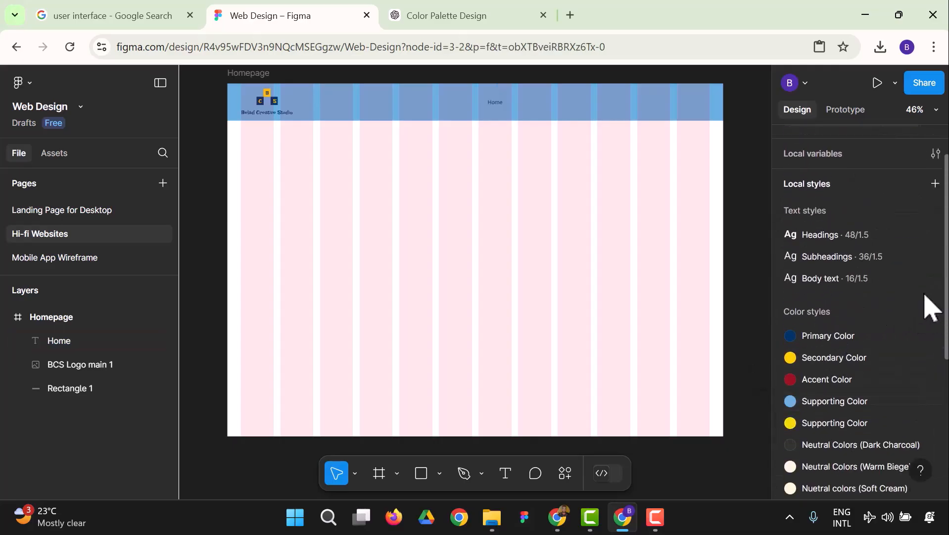
click(935, 184)
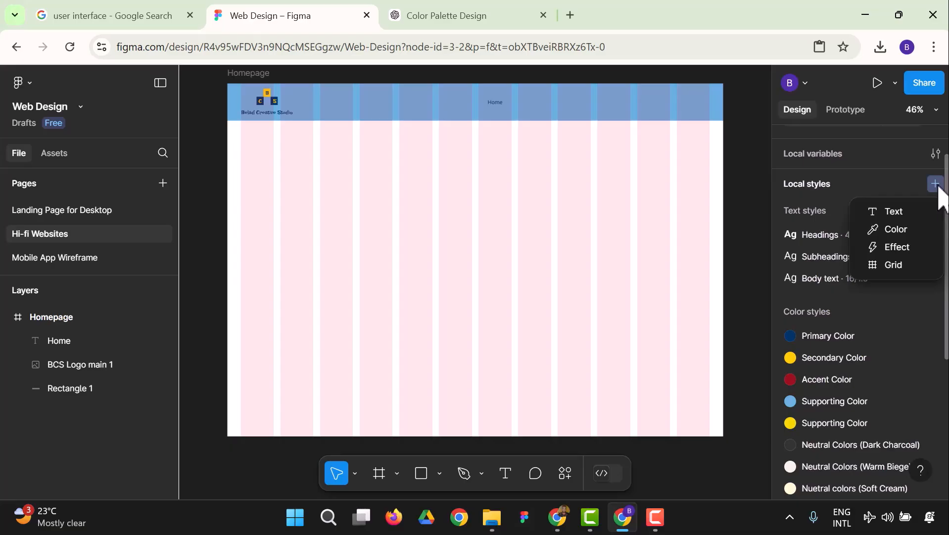
click(886, 211)
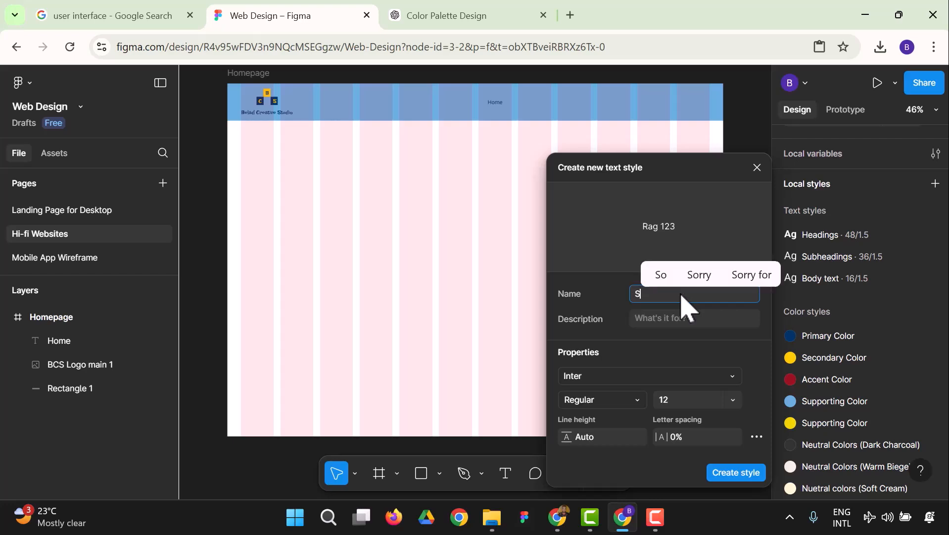
text(ub)
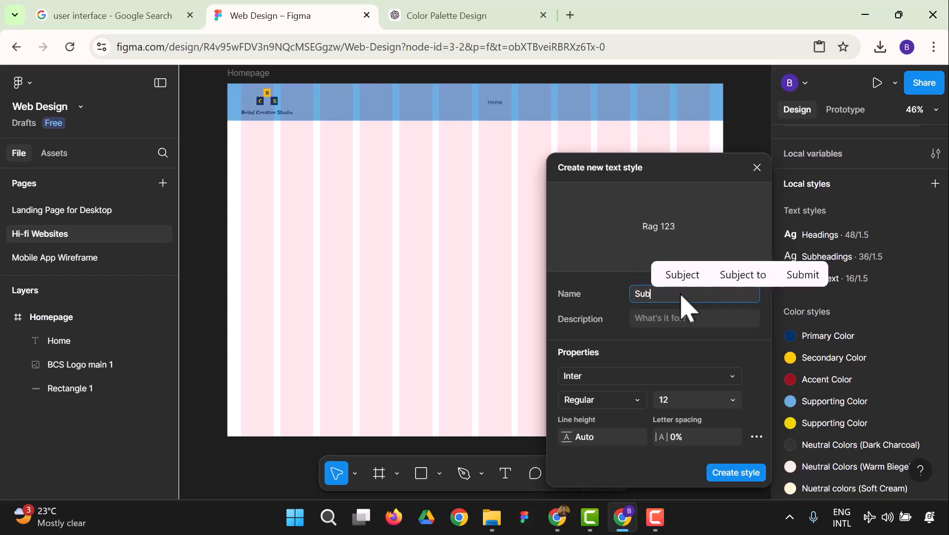
text(heading)
key(BackSpace)
text(s (h3)
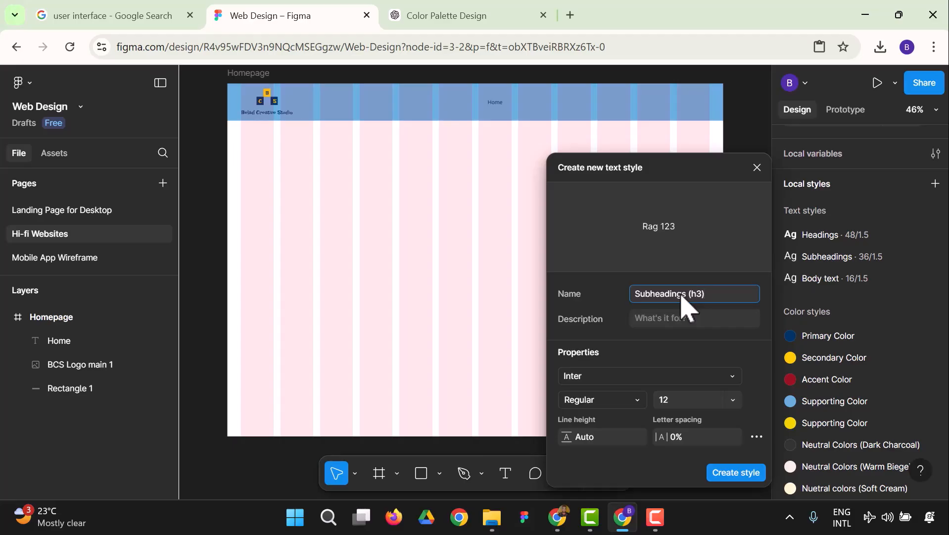
- Enter "Navigation" as the description of the new Subheadings (h3) text style
click(687, 319)
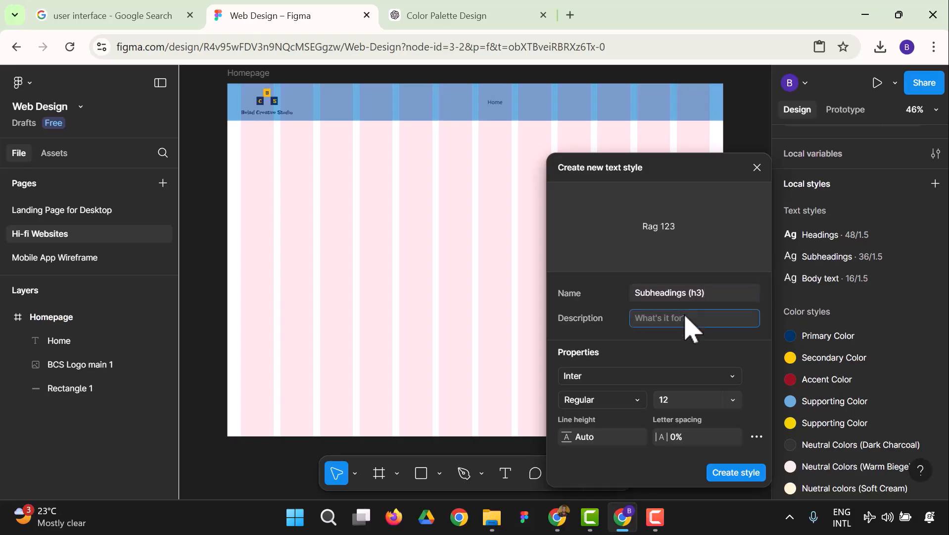
text(Nav)
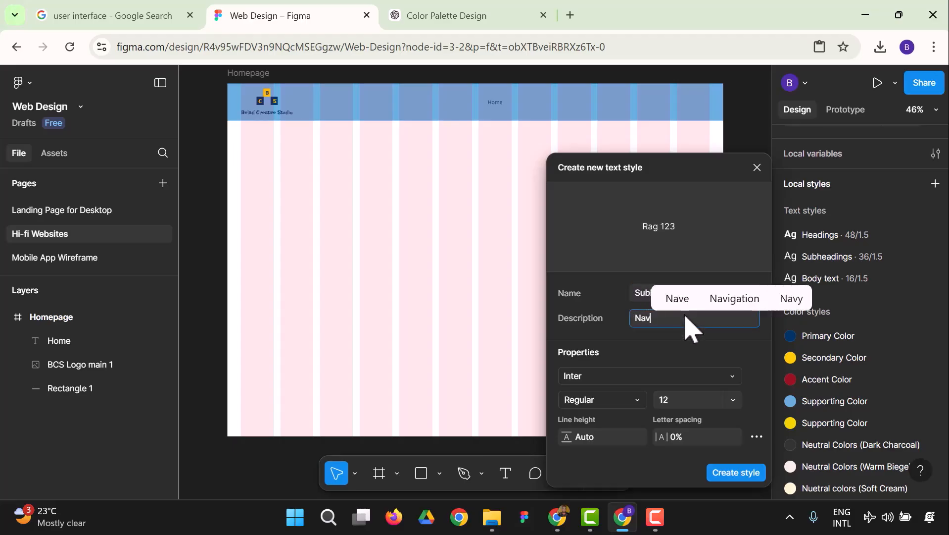
text(igati)
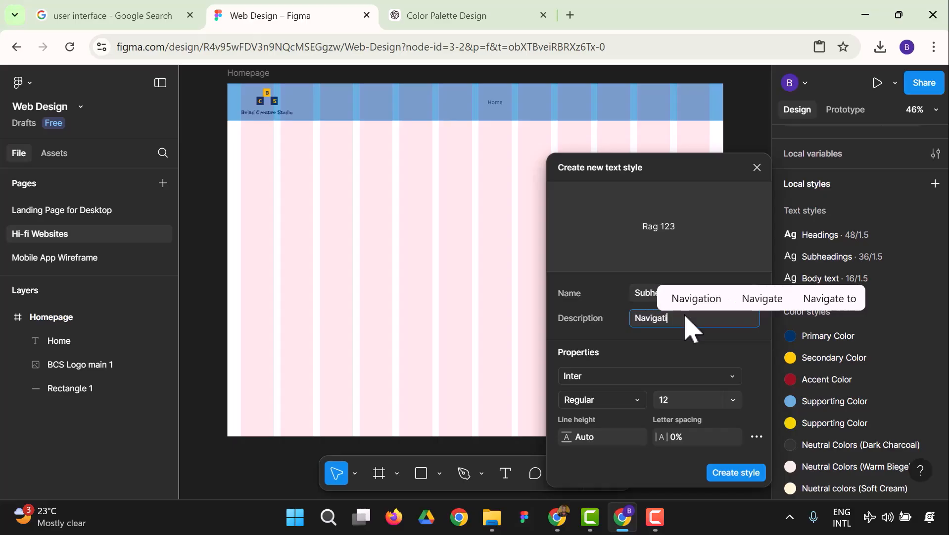
text(on)
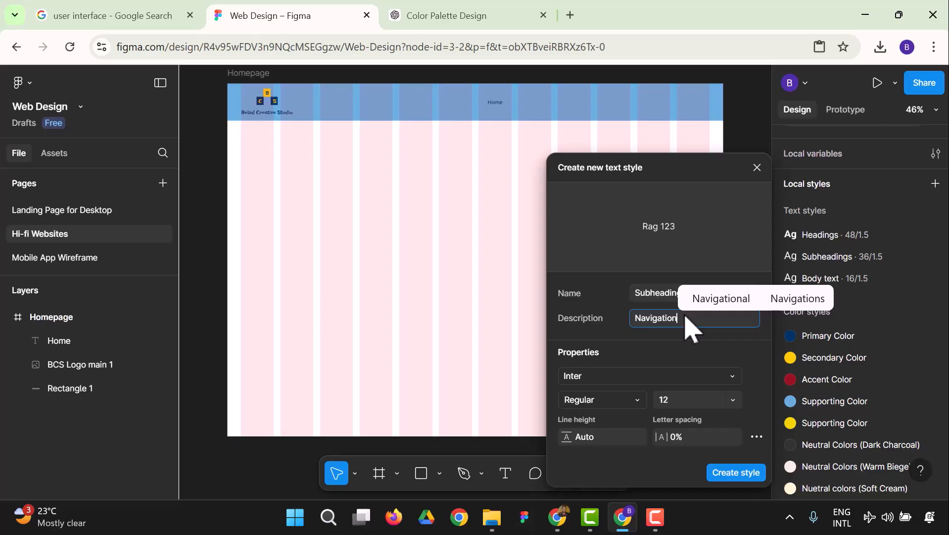
- Set the new text style's font to Roboto with Medium weight
click(673, 376)
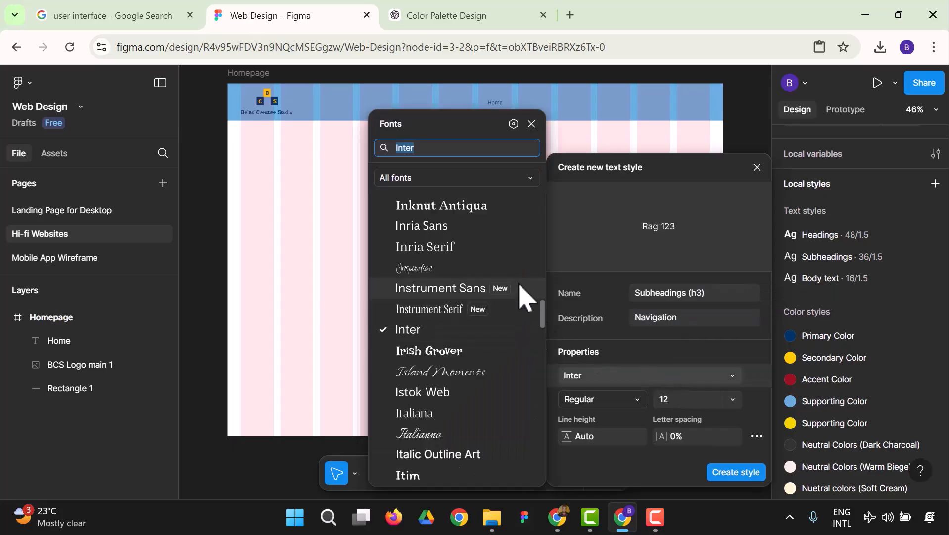
text(robo)
click(391, 172)
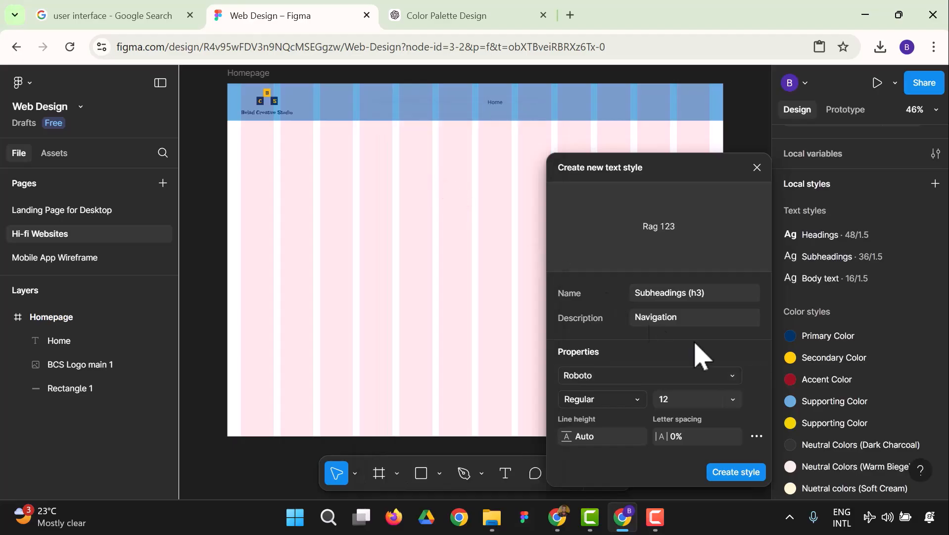
click(642, 401)
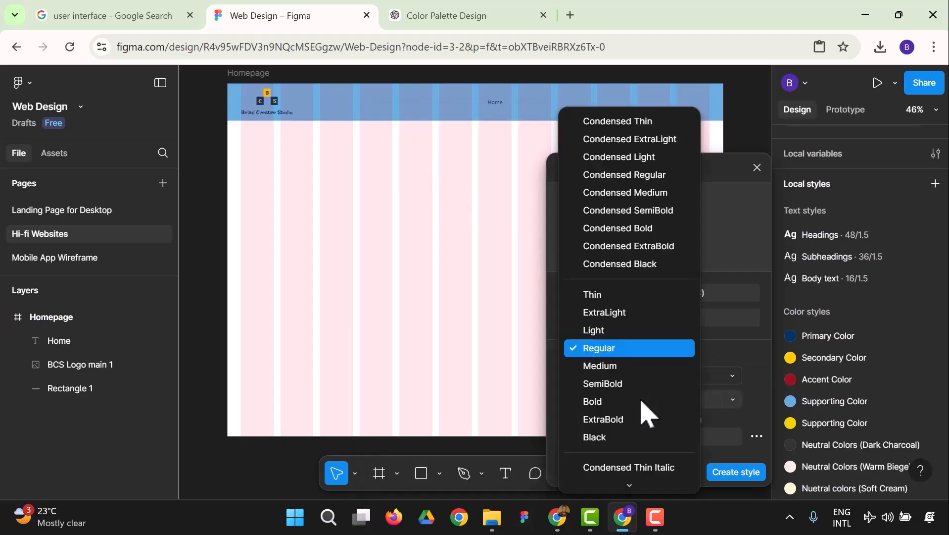
click(608, 402)
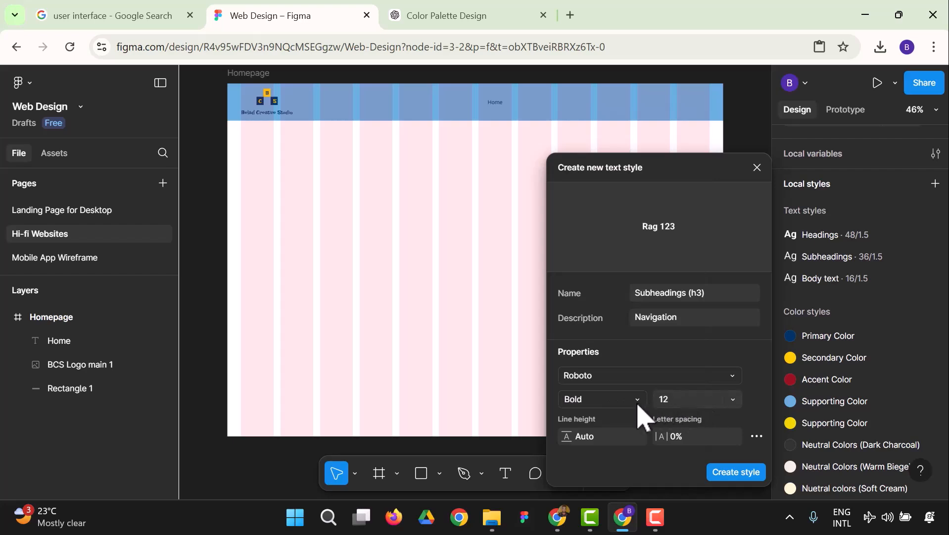
click(642, 413)
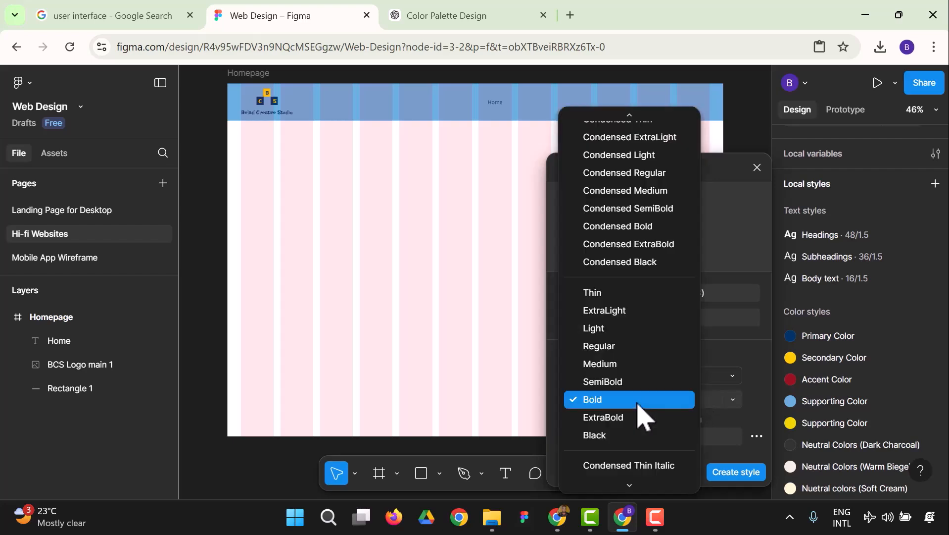
click(631, 384)
click(629, 396)
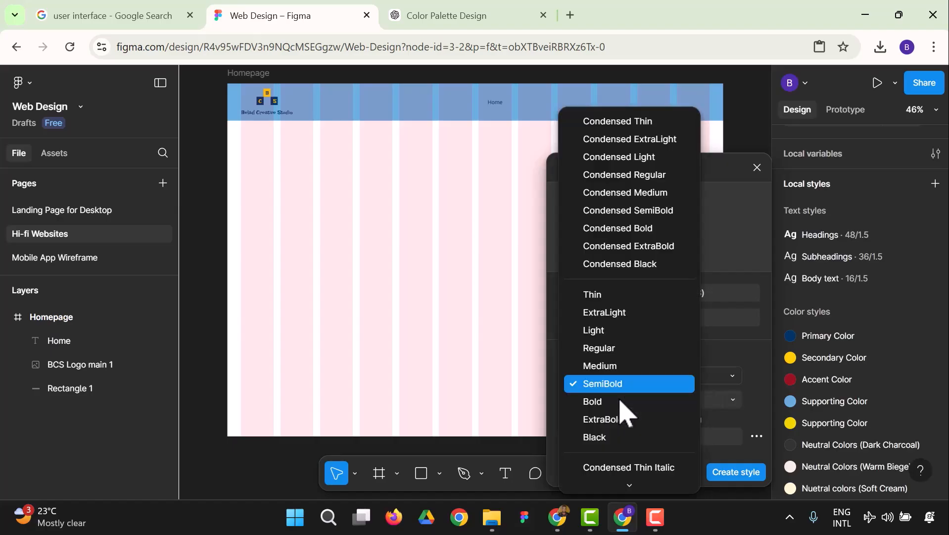
click(609, 366)
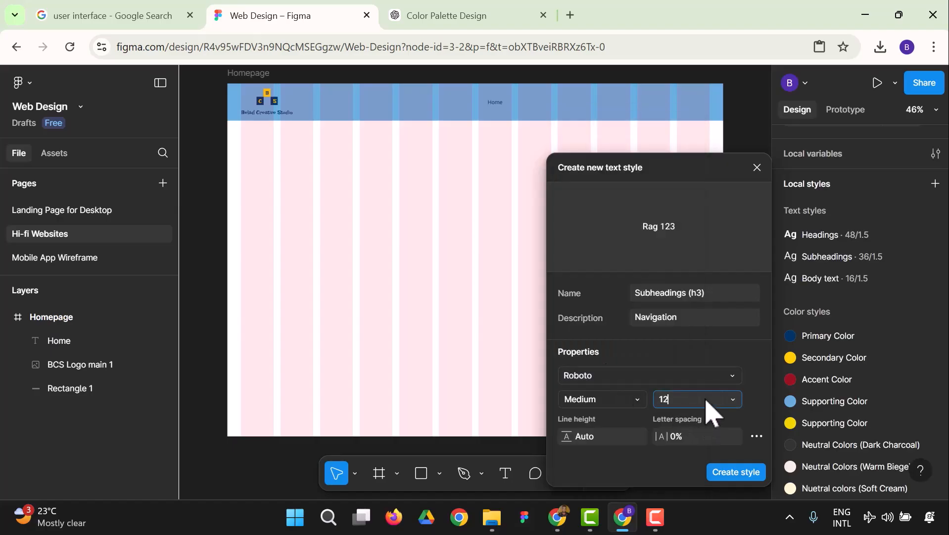
- Set the new text style's font size to 24 and create the style
click(732, 400)
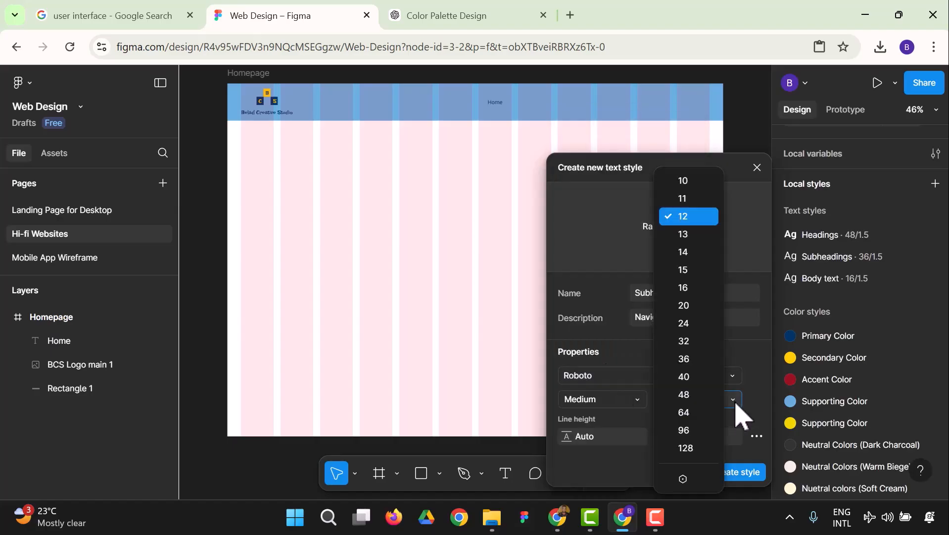
click(695, 326)
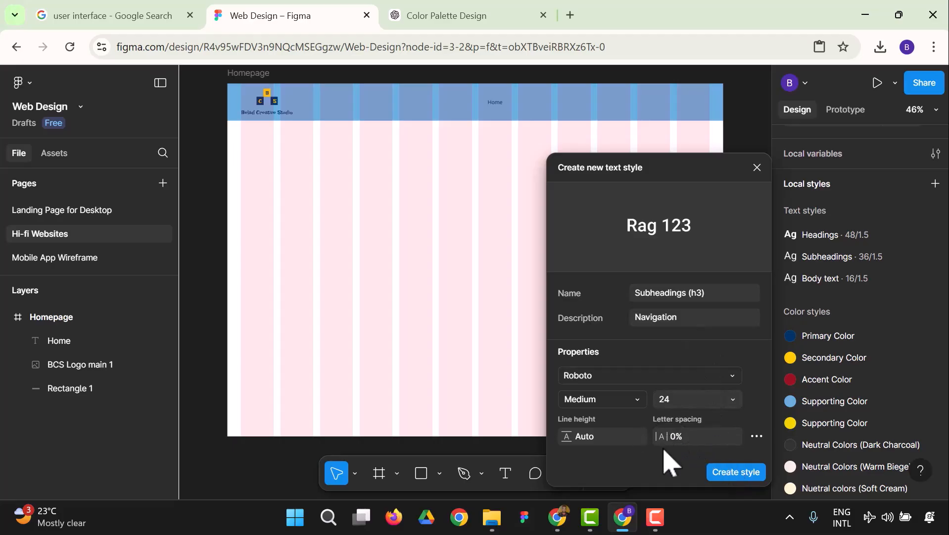
click(727, 473)
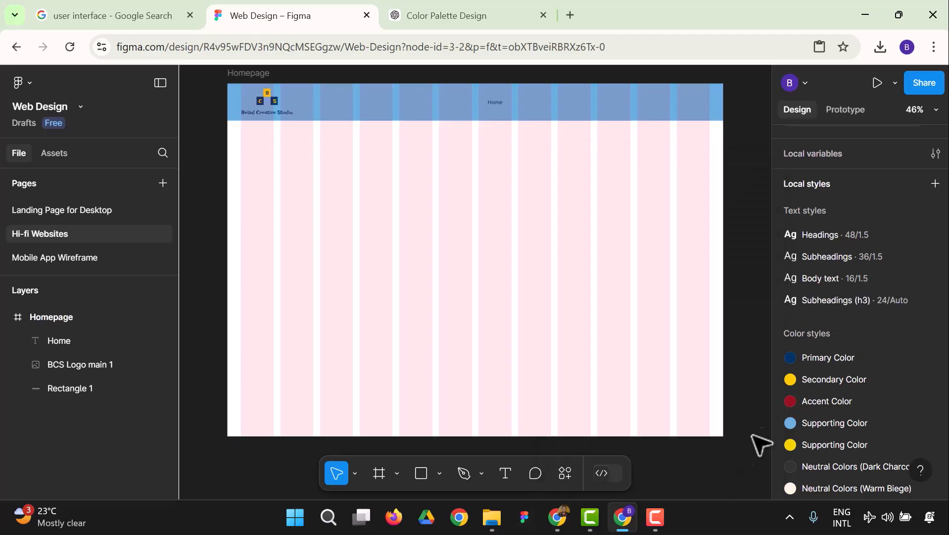
- Apply the Subheadings (h3) text style to the "Home" text in the header bar
click(505, 113)
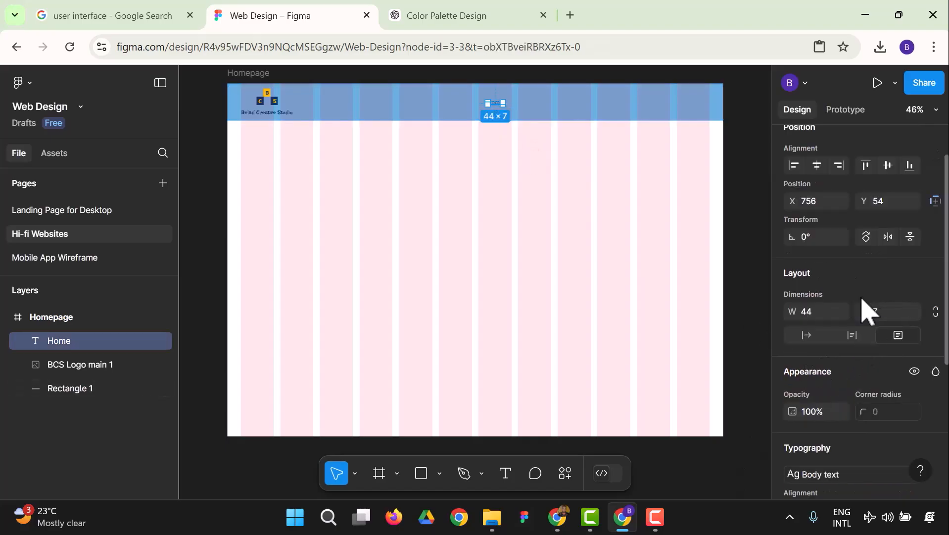
scroll(880, 396, down, 3)
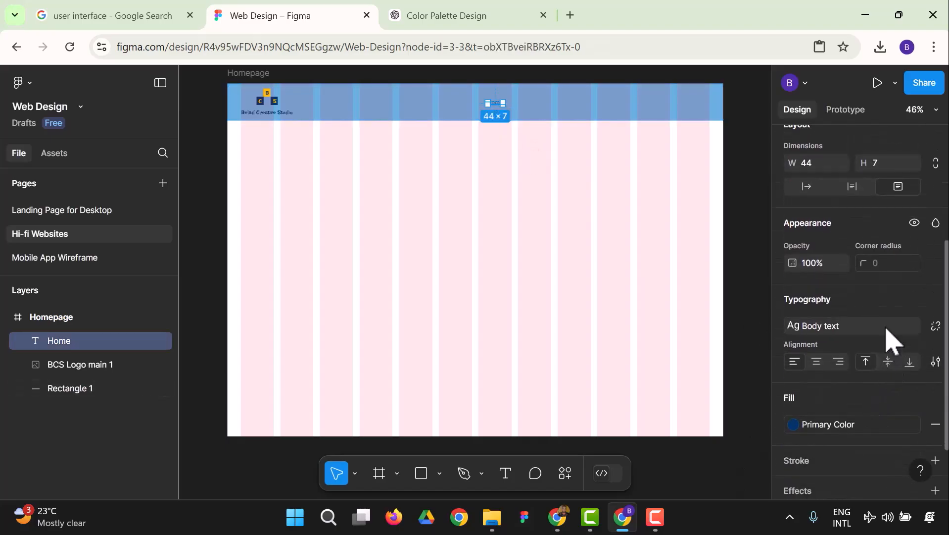
click(891, 330)
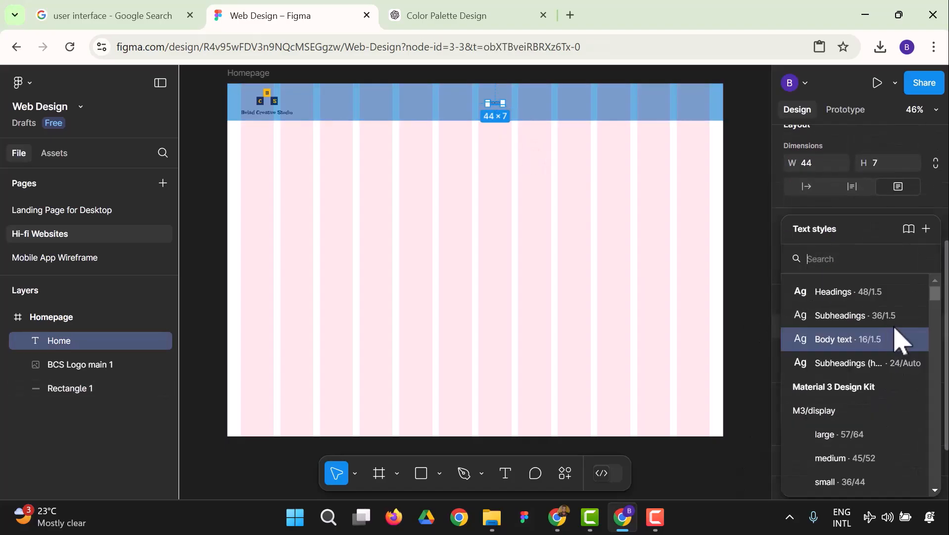
click(863, 365)
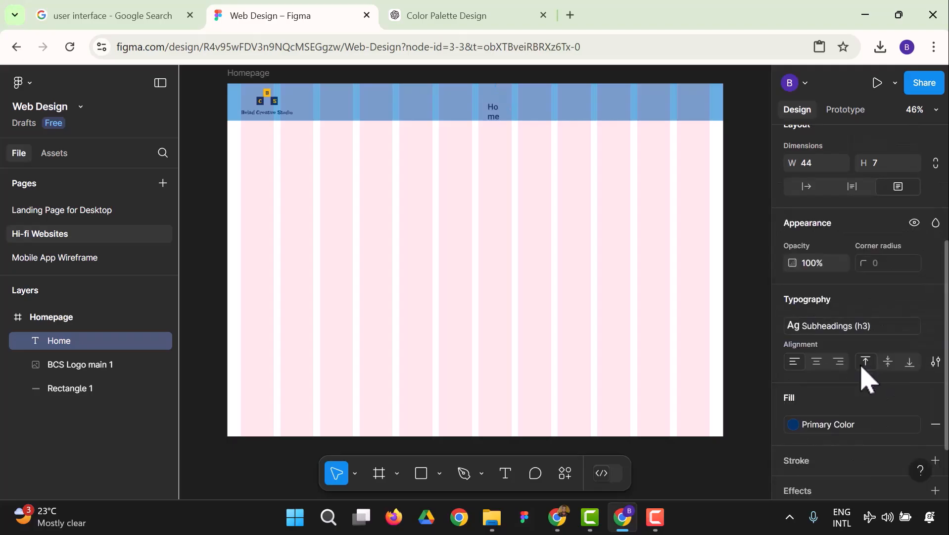
click(559, 288)
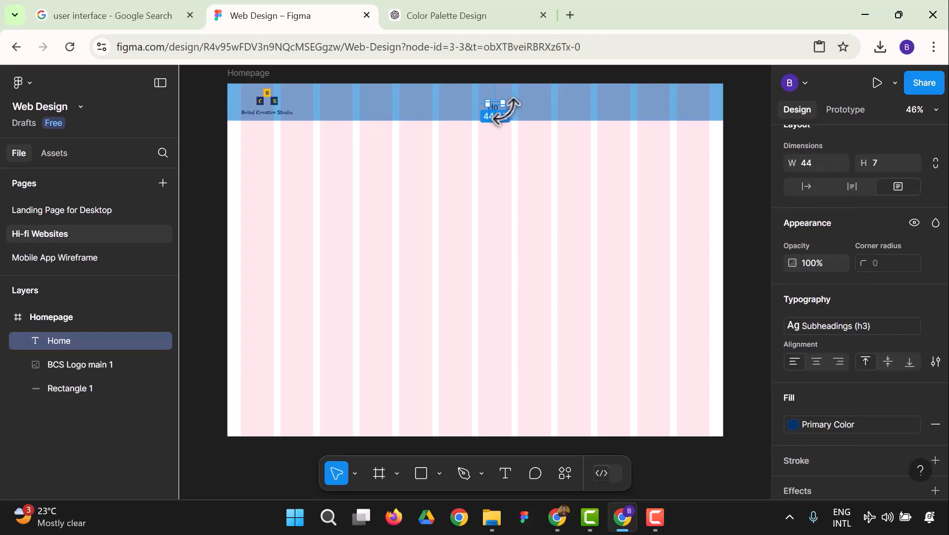
- Widen the "Home" text box to about 89 so it fits one line, and shift it slightly left and up
drag(505, 102, 518, 102)
click(504, 203)
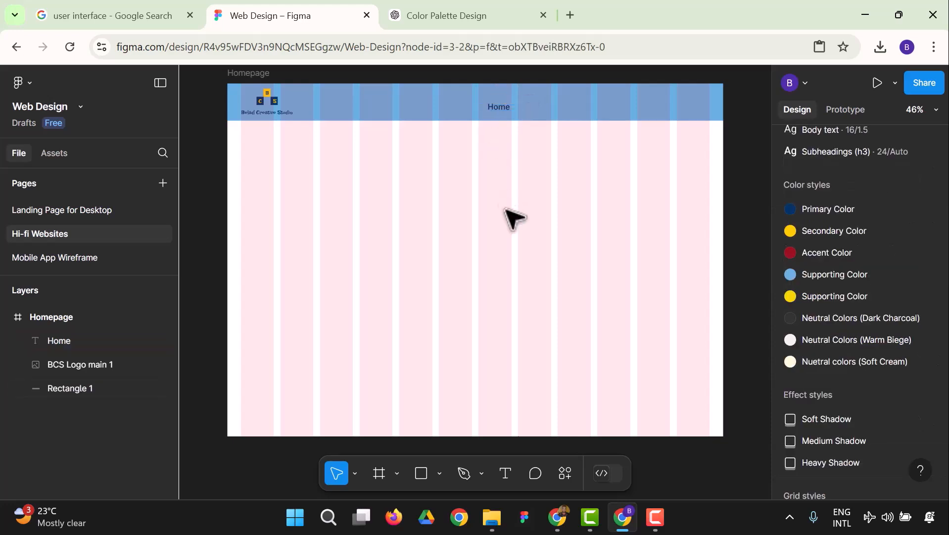
scroll(613, 275, up, 2)
click(506, 148)
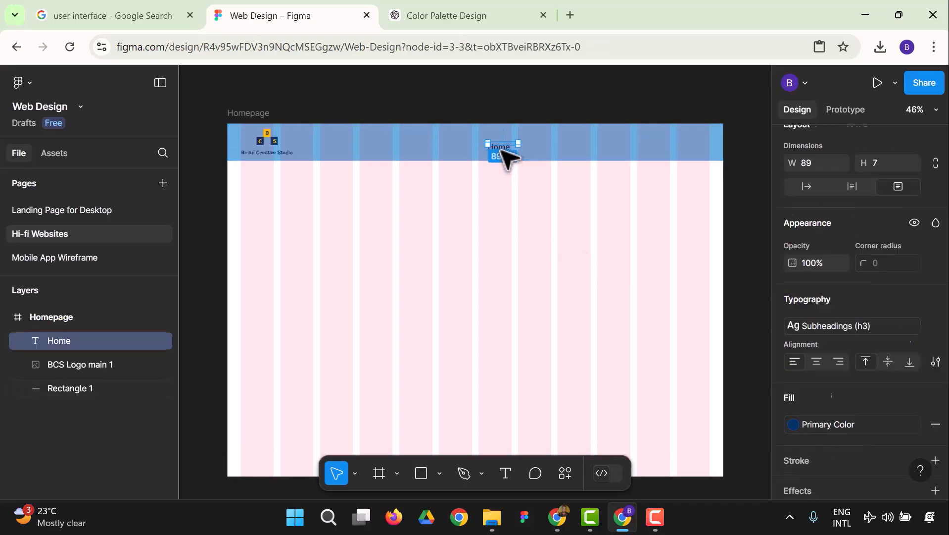
click(508, 250)
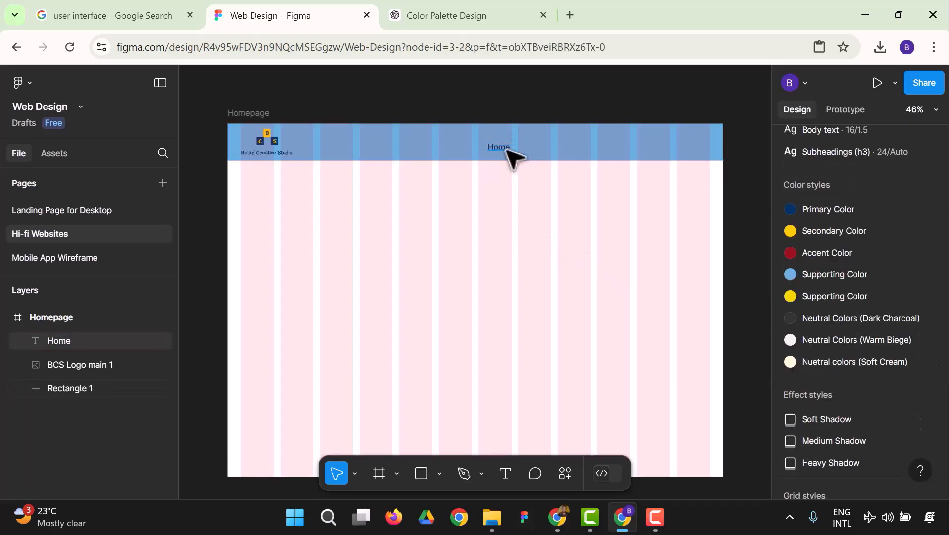
drag(508, 149, 502, 144)
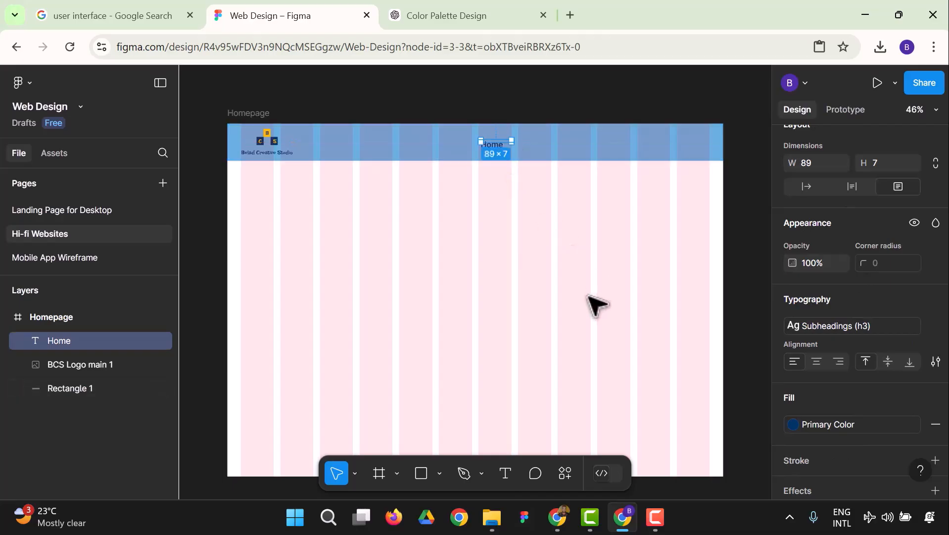
- Duplicate "Home" to its right with the text "About Us" and widen that text box to about 123
key(ctrl+d)
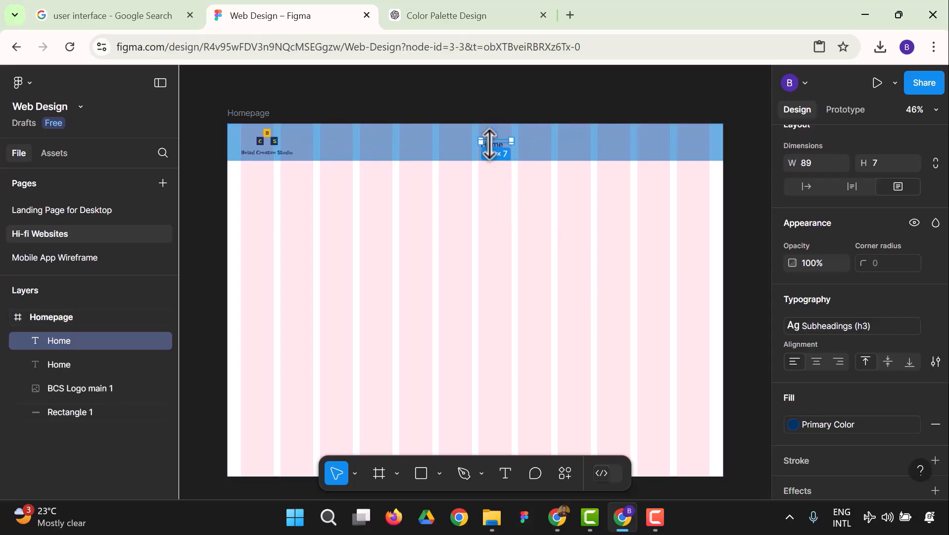
drag(499, 154, 539, 154)
double_click(536, 145)
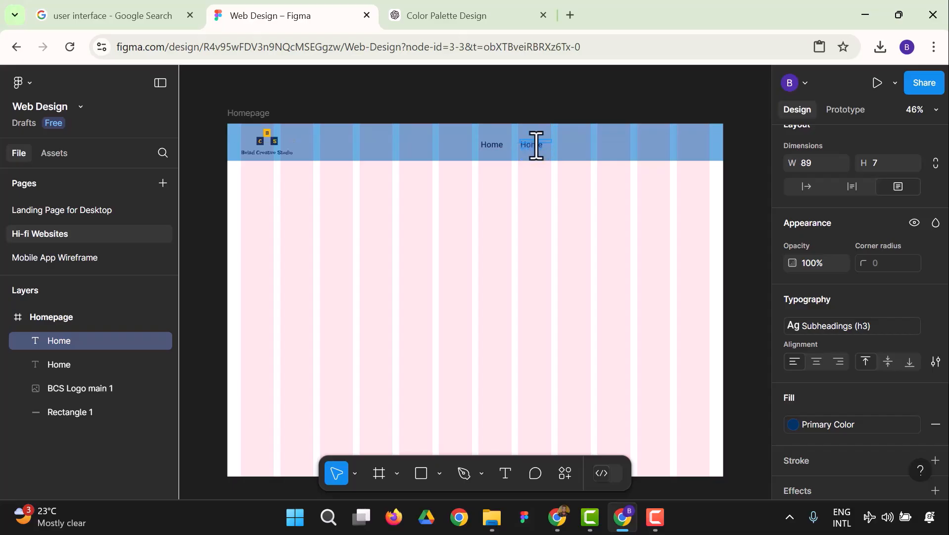
text(Abou)
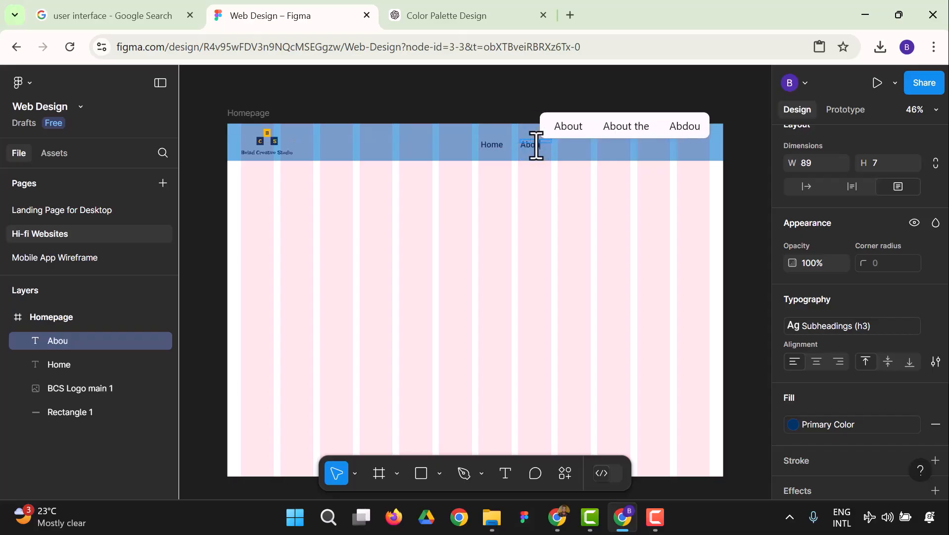
text(t Us)
key(Escape)
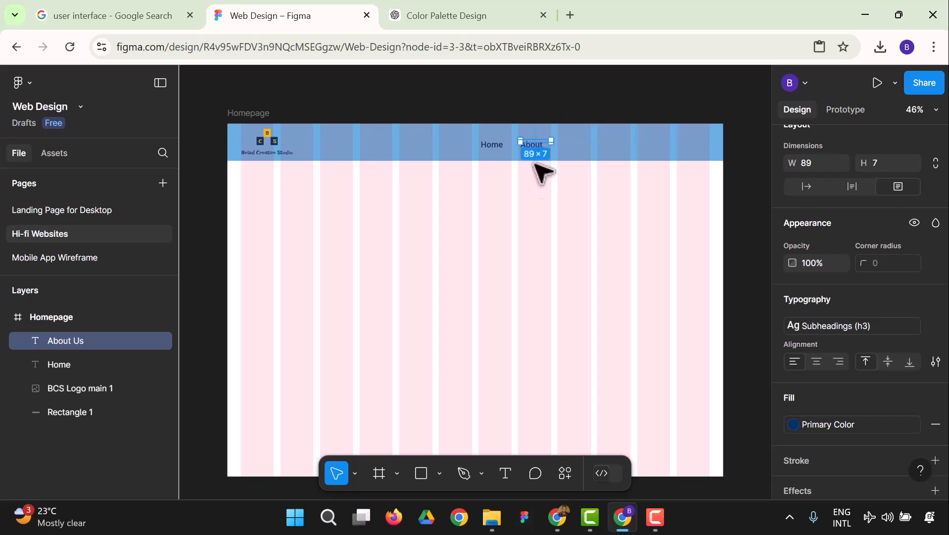
drag(552, 140, 563, 142)
click(547, 216)
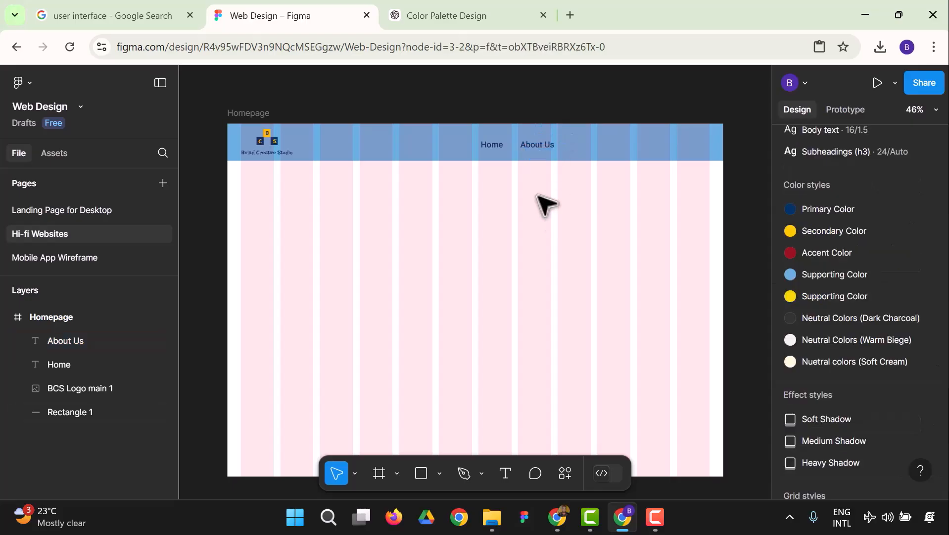
- Duplicate the "About Us" text, place the copy to its right in the header bar, and change it to "Services"
click(547, 153)
key(ctrl+d)
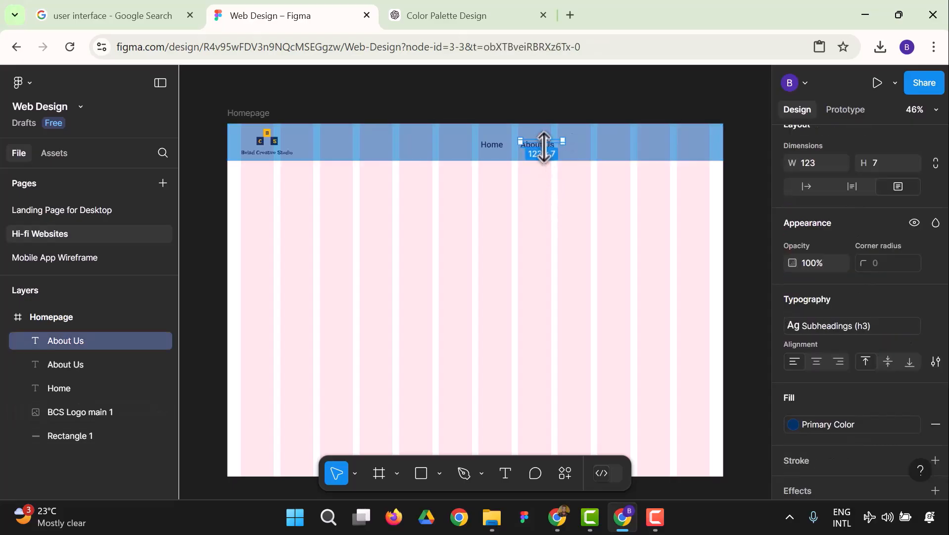
click(544, 206)
drag(546, 152, 591, 145)
double_click(589, 144)
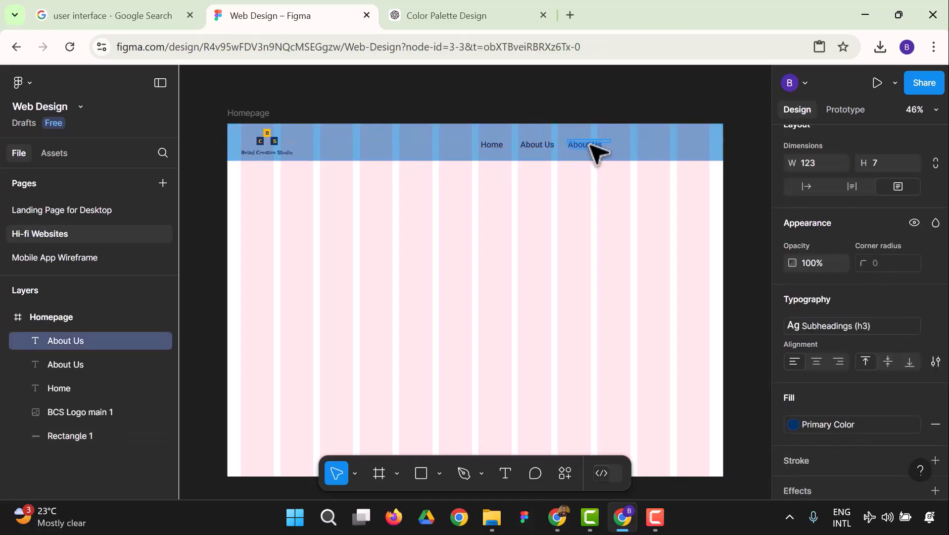
text(Se)
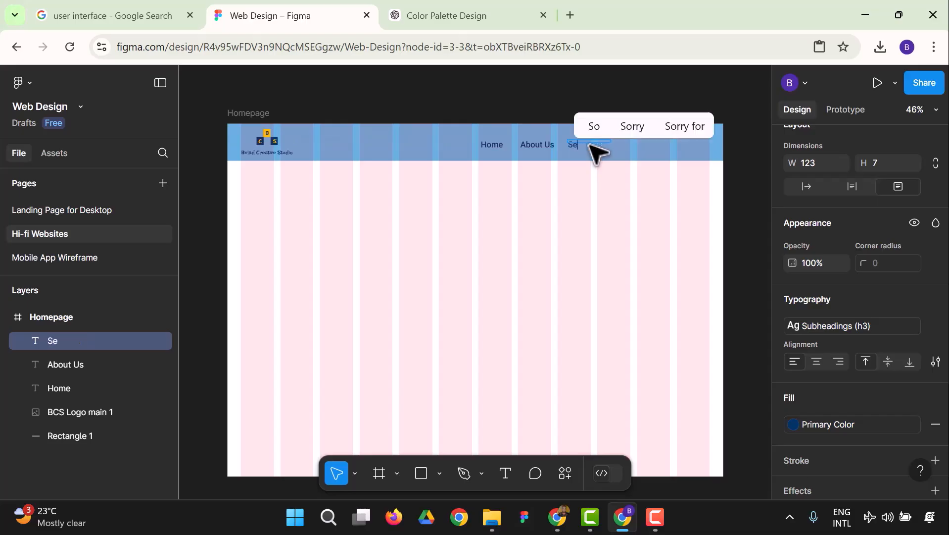
text(rvices)
key(Escape)
click(593, 234)
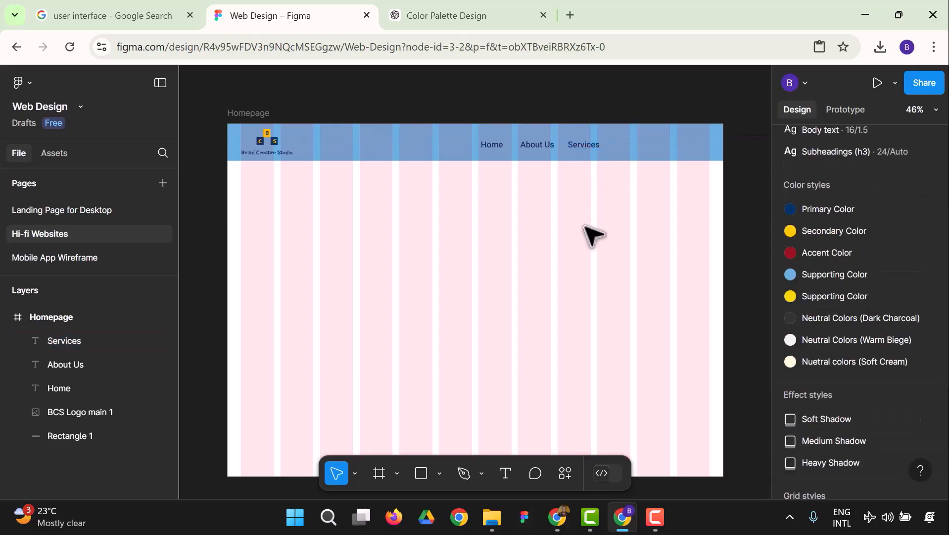
- Duplicate the "Services" text, place the copy to its right in the header bar, and change it to "Blog"
click(596, 145)
key(ctrl+d)
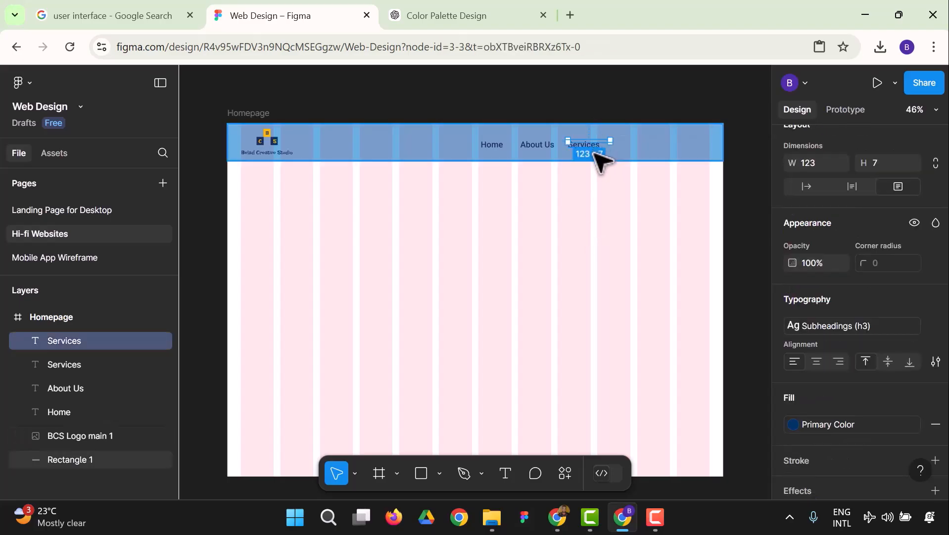
click(607, 265)
drag(593, 148, 633, 146)
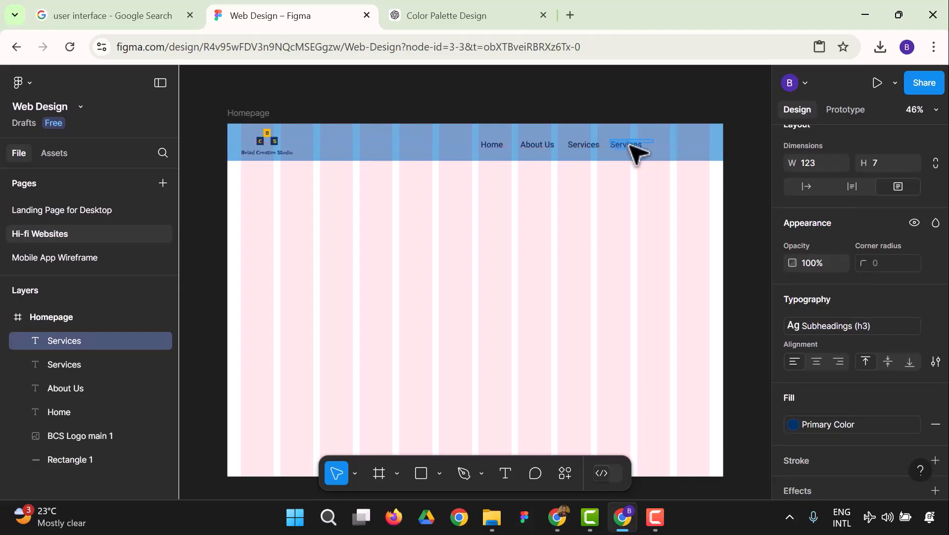
text(log)
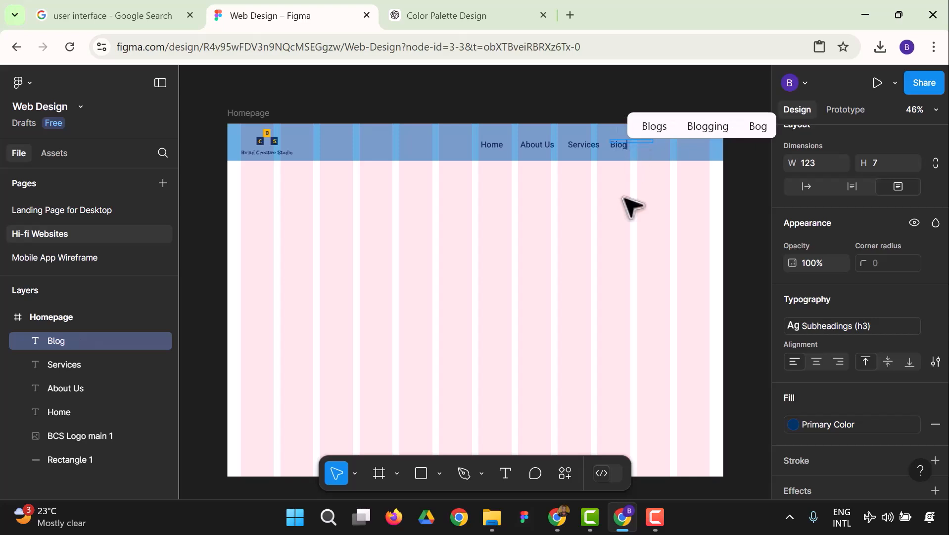
- Finish editing the "Blog" text and deselect it
key(Escape)
key(Escape)
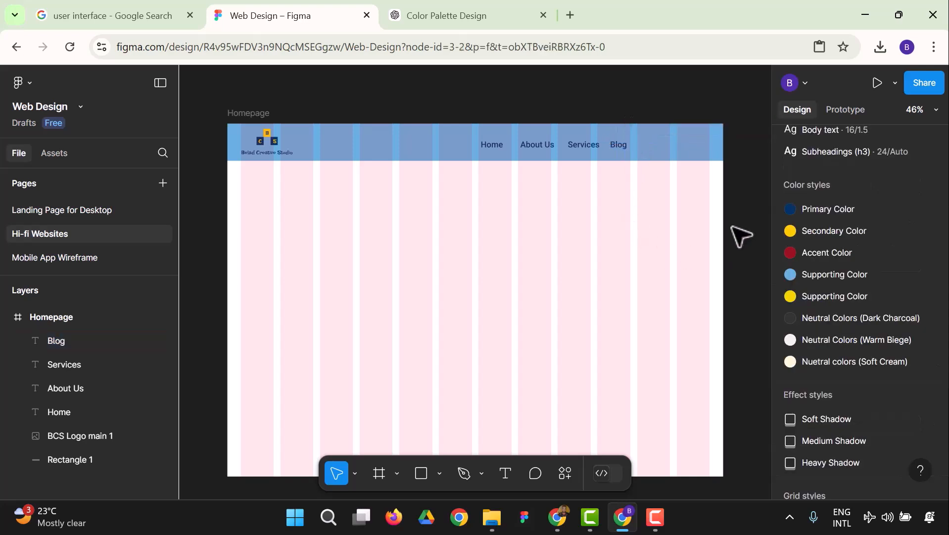
- Hide the 12 columns of the Layout Grid style to preview the header without them, and turn them back on
scroll(812, 307, down, 3)
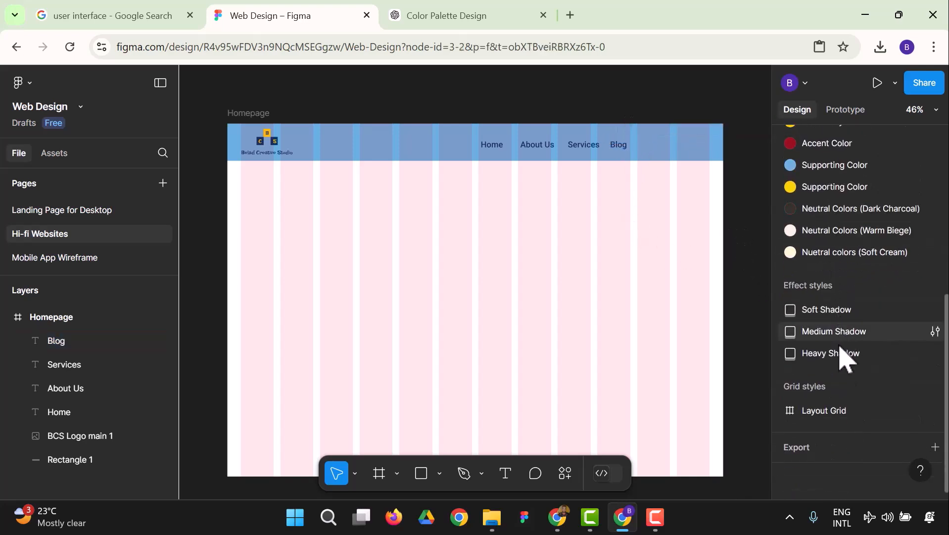
click(790, 411)
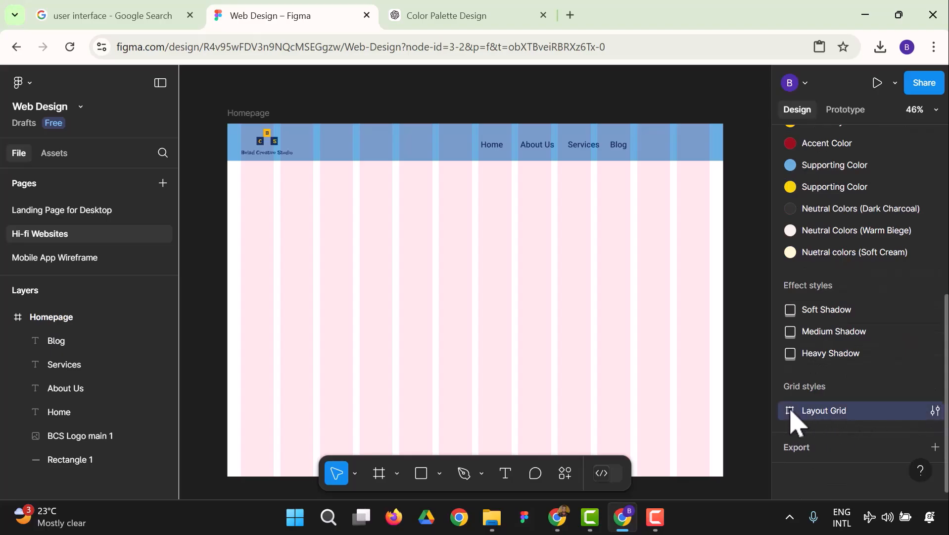
click(765, 324)
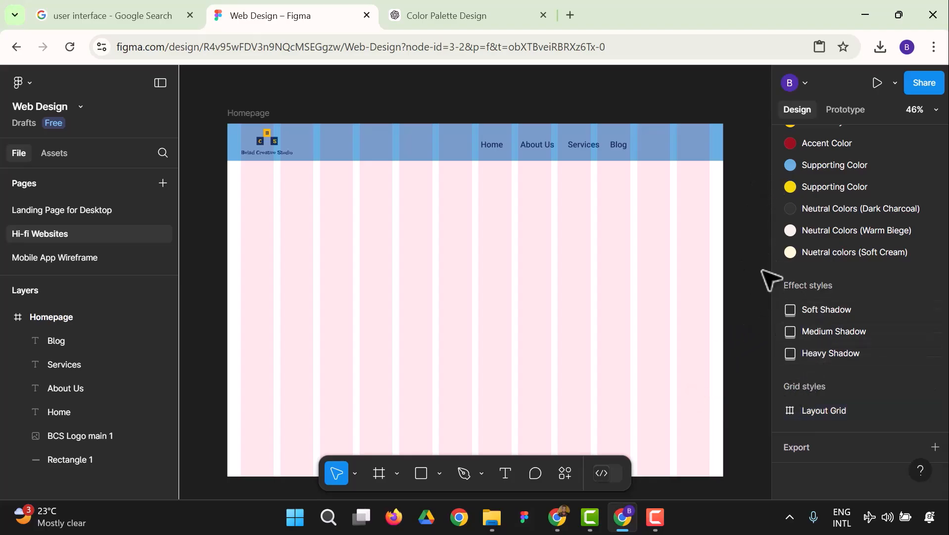
scroll(767, 267, up, 2)
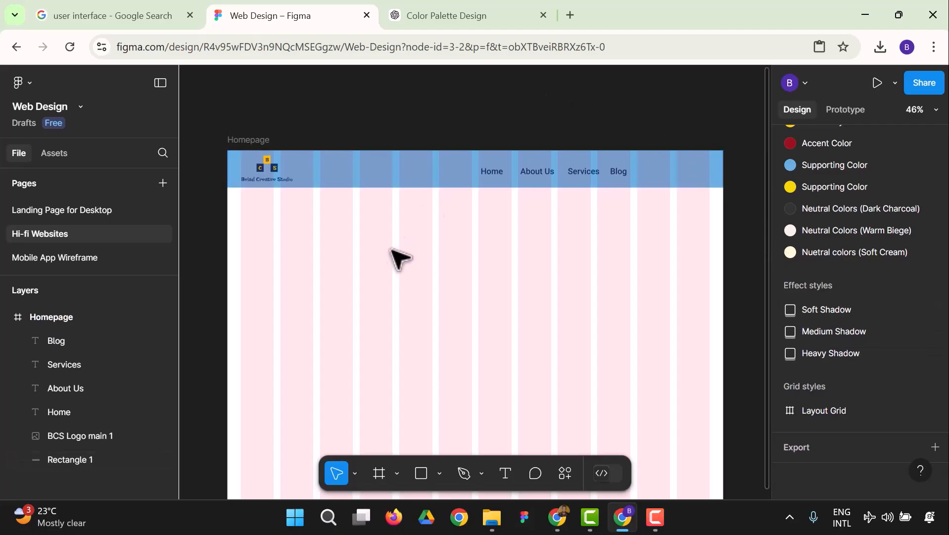
mouse_move(891, 415)
click(936, 412)
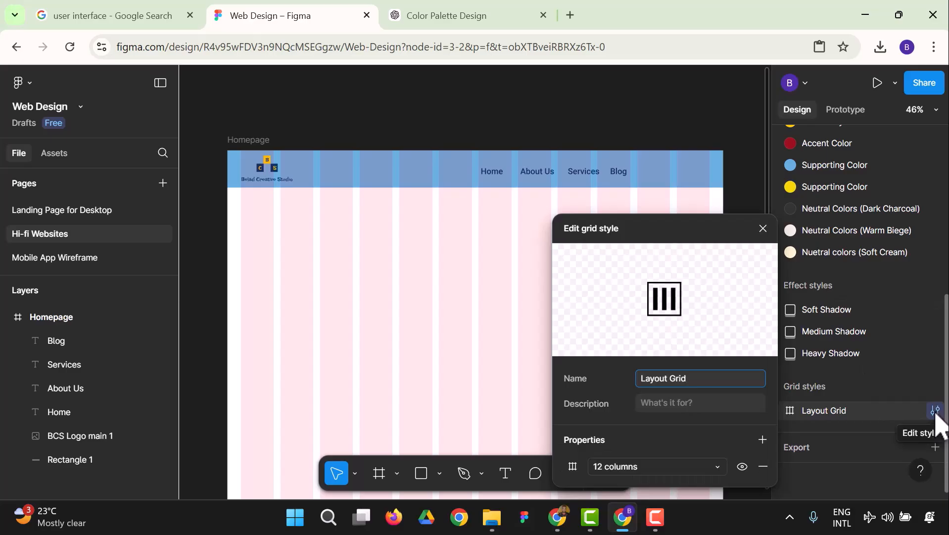
click(743, 466)
click(531, 116)
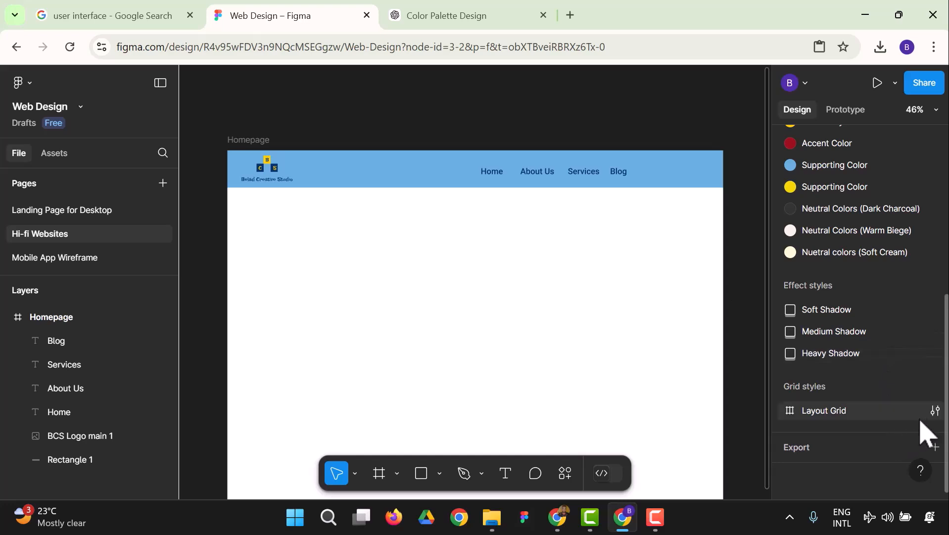
click(935, 410)
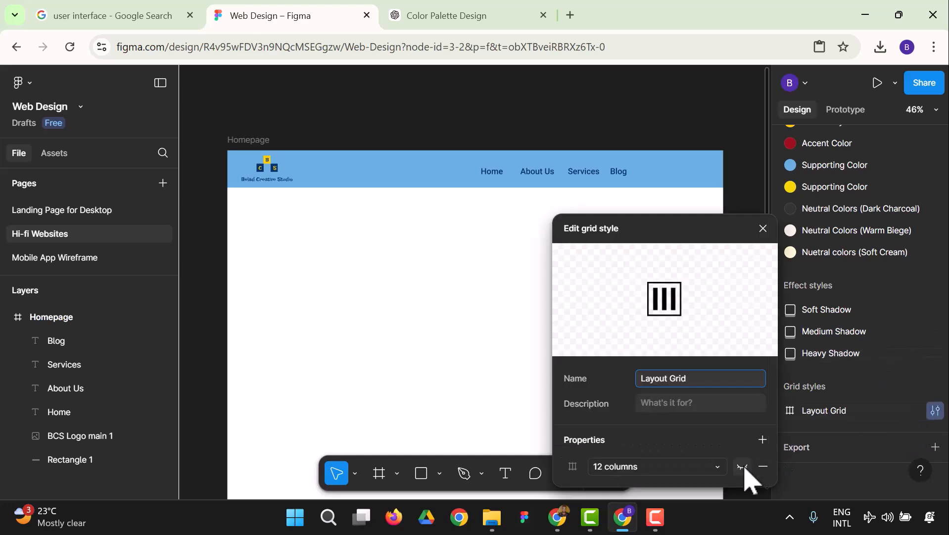
click(742, 466)
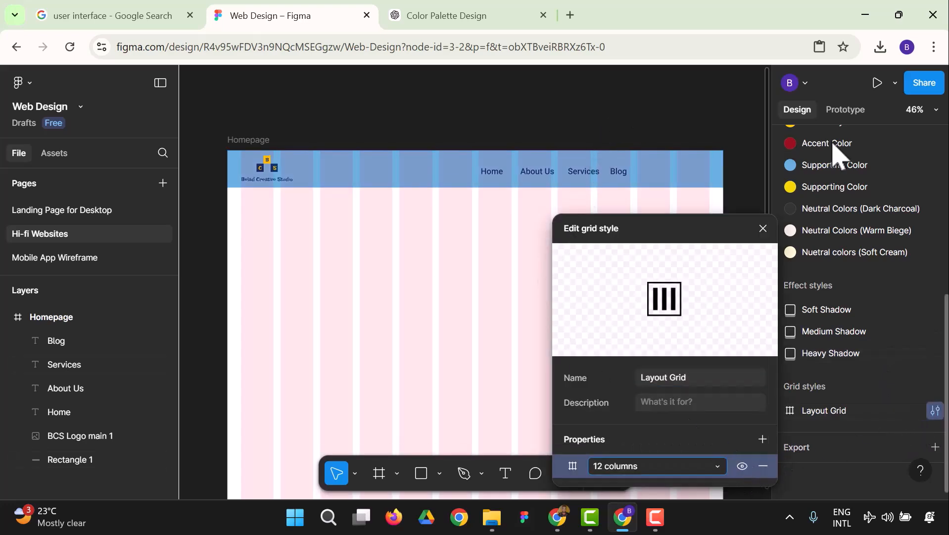
- Set the header logo's width to 120 with proportions locked and move it slightly down within the bar
click(935, 111)
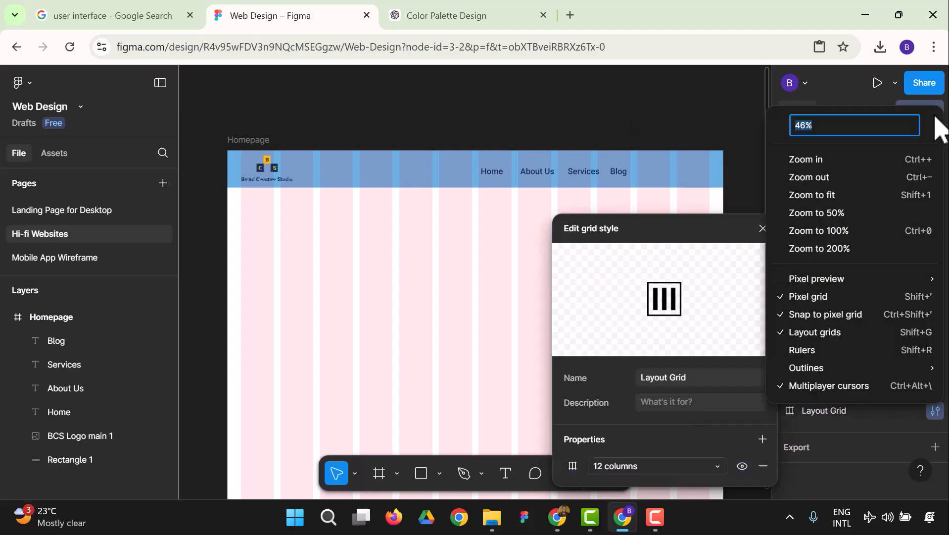
click(847, 231)
scroll(635, 187, up, 5)
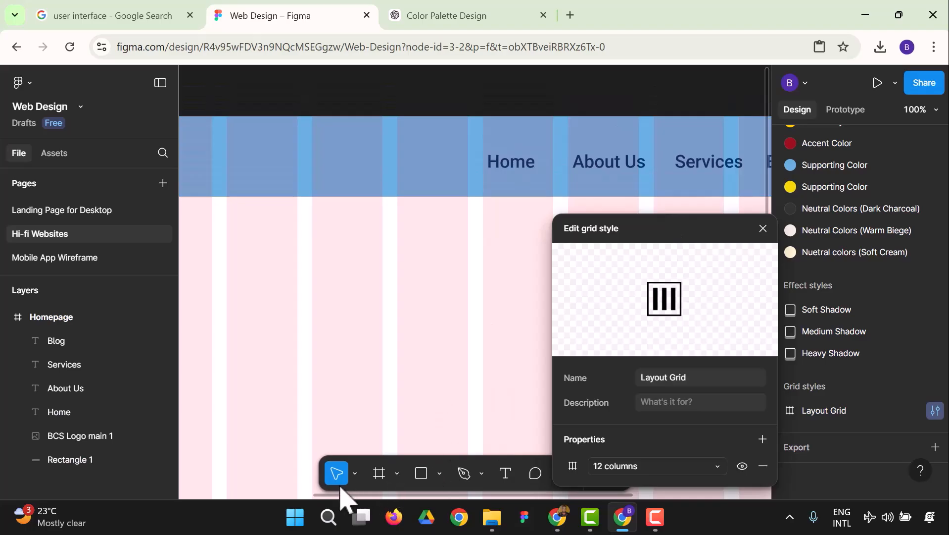
click(352, 476)
click(376, 418)
click(460, 354)
drag(461, 354, 719, 369)
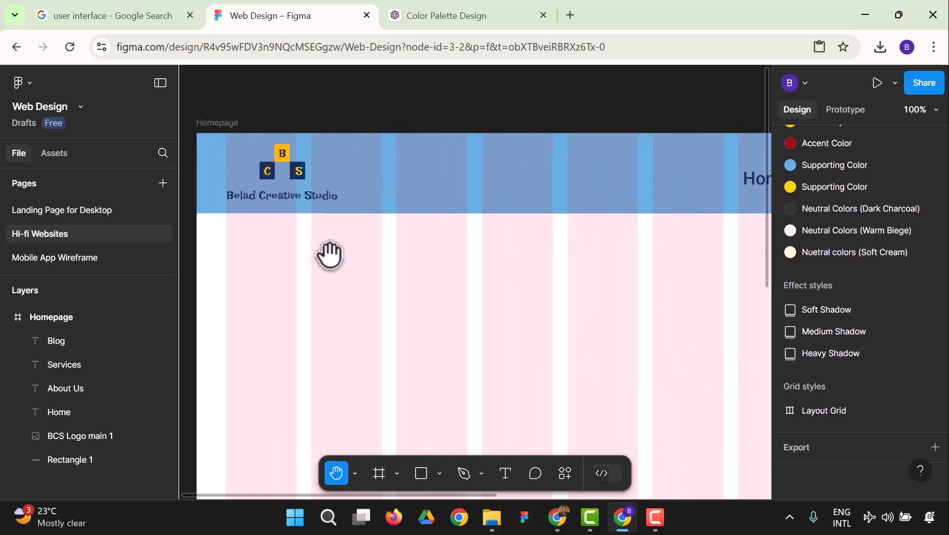
click(354, 473)
click(360, 401)
click(295, 187)
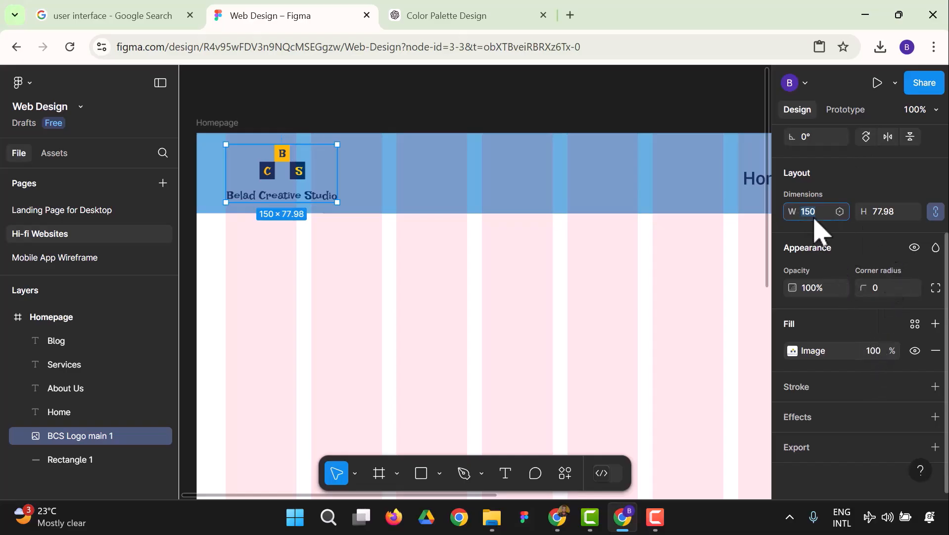
key(Return)
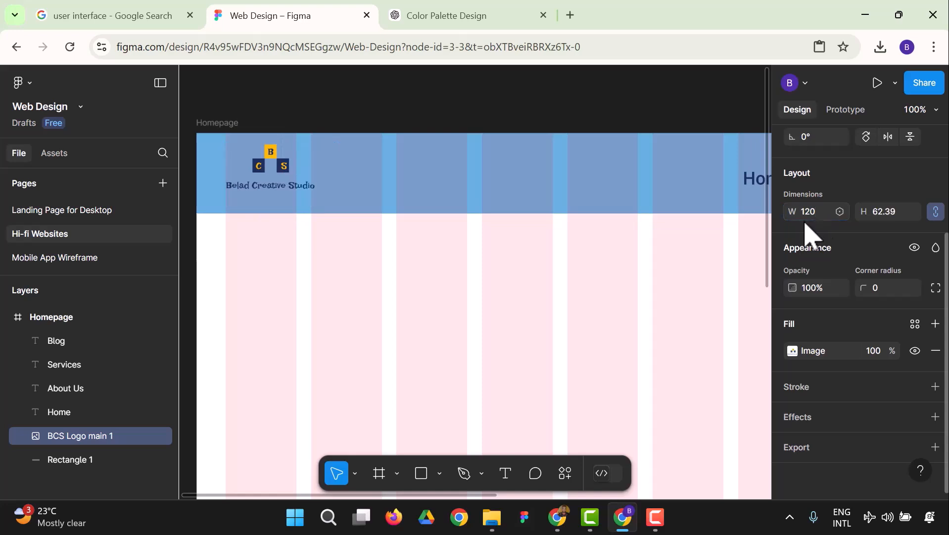
drag(271, 169, 272, 176)
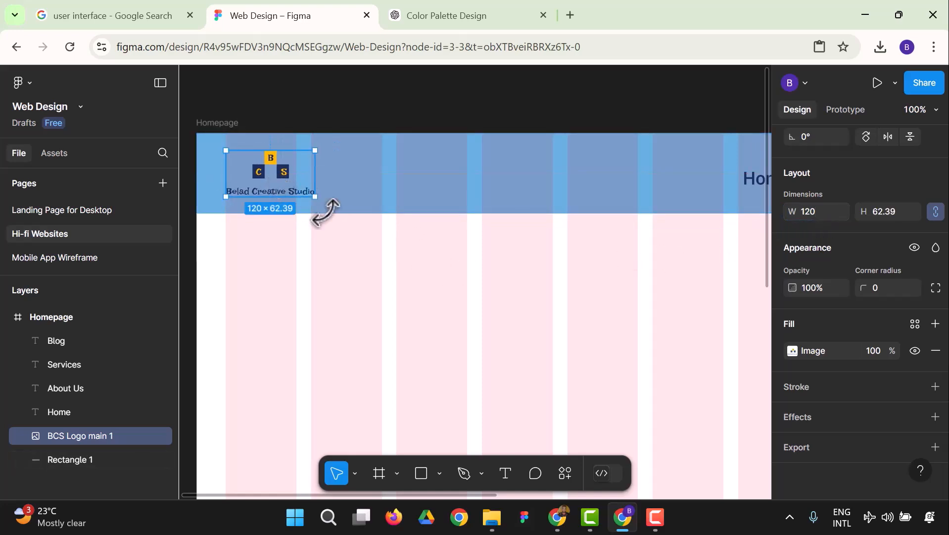
- Reduce the header bar rectangle's height to 91
click(430, 228)
click(434, 212)
drag(479, 213, 479, 201)
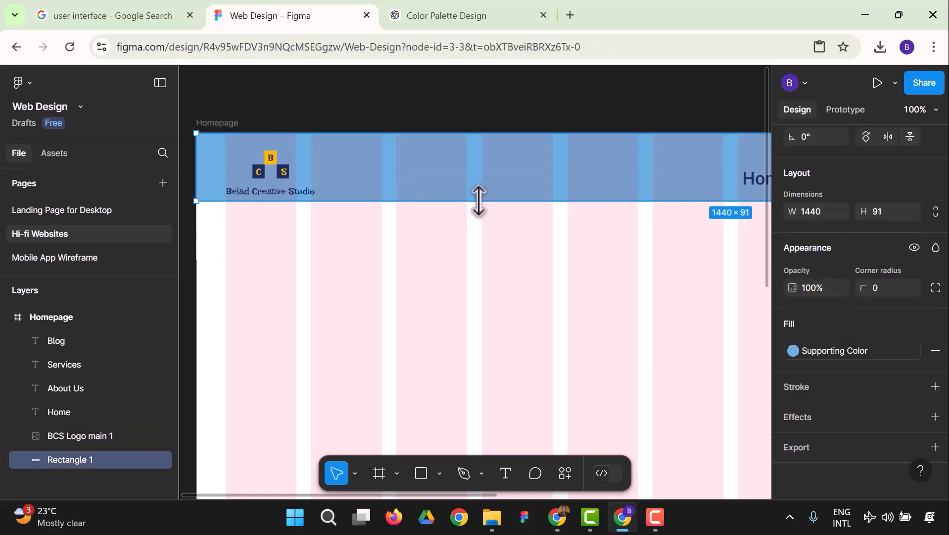
scroll(653, 337, up, 2)
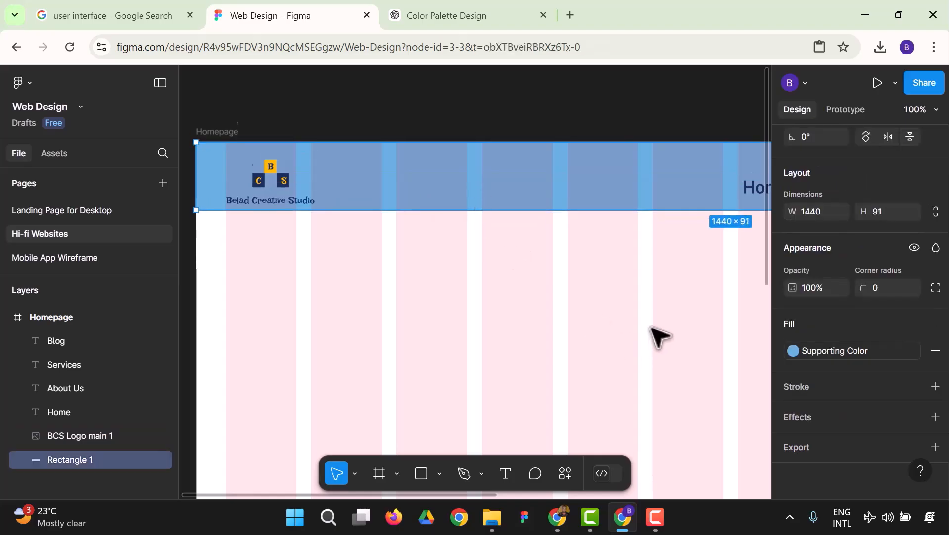
- Try the left, horizontal-centre and vertical-centre alignments on the logo
click(297, 203)
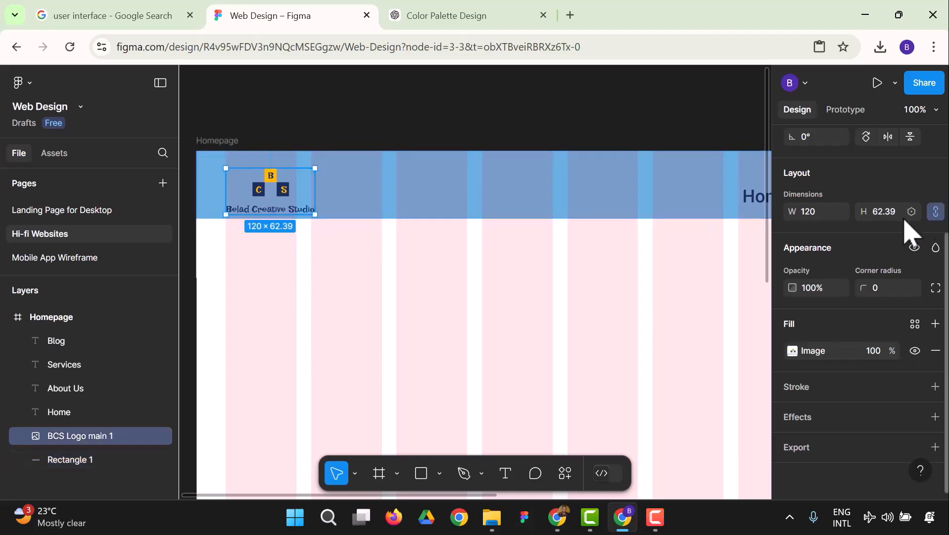
scroll(868, 366, up, 5)
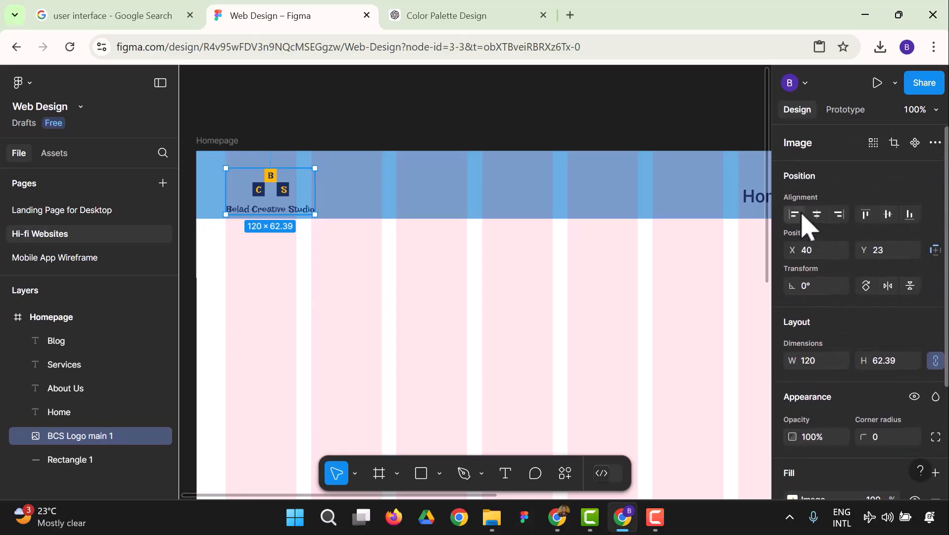
click(794, 216)
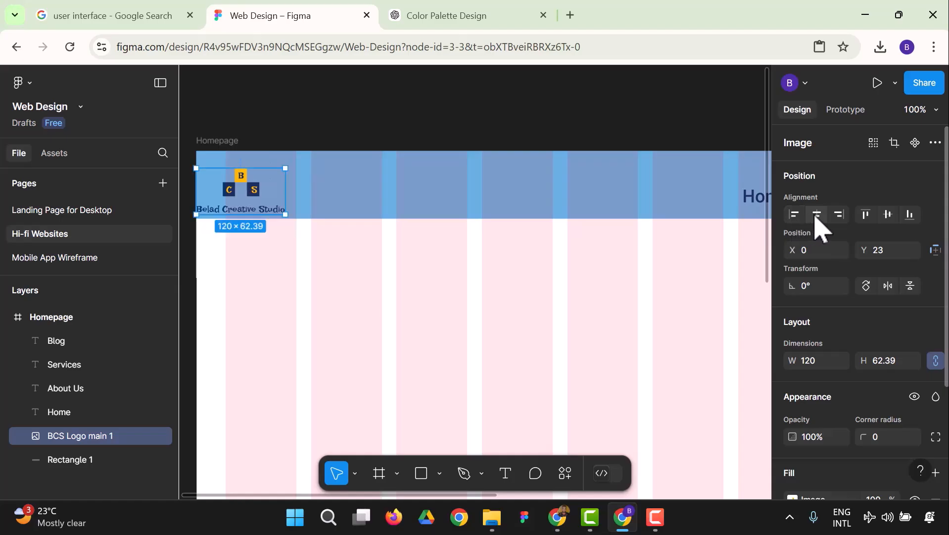
click(816, 216)
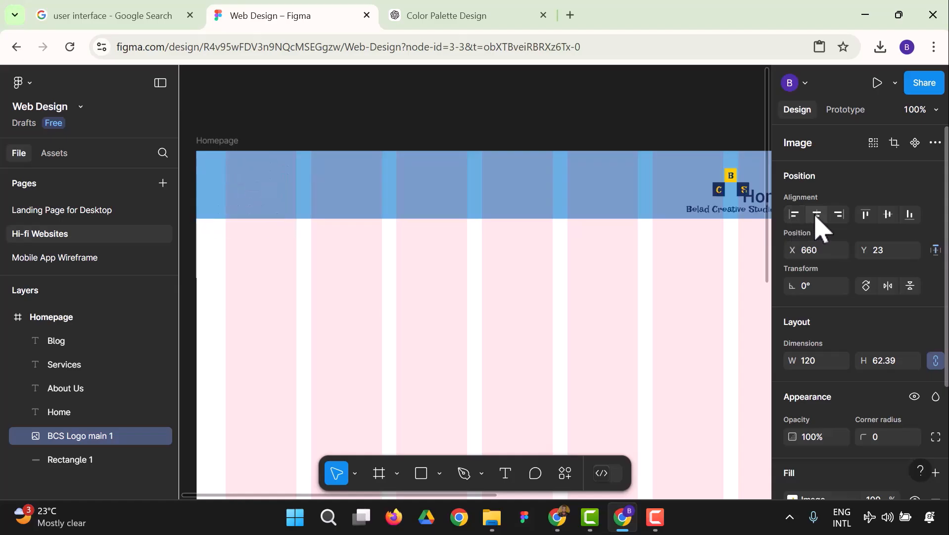
click(798, 216)
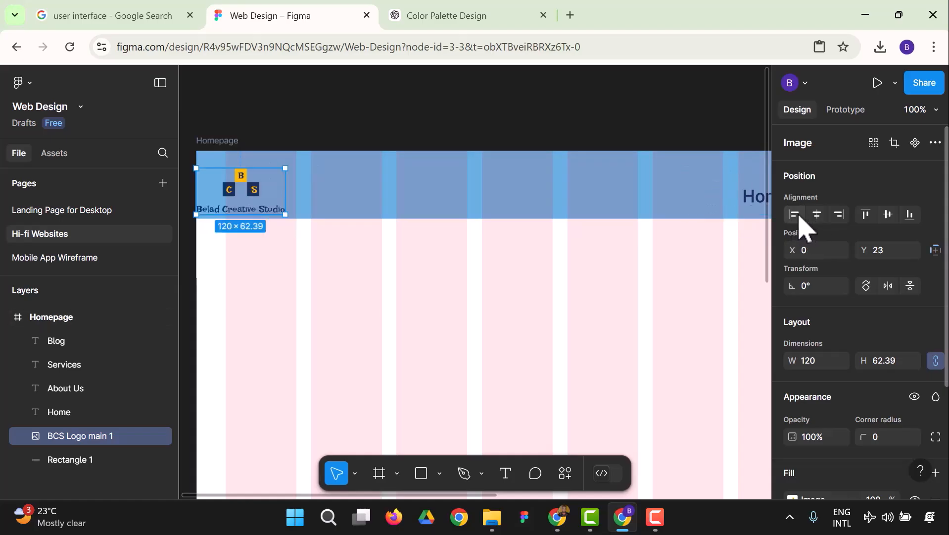
click(888, 227)
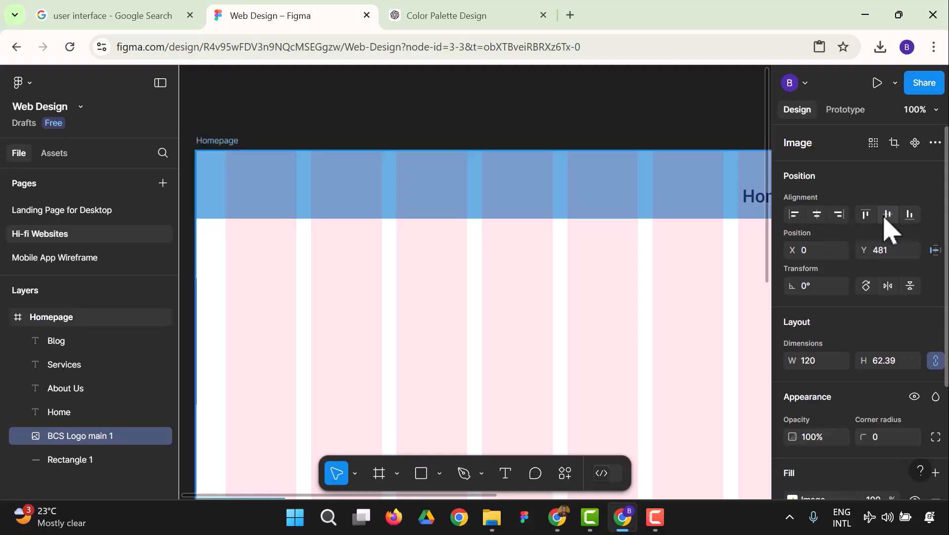
click(887, 214)
click(534, 285)
- Move the logo to X 40, Y 16 so it starts at the first grid column in the header bar
drag(218, 205, 250, 201)
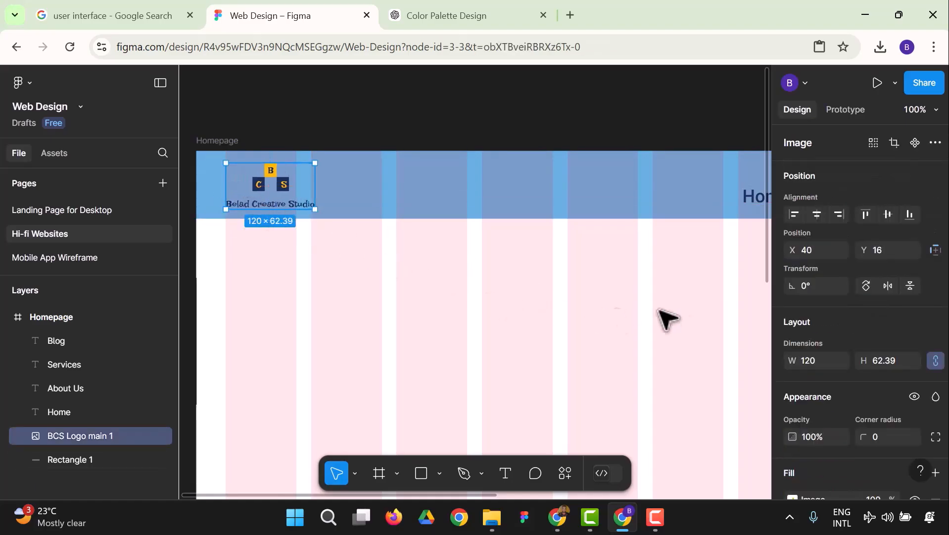
- Move "Home", "About Us", "Services" and "Blog" up to Y 39 in the header bar, shifting "Services" and "Blog" slightly left
drag(430, 495, 534, 496)
drag(610, 198, 613, 188)
drag(699, 204, 699, 197)
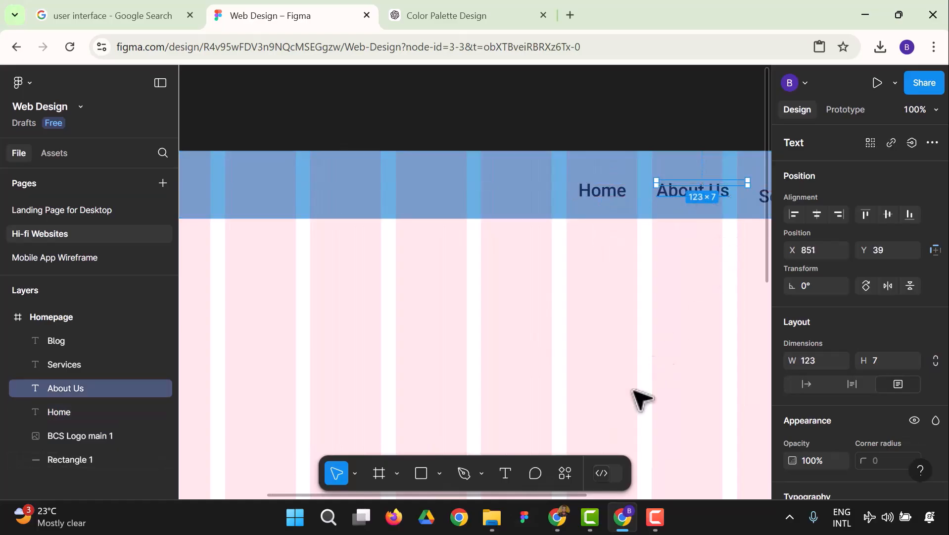
mouse_move(558, 513)
drag(565, 495, 660, 507)
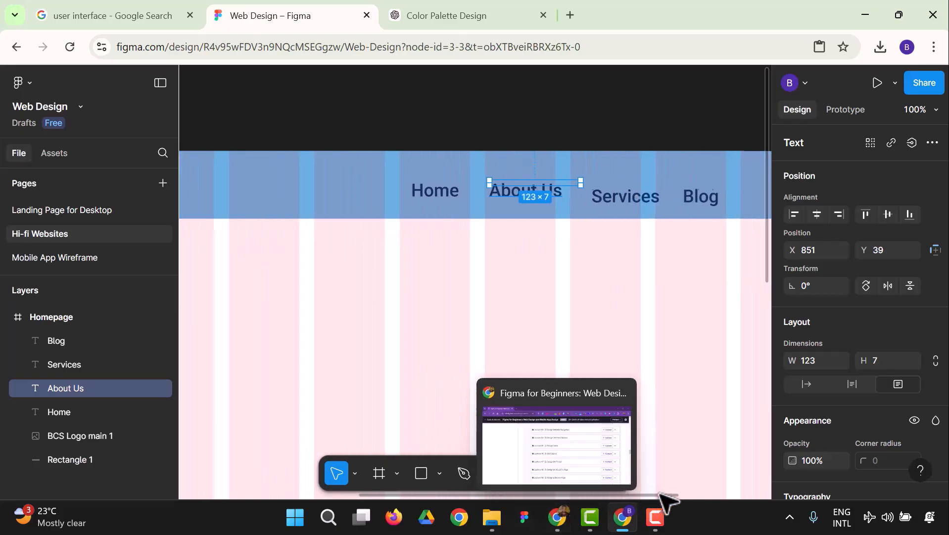
drag(620, 198, 608, 191)
drag(689, 201, 686, 195)
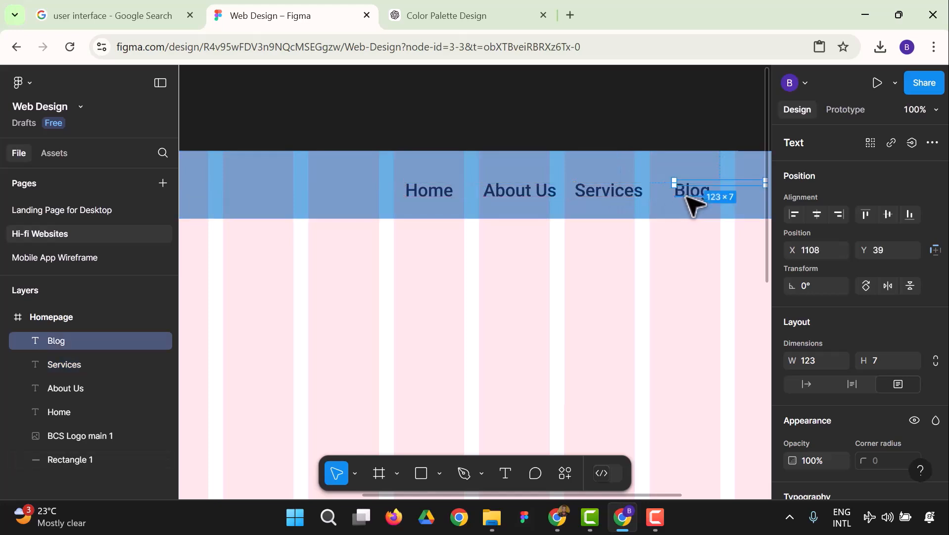
- Tidy up the four navigation items "Home", "About Us", "Services" and "Blog" so their spacing in the header bar is even
shift+click(614, 200)
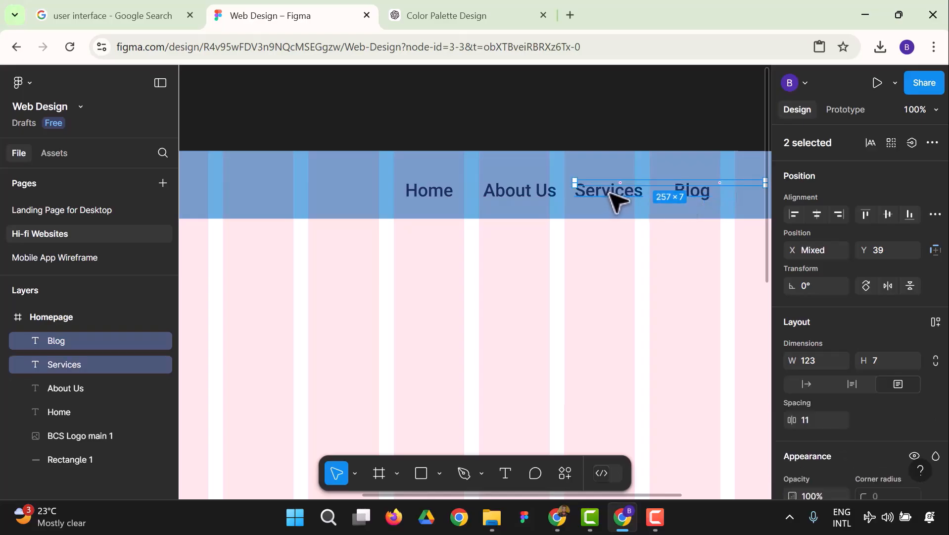
click(621, 261)
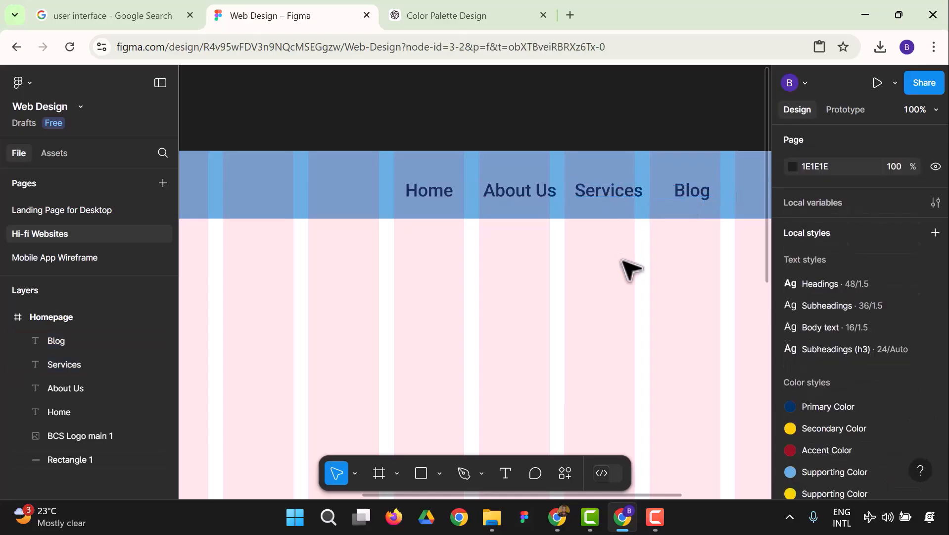
click(695, 195)
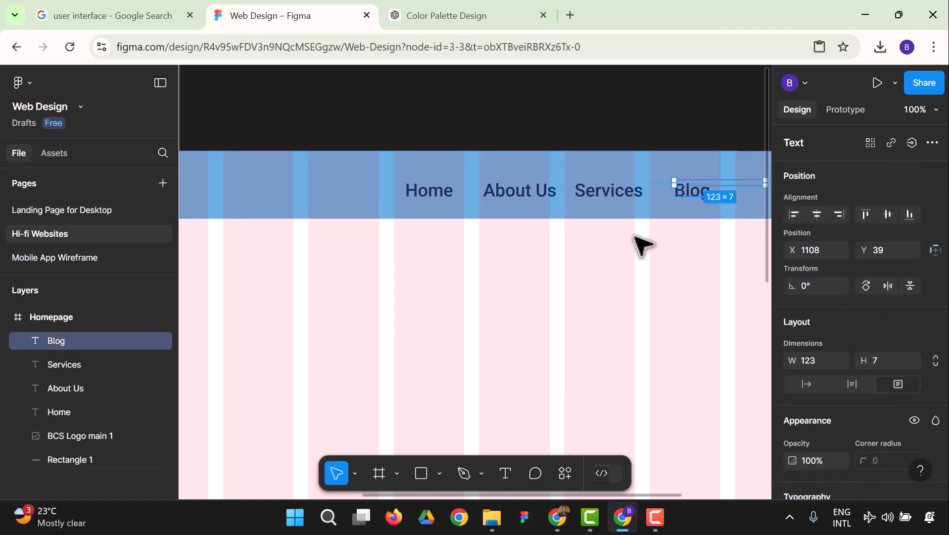
shift+click(614, 198)
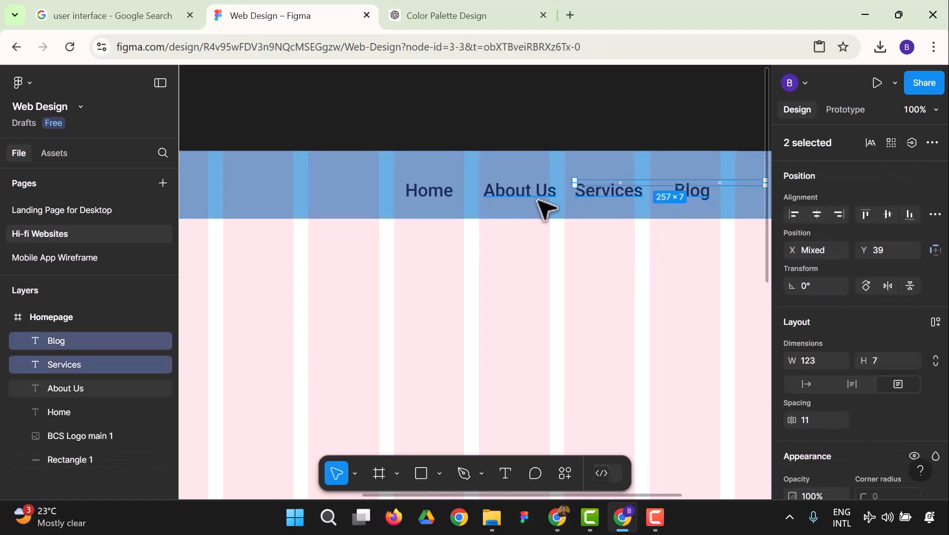
shift+click(535, 202)
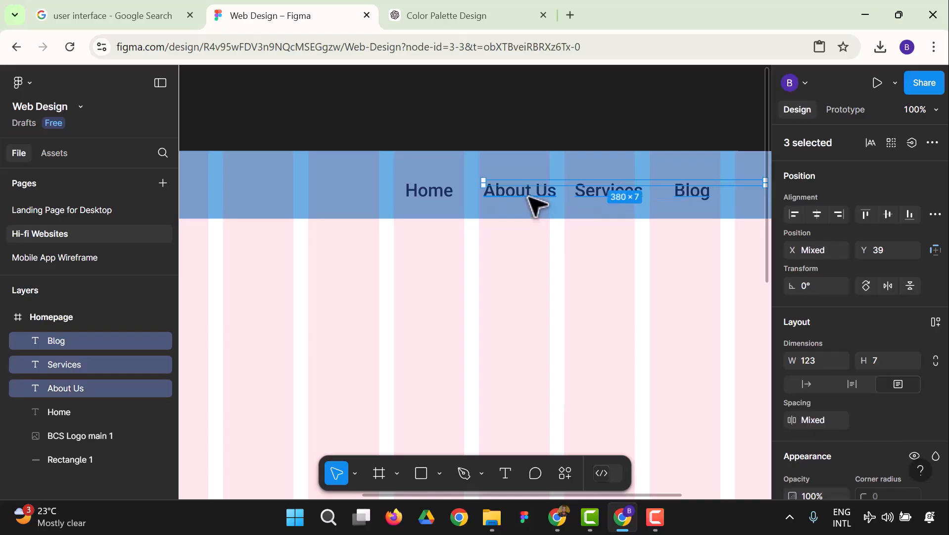
shift+click(435, 198)
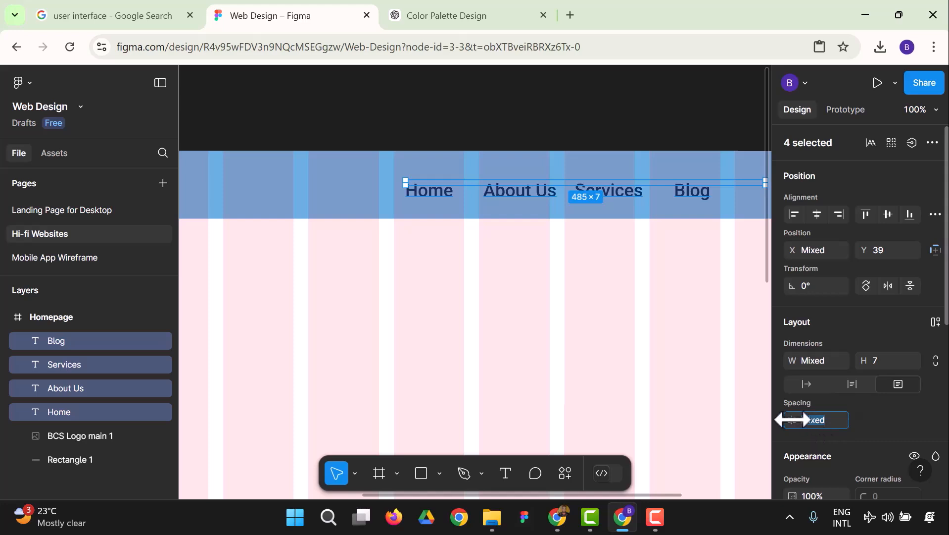
scroll(844, 391, down, 2)
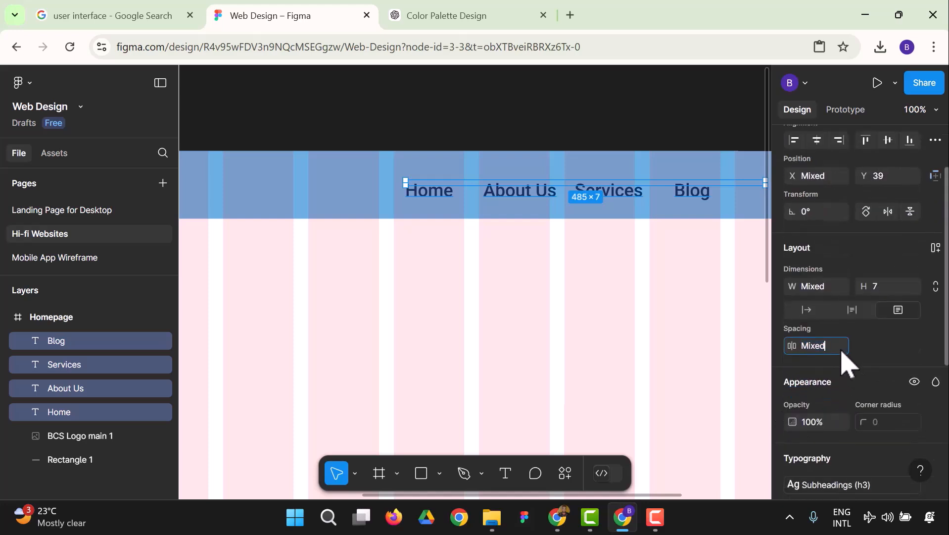
click(810, 349)
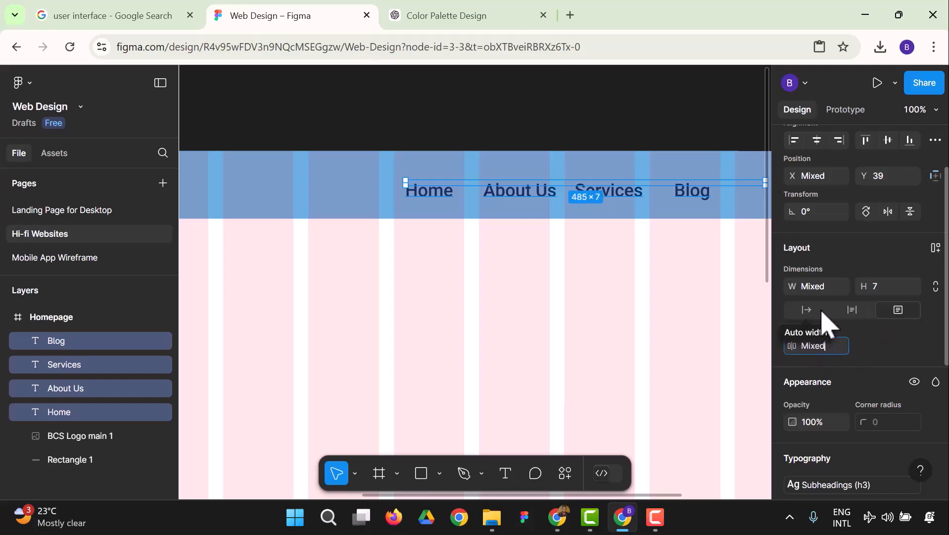
click(889, 312)
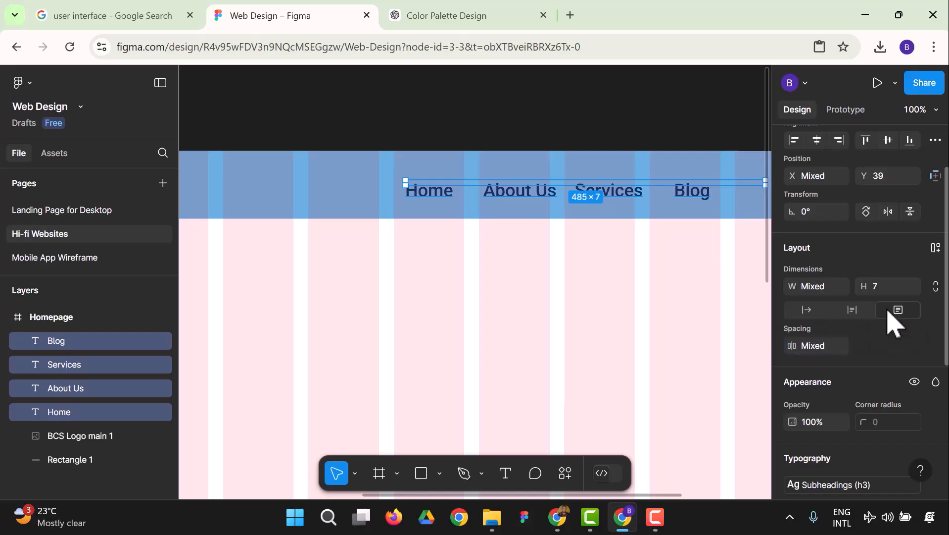
scroll(858, 278, up, 2)
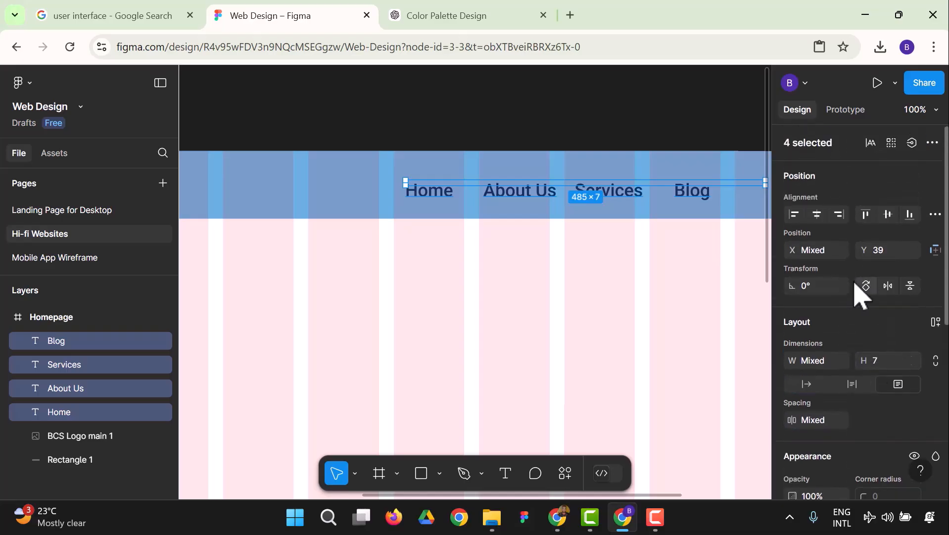
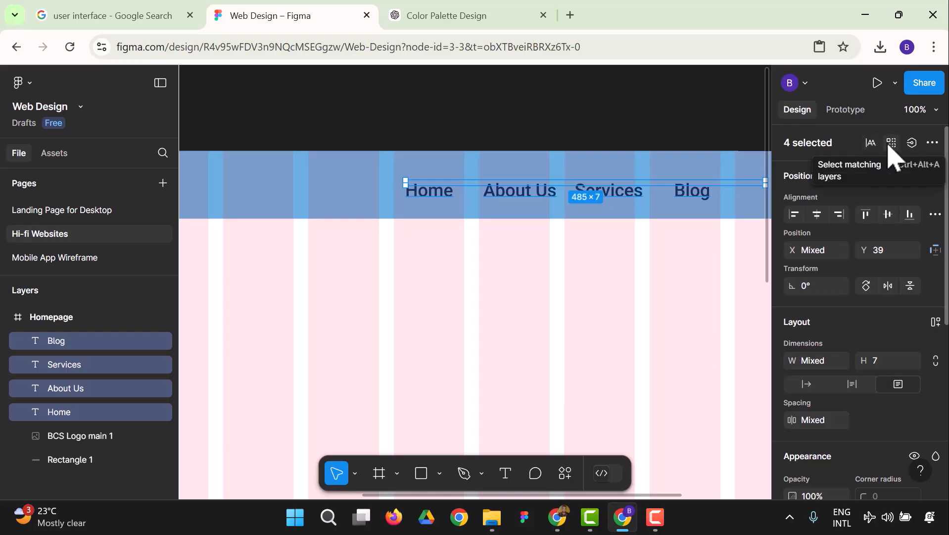
click(932, 145)
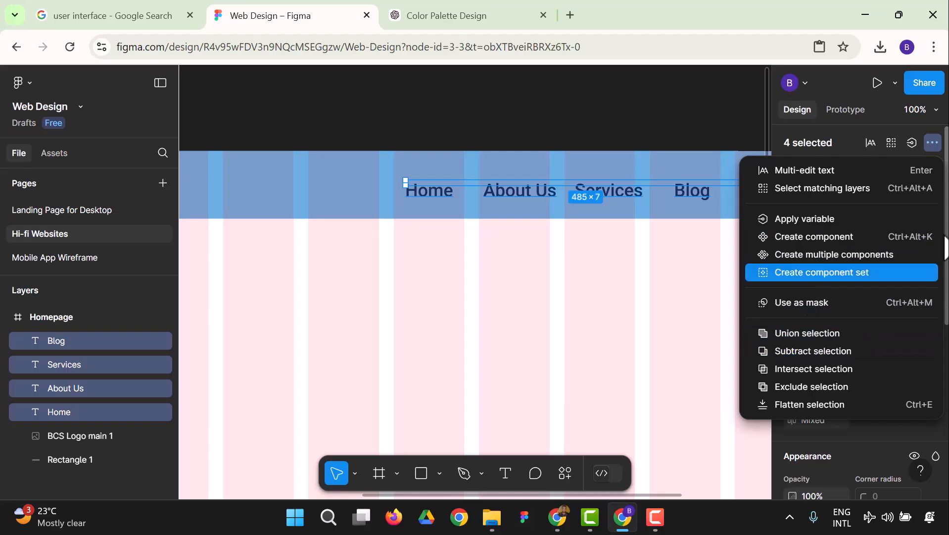
click(933, 145)
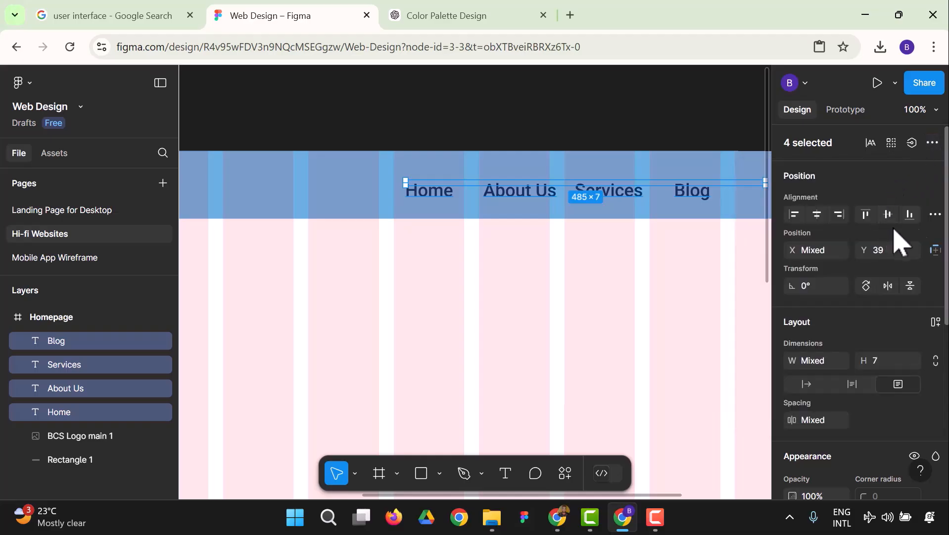
click(936, 215)
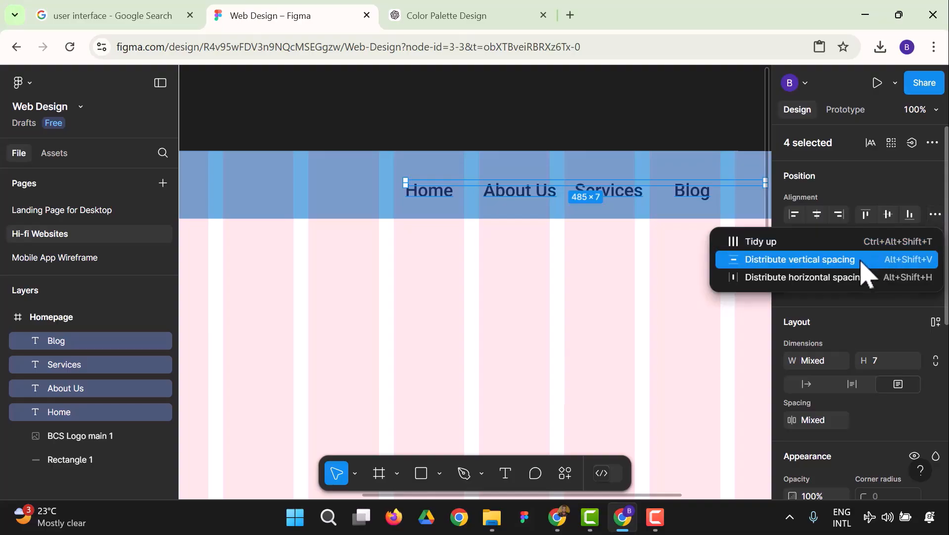
click(869, 242)
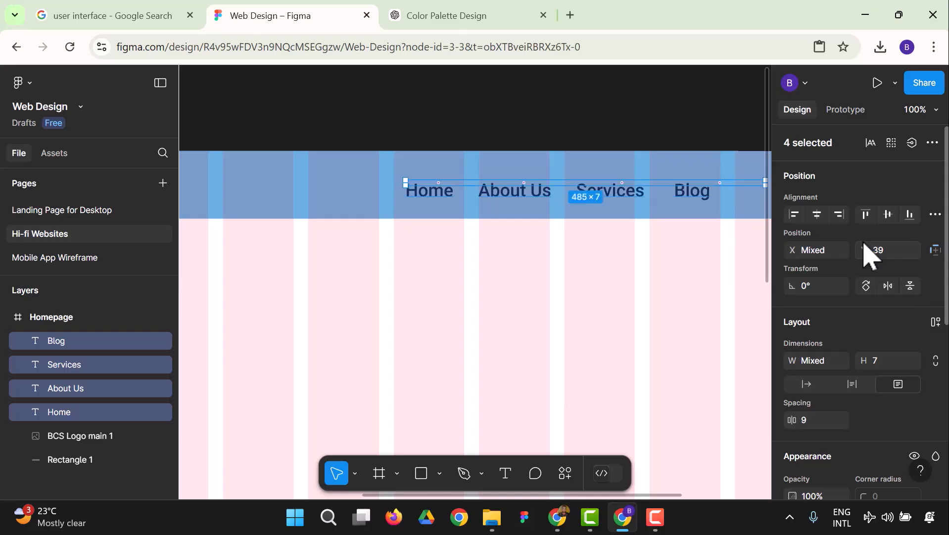
- Distribute the horizontal spacing of the four selected navigation items
click(935, 216)
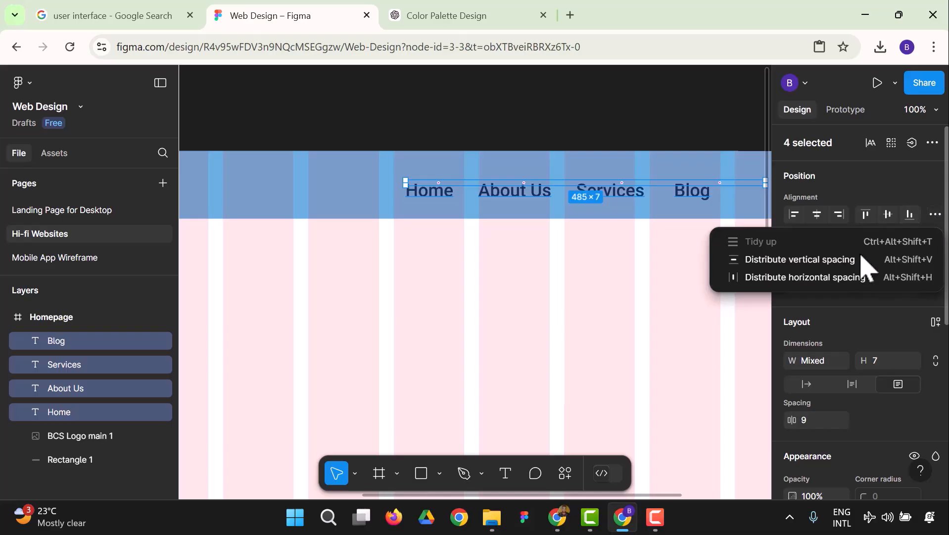
click(832, 278)
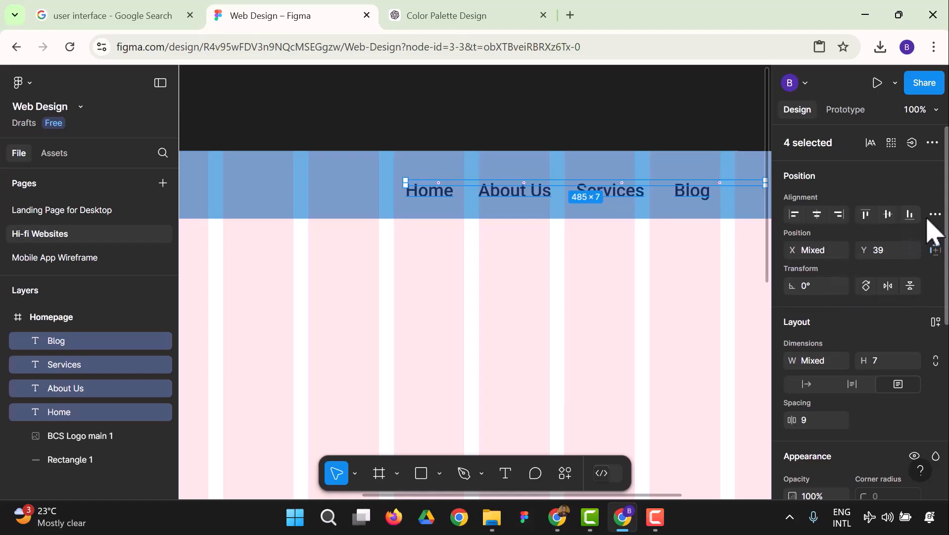
click(696, 312)
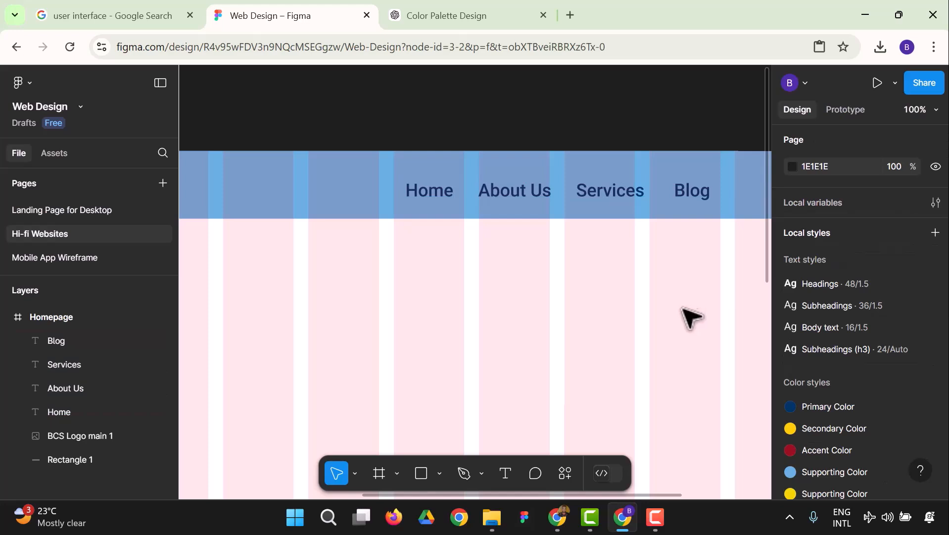
- Hide the 12-column grid in the "Layout Grid" style
scroll(836, 376, down, 5)
click(850, 411)
click(935, 411)
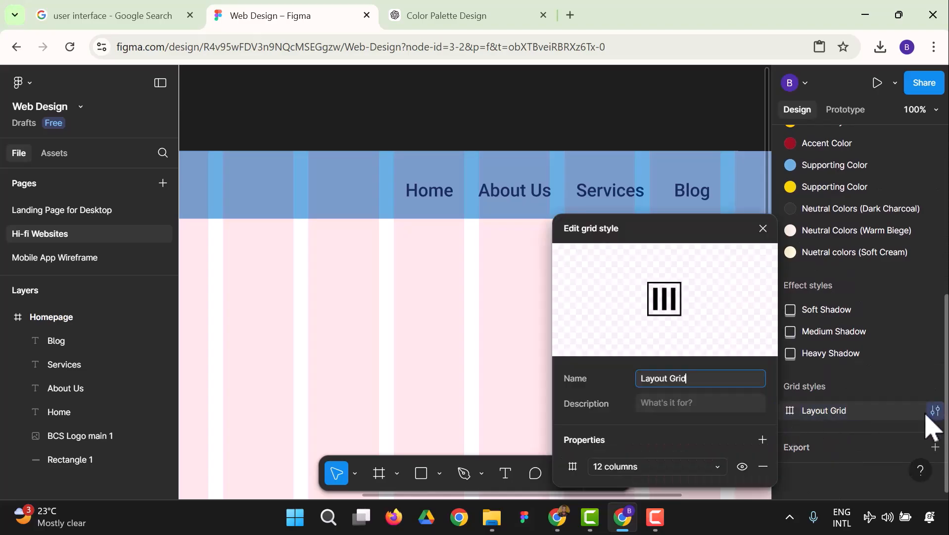
click(742, 466)
click(471, 407)
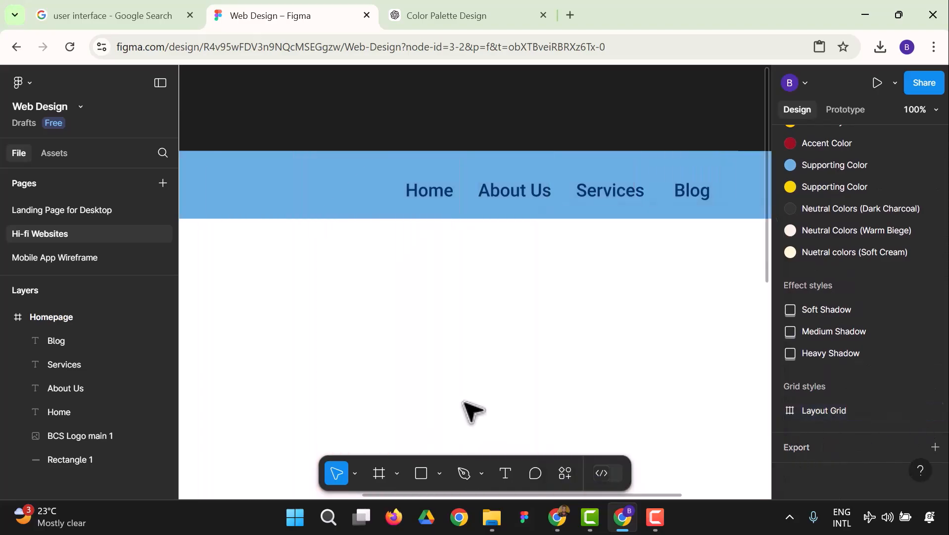
- Move "Home", "About Us", "Services" and "Blog" together to the right in the header bar, keeping their spacing
click(928, 110)
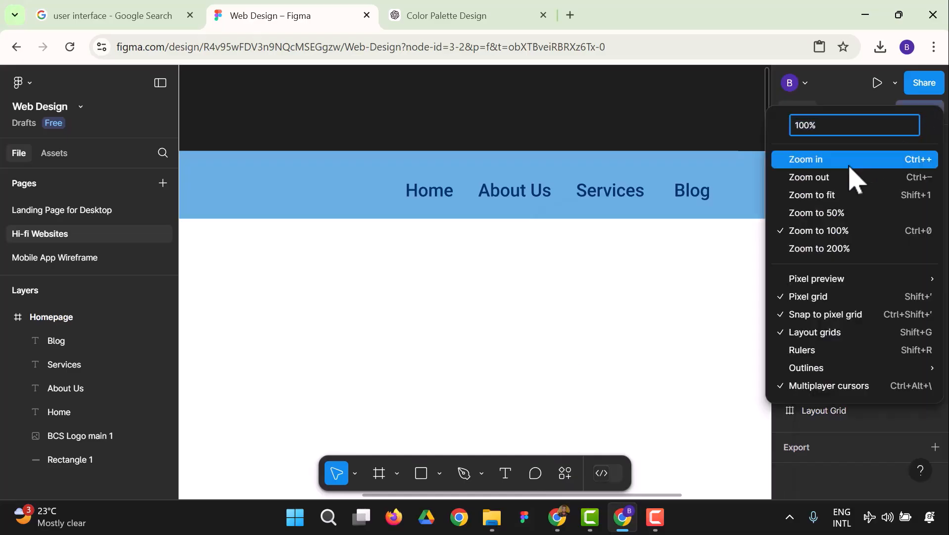
click(831, 196)
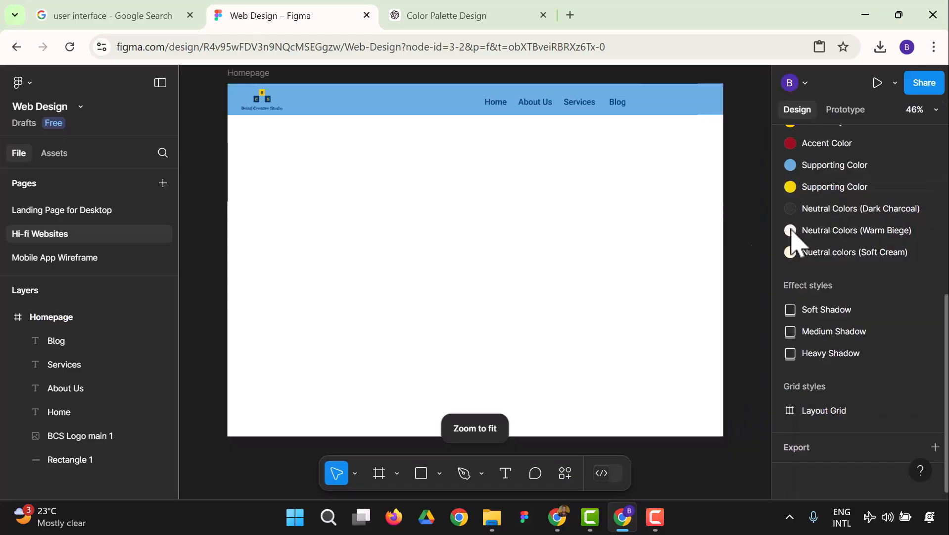
click(498, 105)
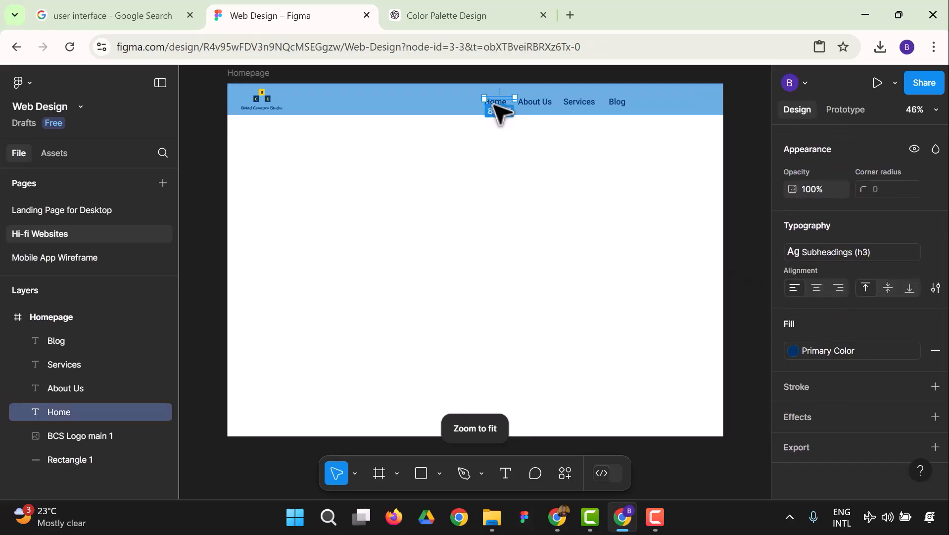
shift+click(535, 104)
shift+click(578, 102)
shift+click(618, 102)
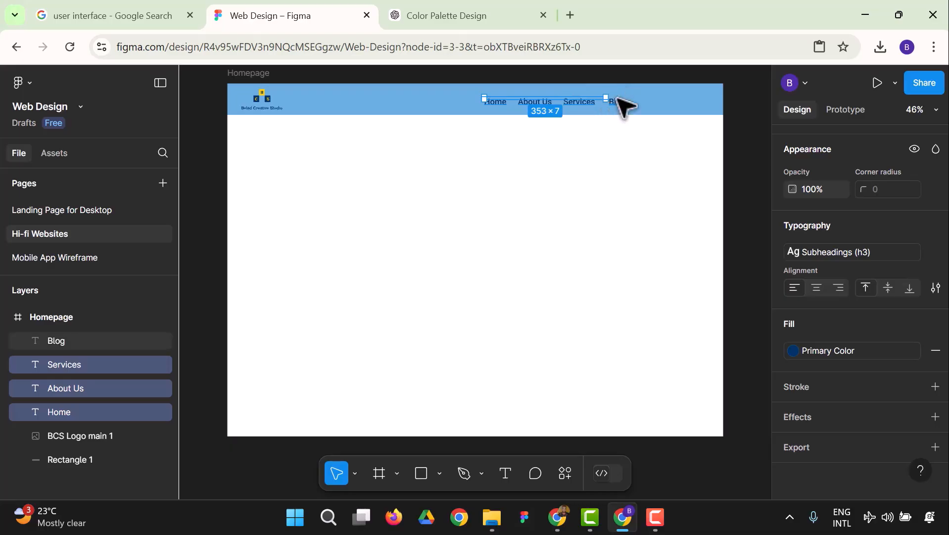
key(Right)
key(Right)
key(shift+Right)
key(shift+Right)
key(shift+Right)
key(shift+Right)
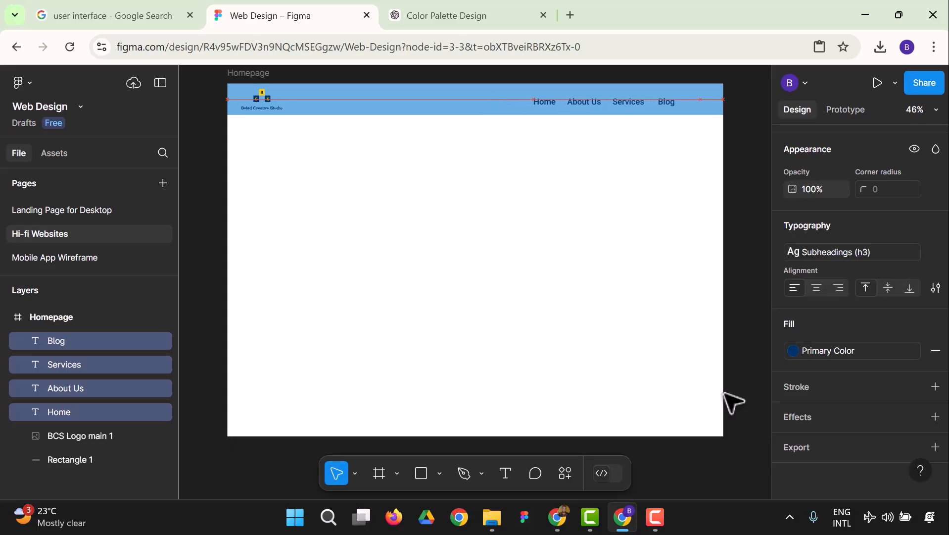
key(shift+Right)
key(shift+Right)
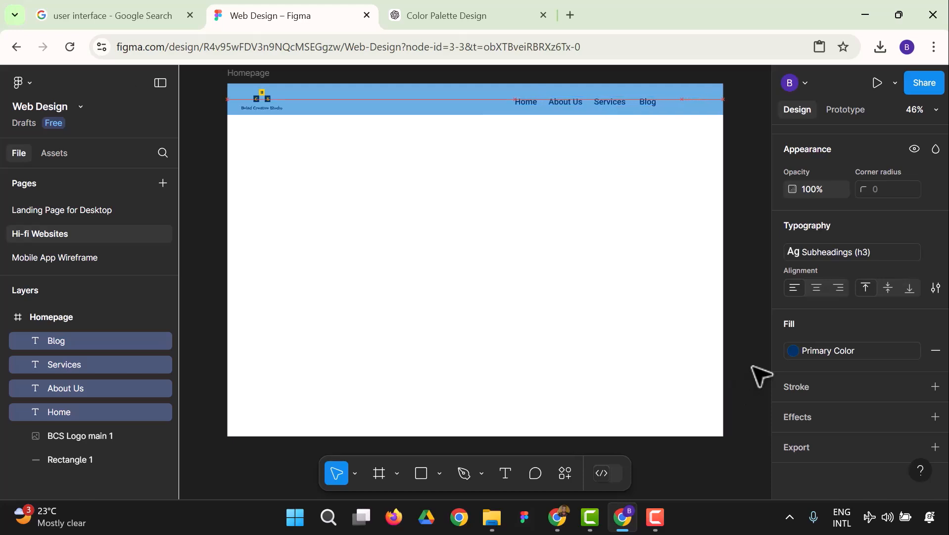
key(Left)
key(Left)
key(Left)
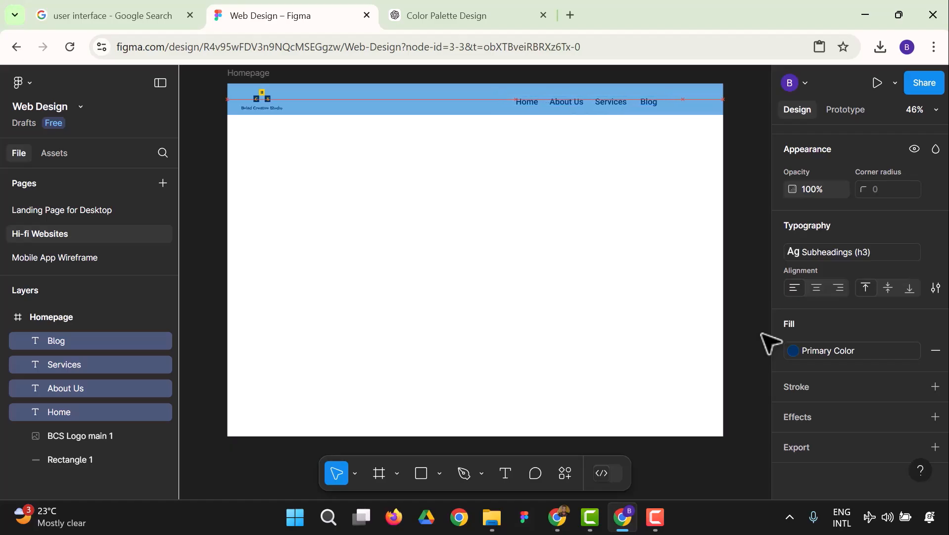
key(shift+Right)
key(shift+Right)
key(shift+Right)
key(shift+Right)
key(shift+Right)
key(shift+Right)
key(shift+Right)
key(shift+Right)
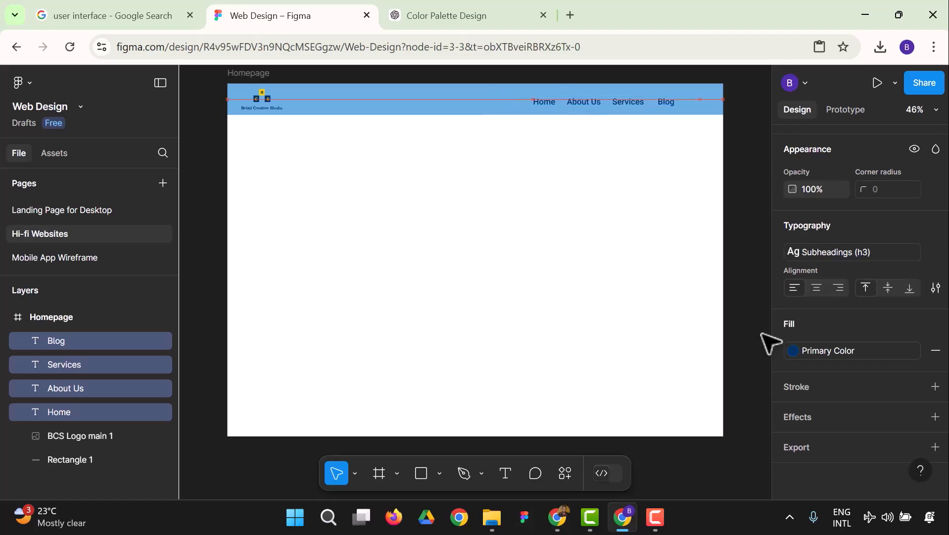
key(shift+Right)
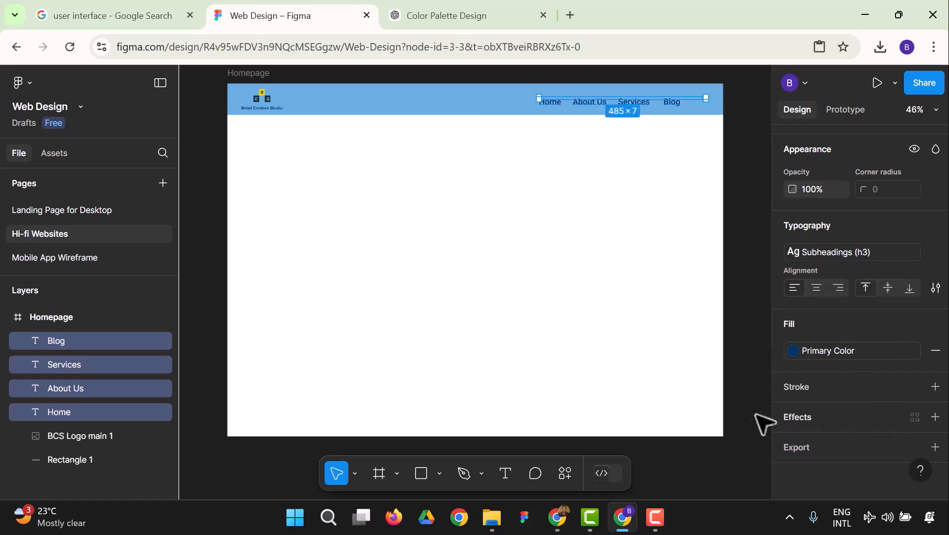
click(698, 382)
- Show the 12-column grid of the "Layout Grid" style again
mouse_move(900, 416)
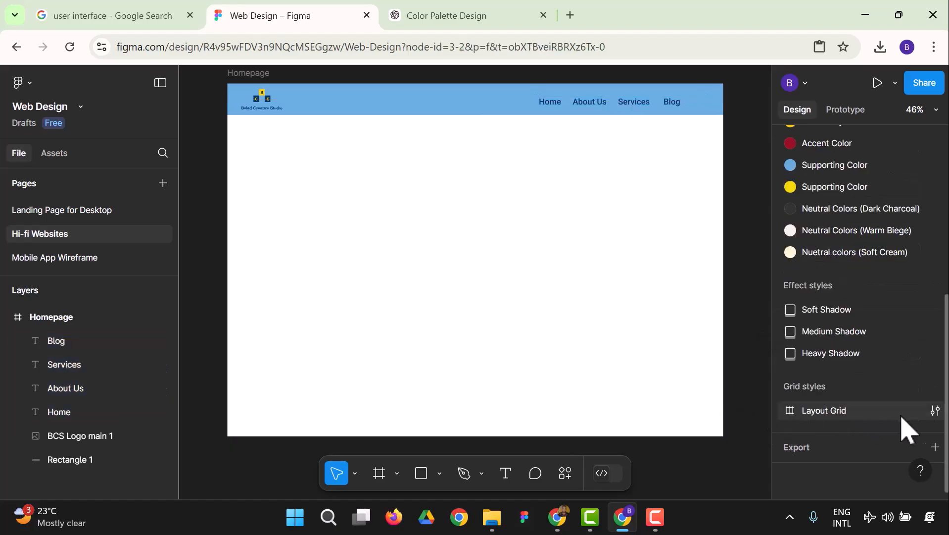
click(934, 410)
click(743, 466)
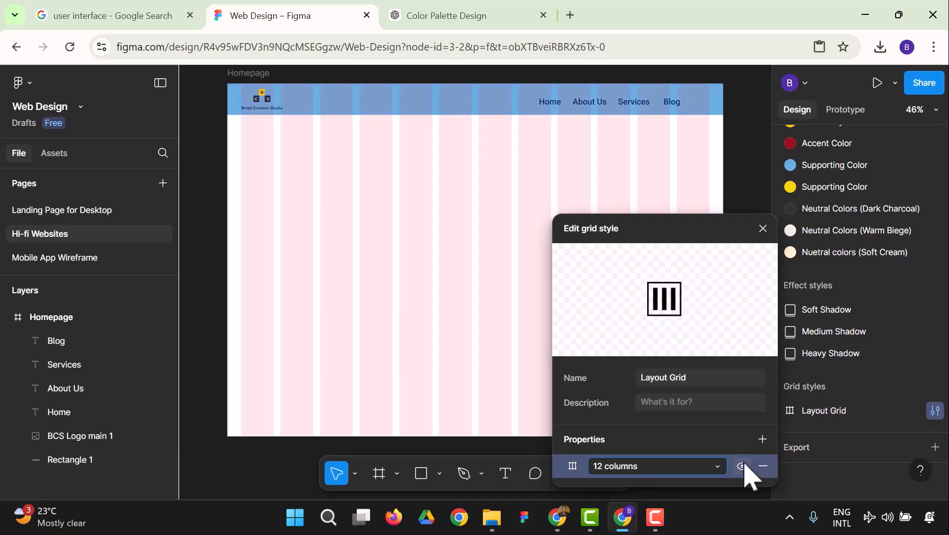
click(583, 185)
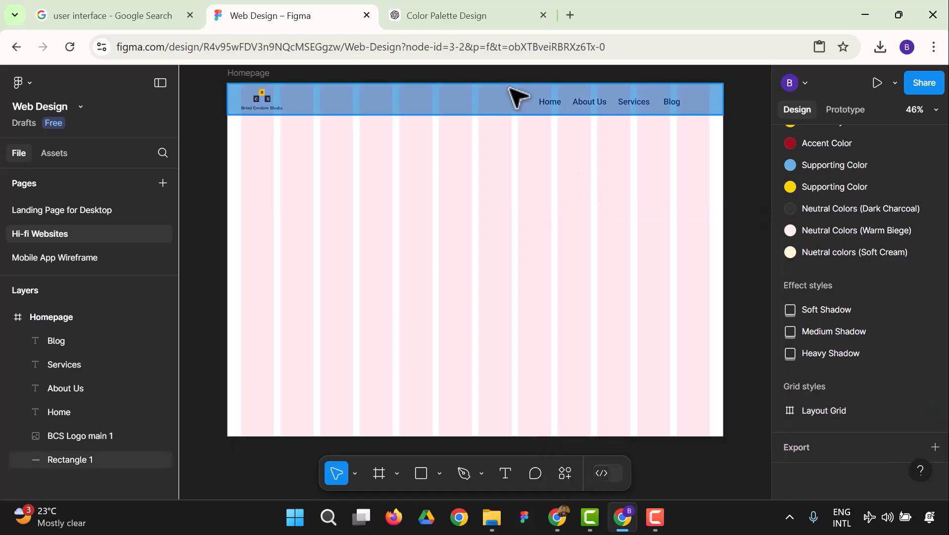
- Shift all four navigation items further right so that the "Blog" text ends near the right edge of the last grid column
click(548, 104)
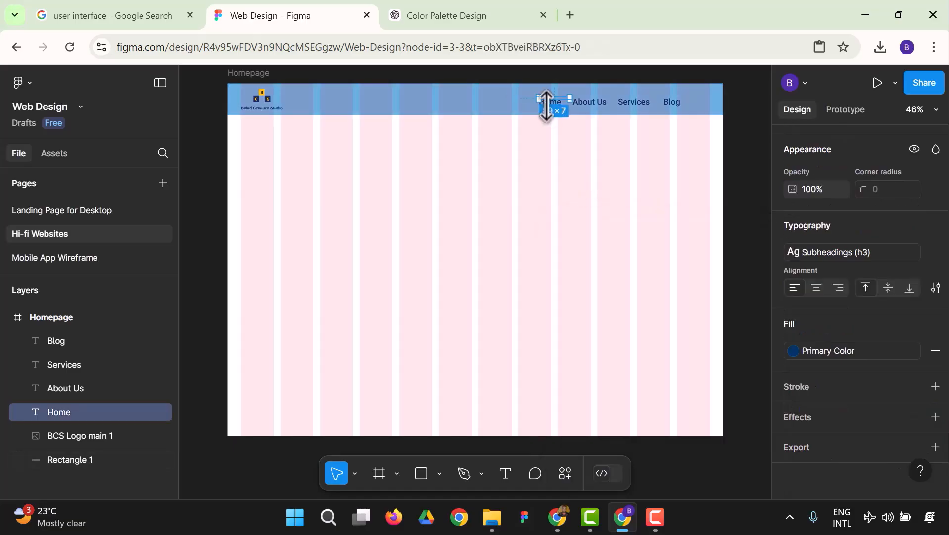
shift+click(592, 103)
shift+click(635, 102)
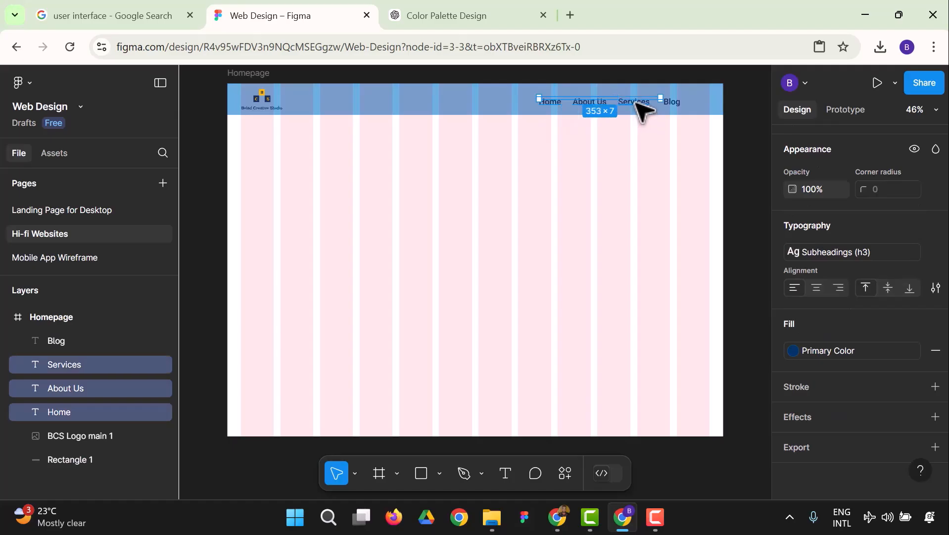
shift+click(674, 103)
key(Right)
key(Right)
key(Right)
key(Right)
key(Right)
key(Right)
key(Right)
key(Right)
key(Right)
key(Right)
key(Right)
key(Right)
key(Right)
key(Right)
key(Right)
key(Right)
key(Right)
key(Right)
key(Right)
key(Right)
key(Right)
key(Right)
key(Right)
key(Right)
key(Right)
key(Right)
key(Right)
key(Right)
key(Right)
key(Right)
key(Right)
key(Right)
key(Right)
key(Right)
key(Right)
key(Right)
key(Right)
key(Right)
key(Right)
key(Right)
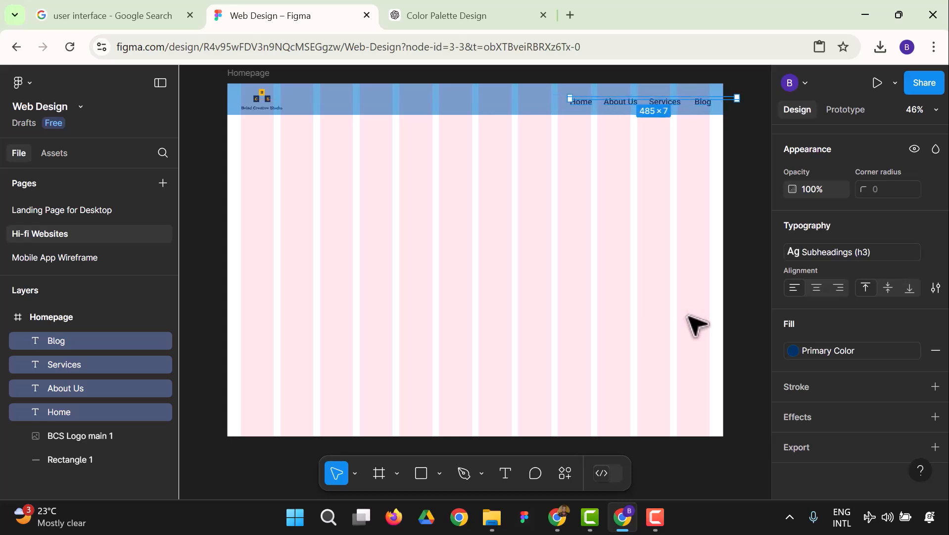
- Hide the 12-column grid in the "Layout Grid" style
click(757, 318)
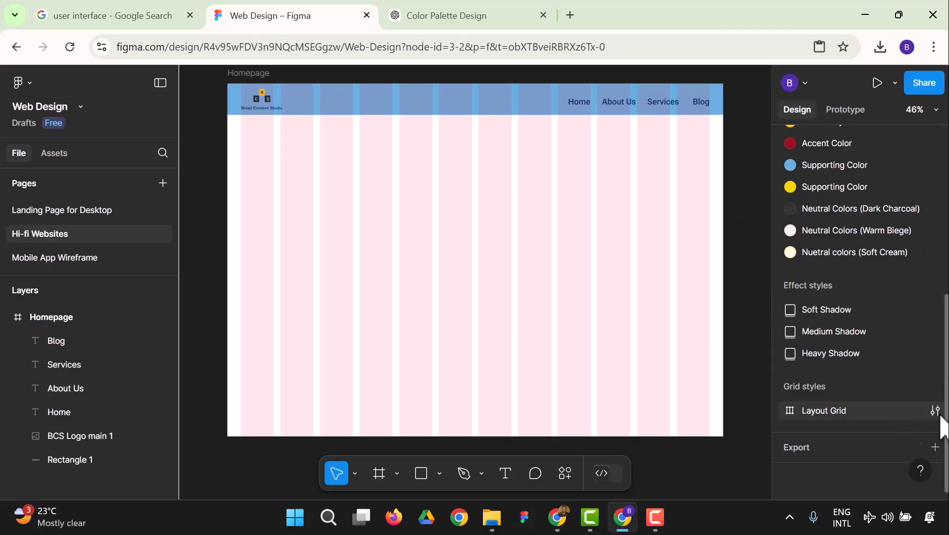
click(935, 409)
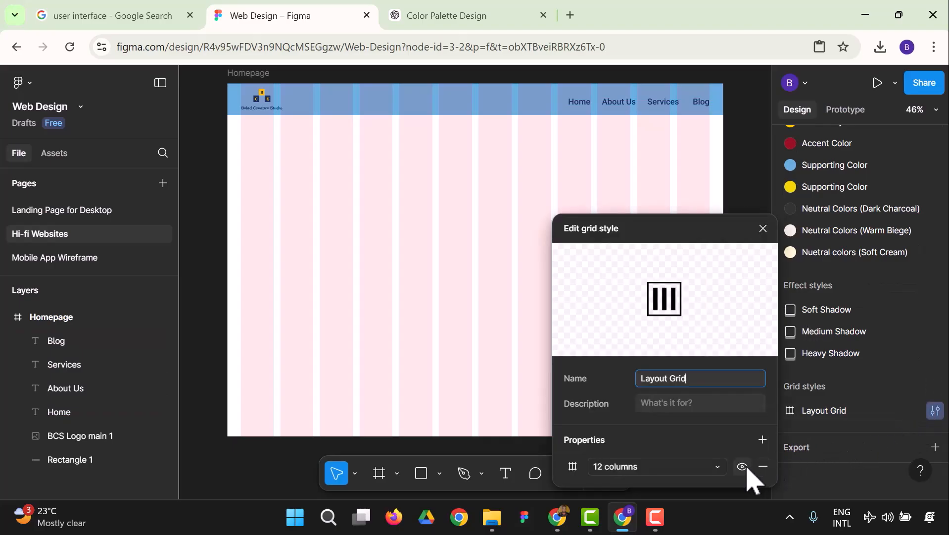
click(763, 466)
click(754, 191)
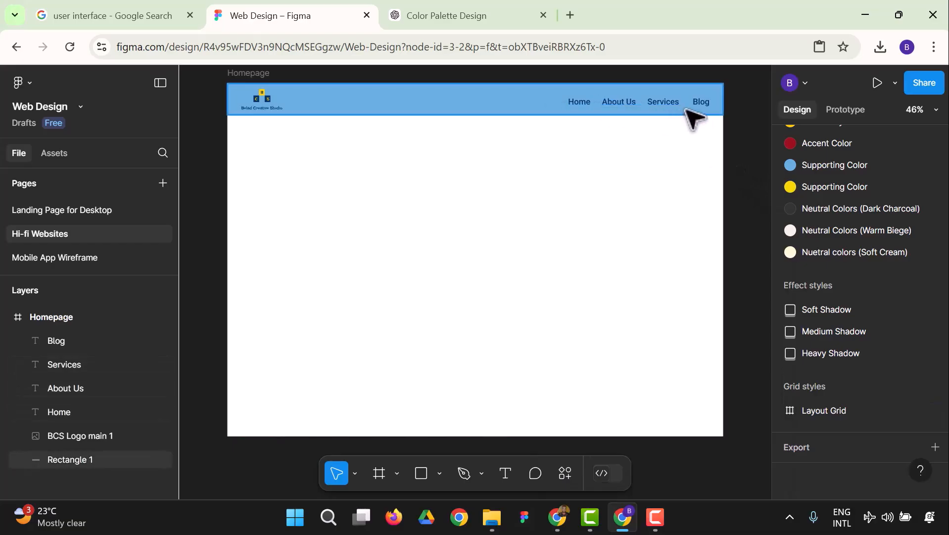
- Nudge the "Services" and "Blog" texts slightly left in the header bar to tighten the navigation spacing
click(702, 103)
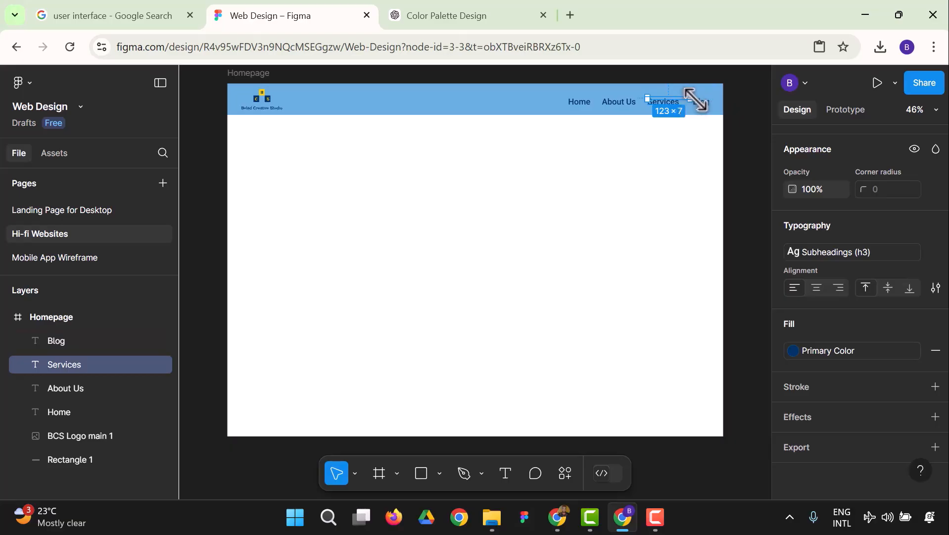
click(739, 124)
click(678, 100)
click(933, 109)
click(850, 214)
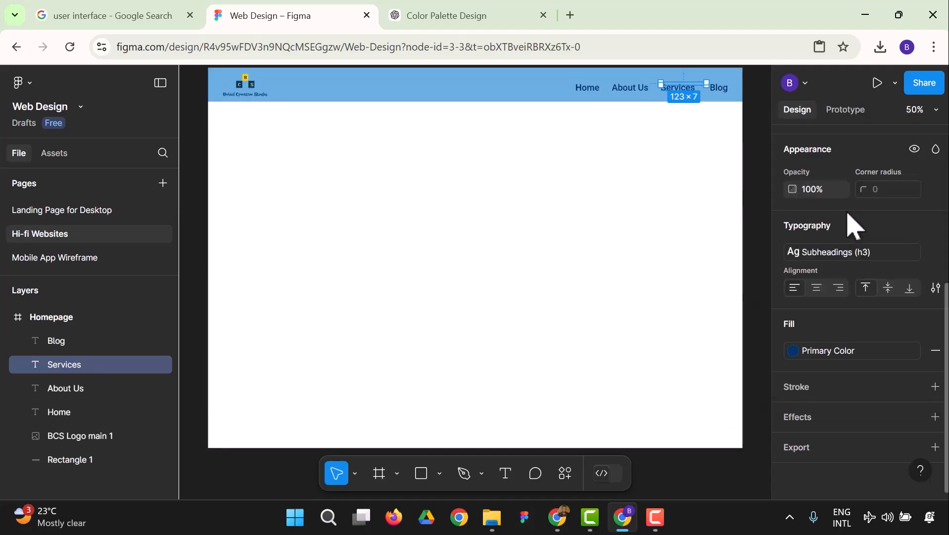
click(693, 114)
click(686, 101)
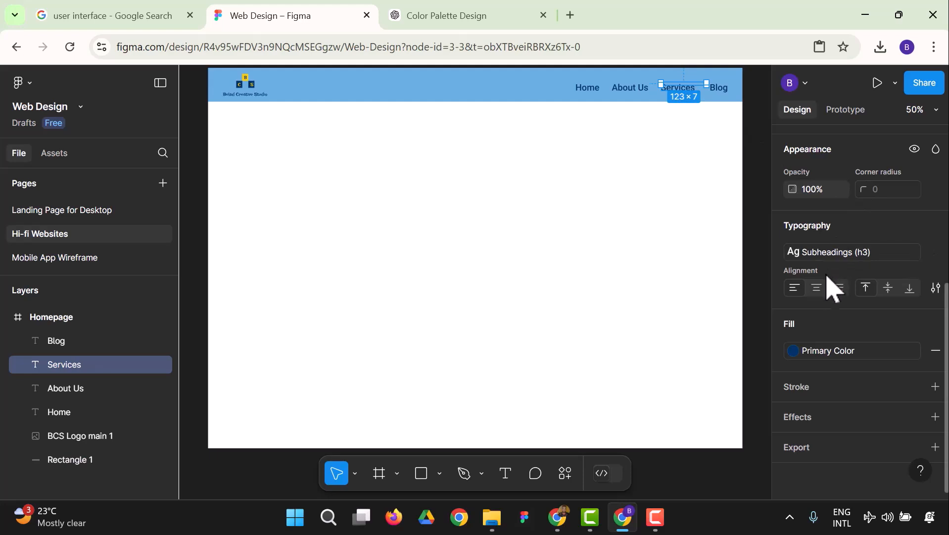
click(684, 259)
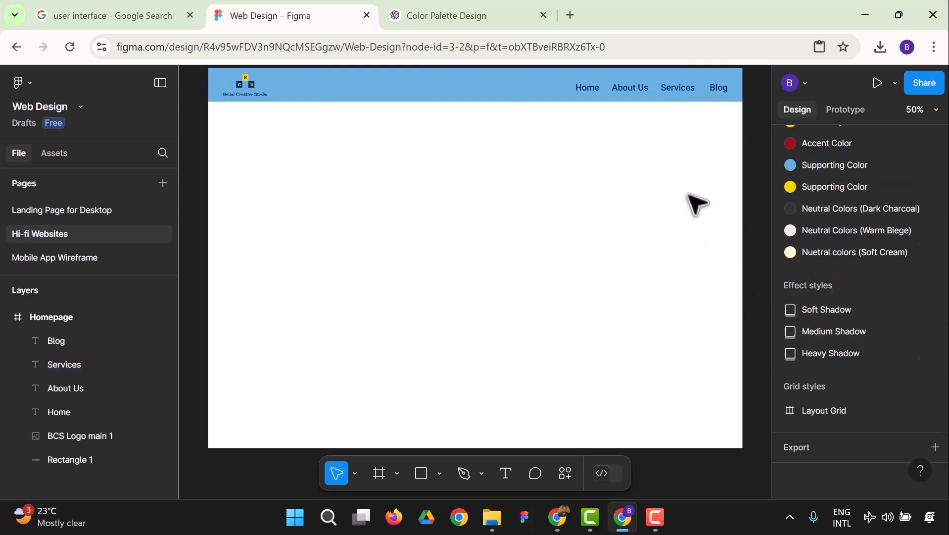
mouse_move(716, 91)
mouse_down()
mouse_move(707, 91)
mouse_move(725, 95)
mouse_up()
click(683, 92)
click(763, 187)
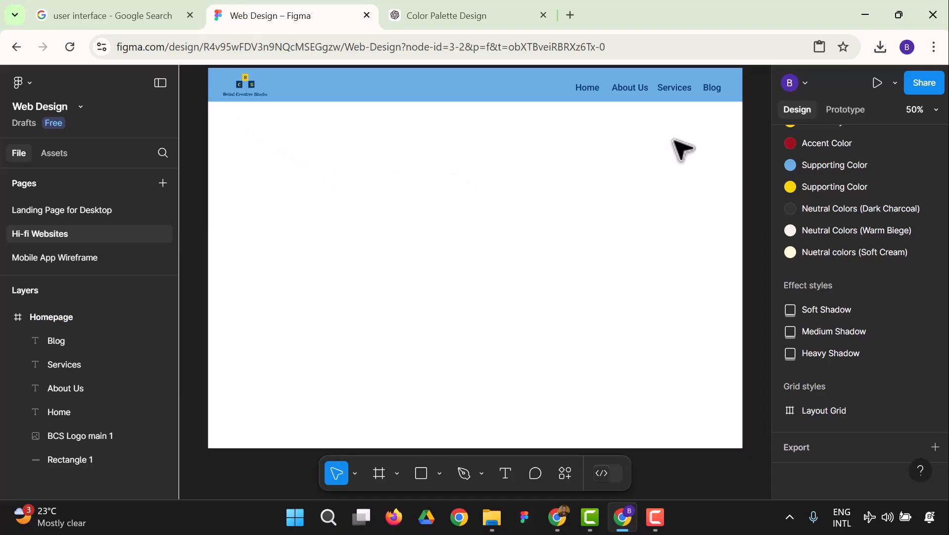
- Wrap the header rectangle, the logo and all four navigation texts together in a new frame
drag(746, 119, 211, 153)
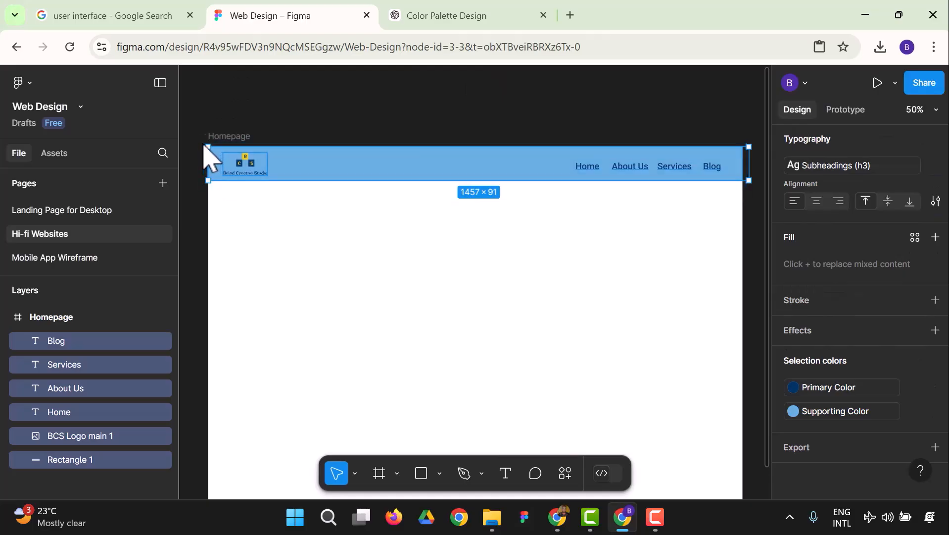
right_click(431, 174)
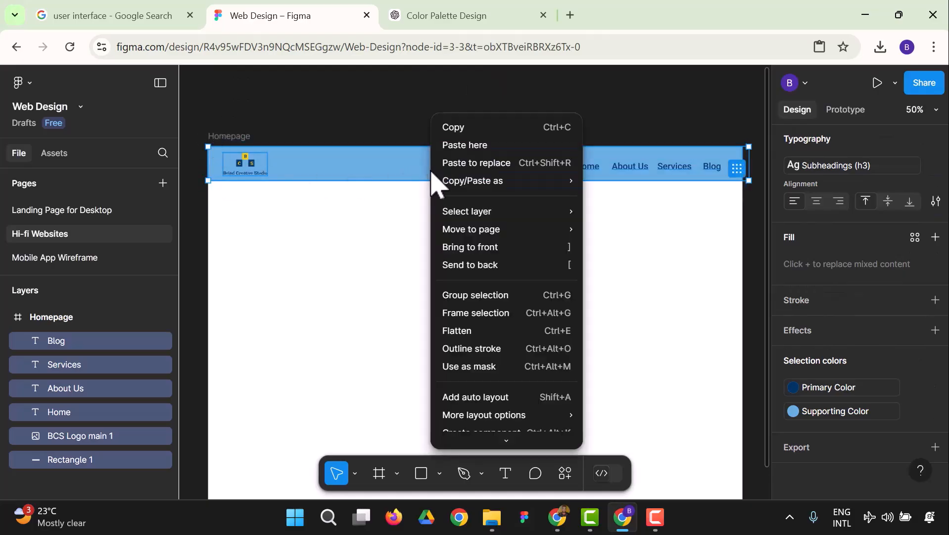
click(495, 313)
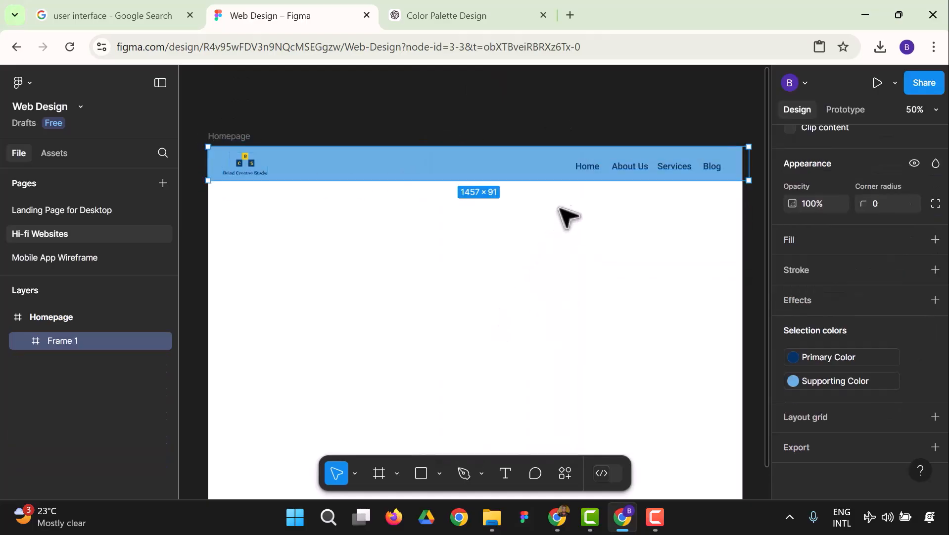
- Rename the new header frame as "Navigation Bar"
right_click(106, 341)
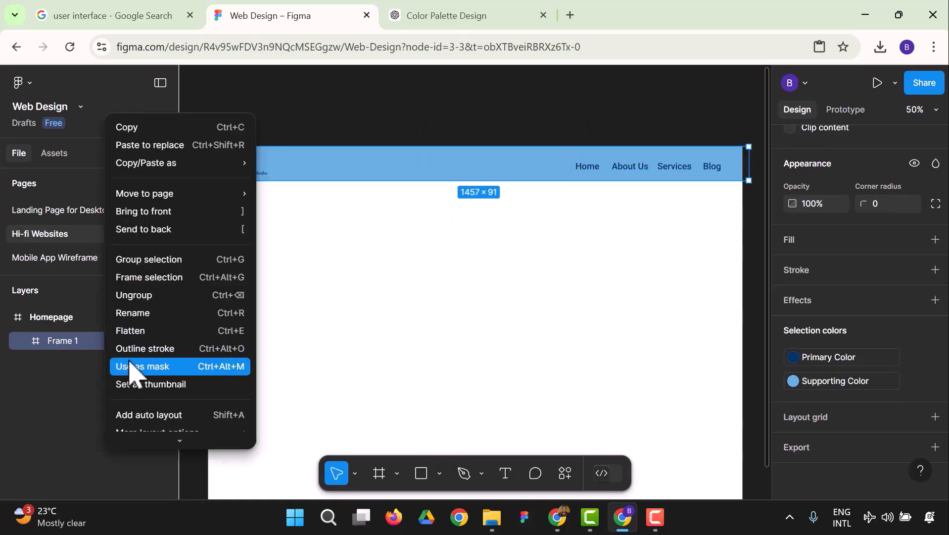
click(150, 312)
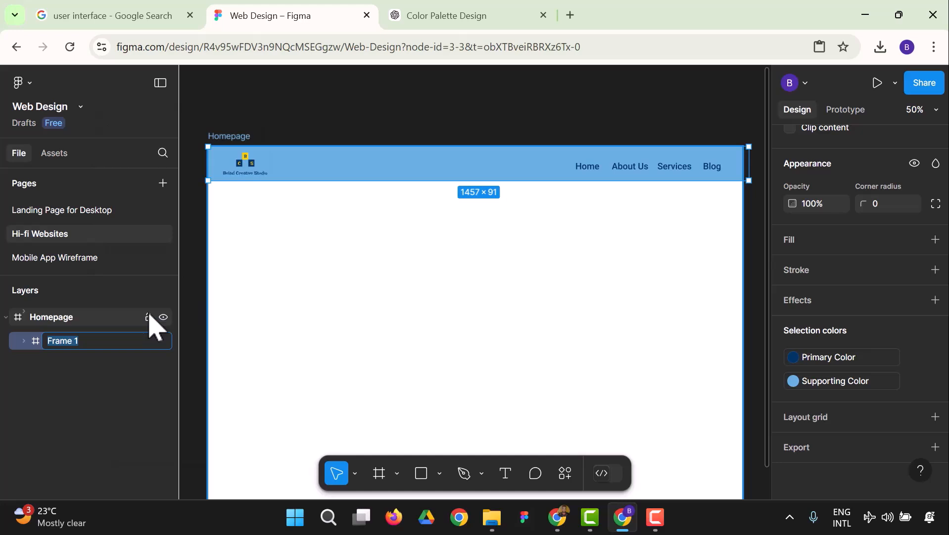
text(Navigation Bar)
key(Return)
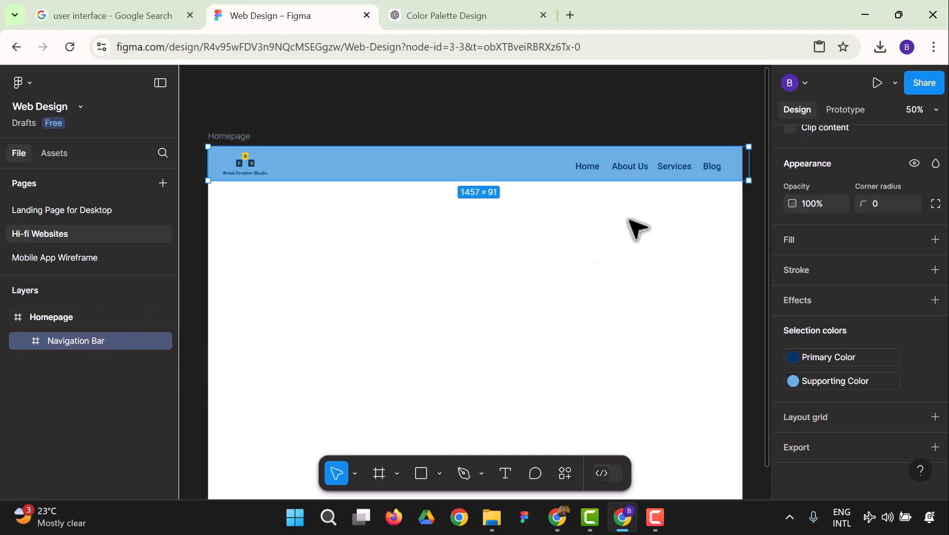
- Turn the "Navigation Bar" frame into a component
scroll(805, 232, up, 5)
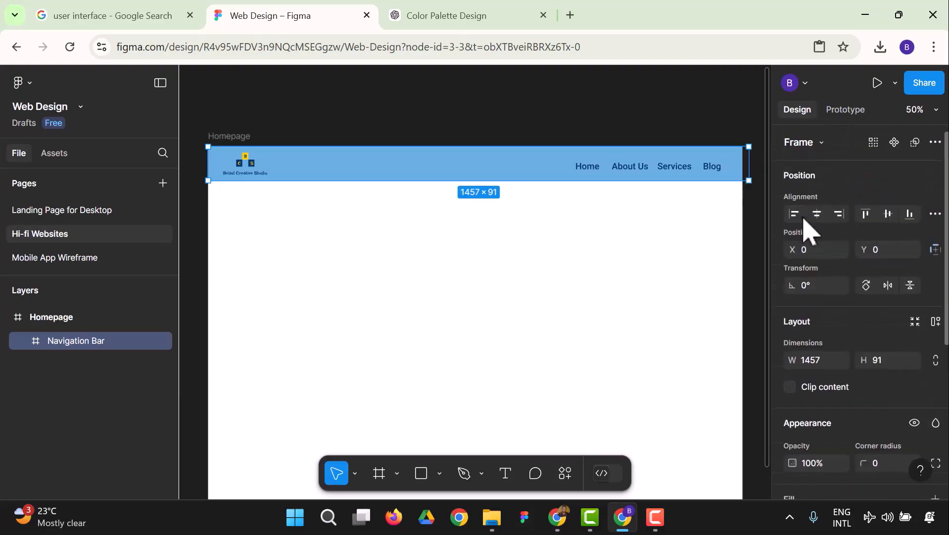
click(825, 144)
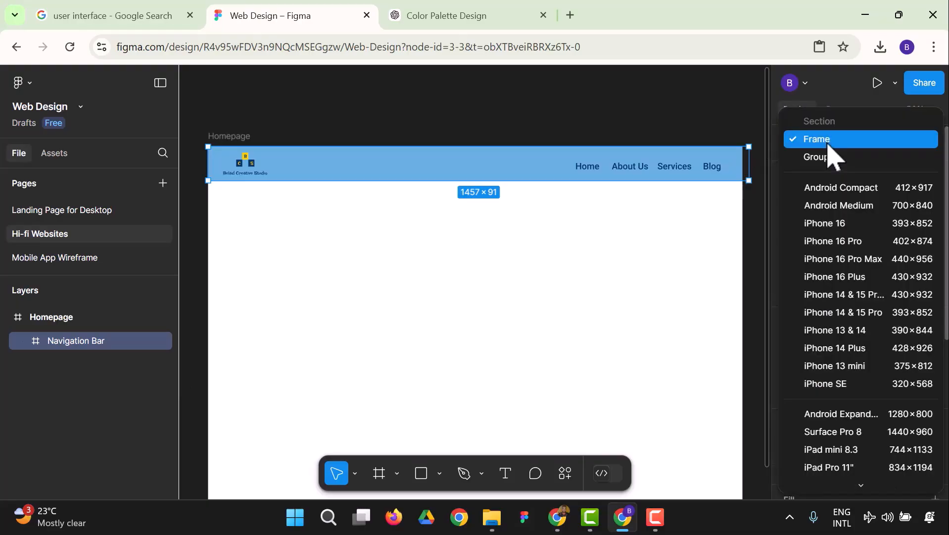
click(672, 111)
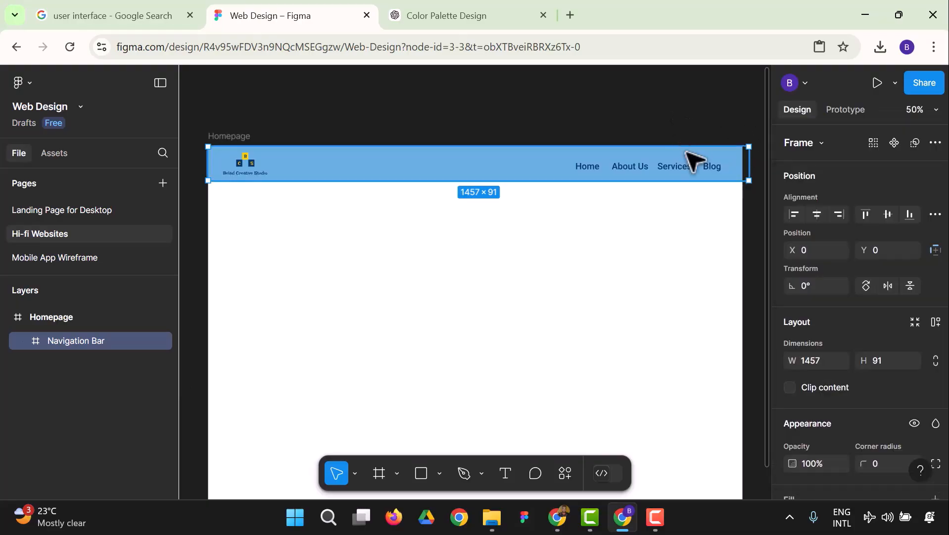
right_click(707, 156)
click(636, 130)
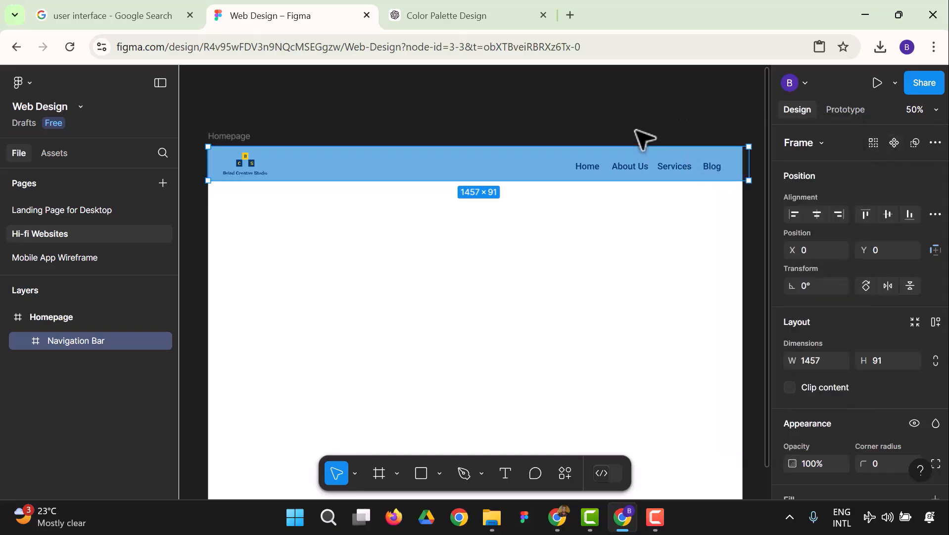
click(895, 143)
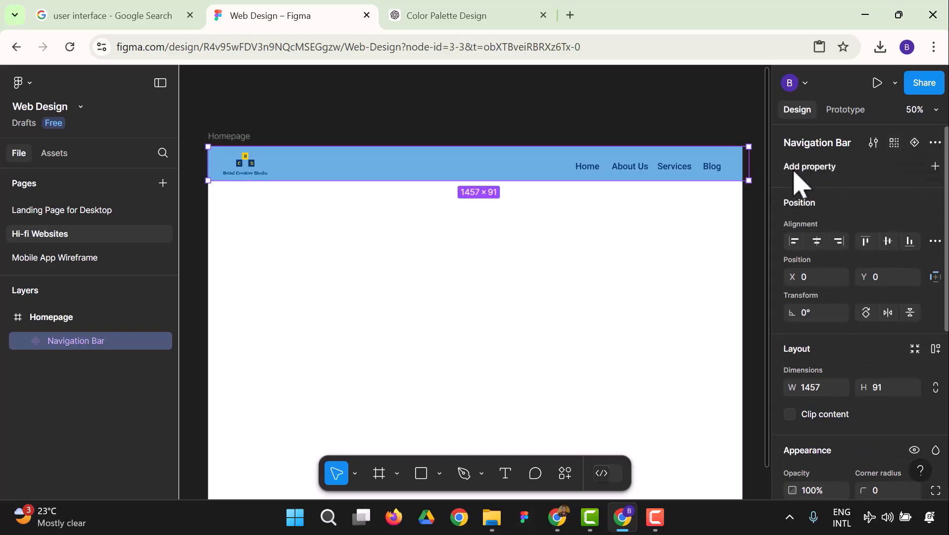
- Examine the configuration options of the "Navigation Bar" component, leaving them unedited
click(875, 144)
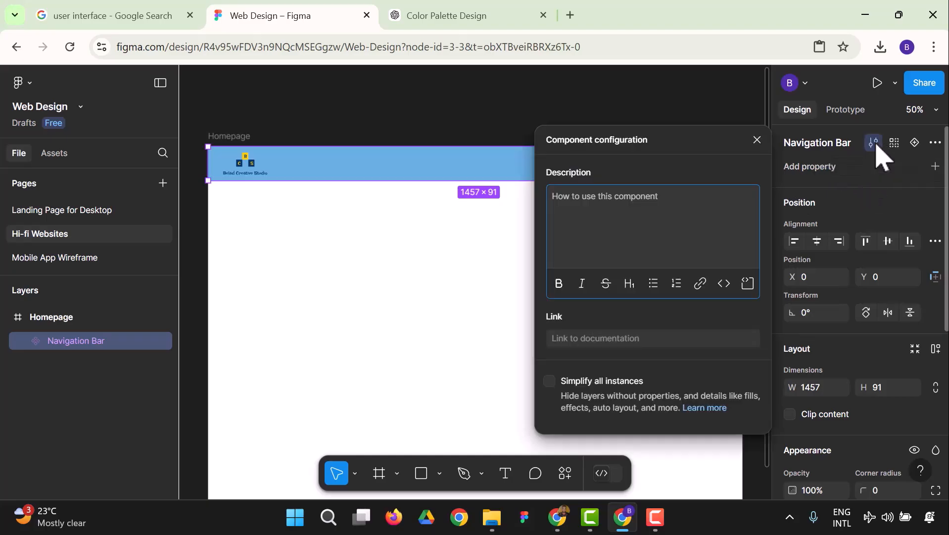
click(757, 140)
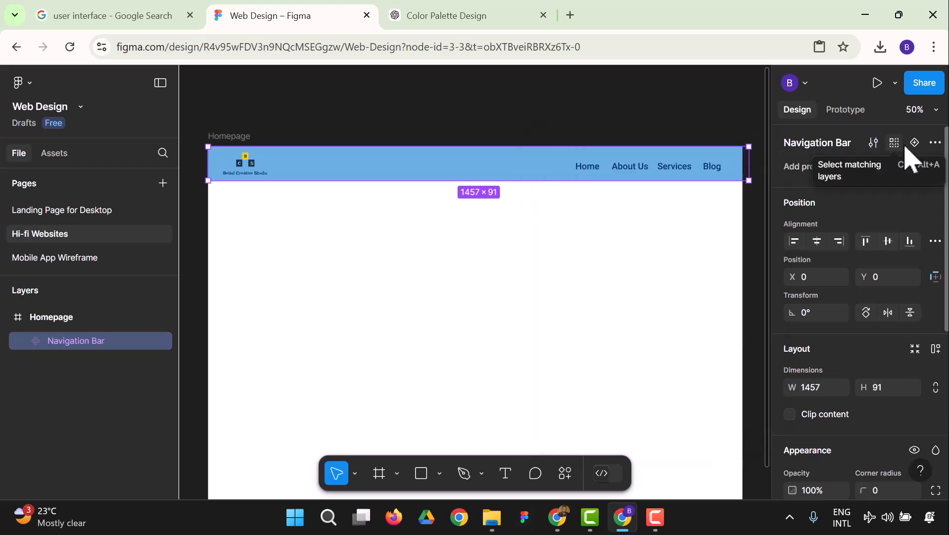
click(875, 144)
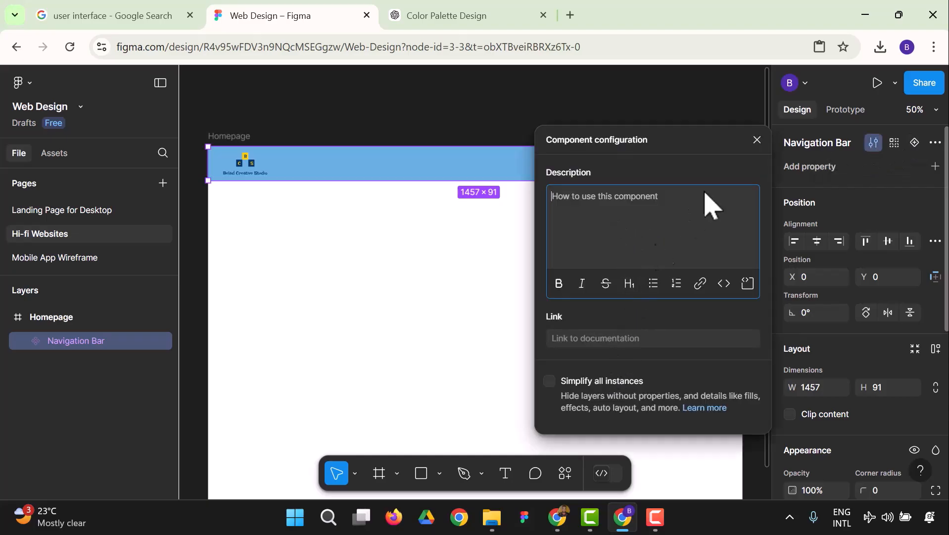
click(758, 140)
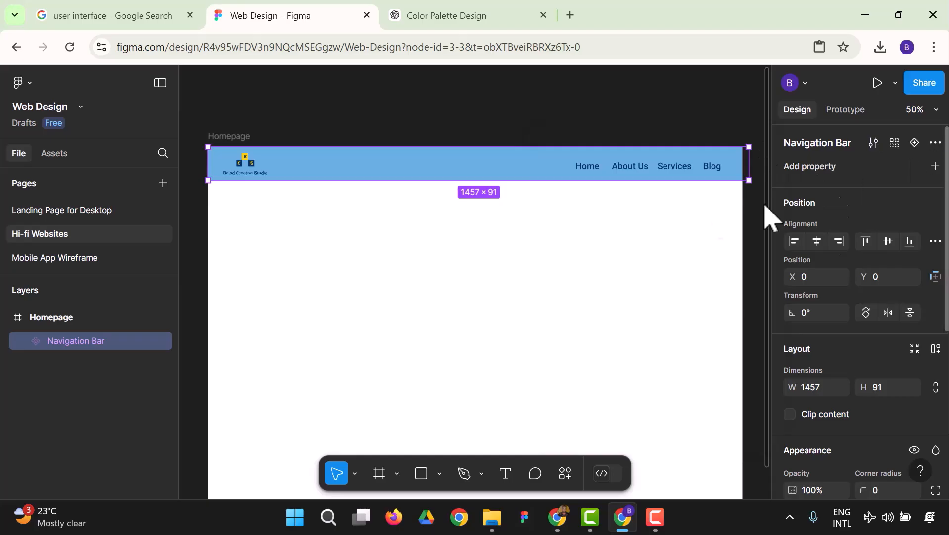
click(290, 105)
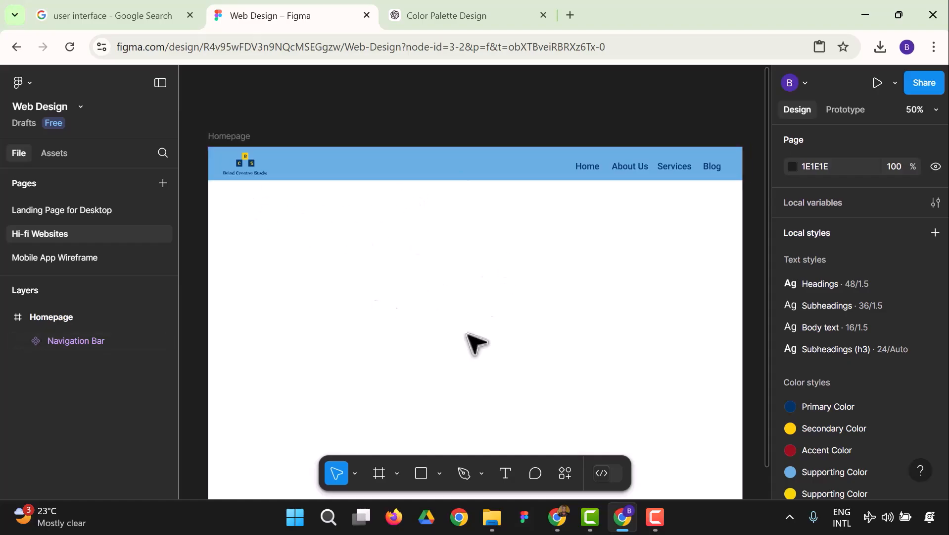
scroll(470, 386, down, 5)
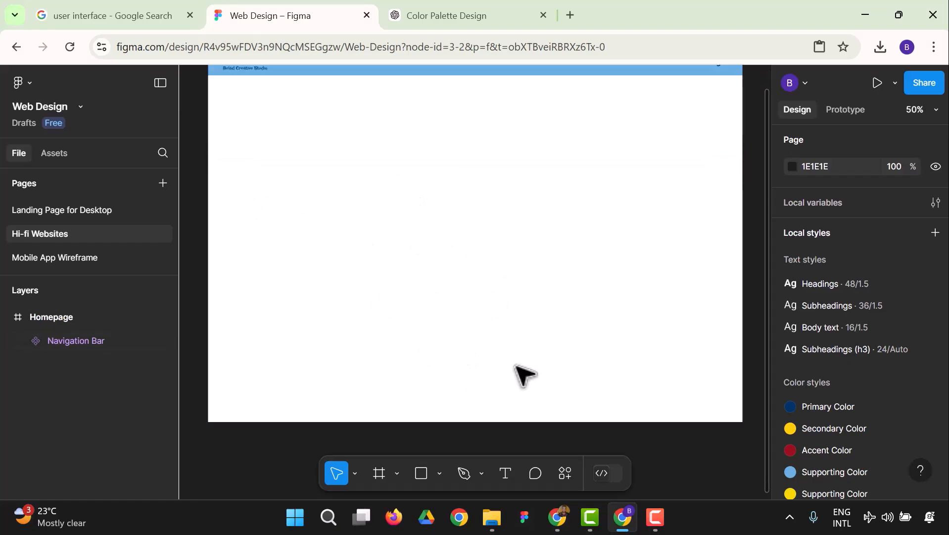
scroll(522, 376, up, 4)
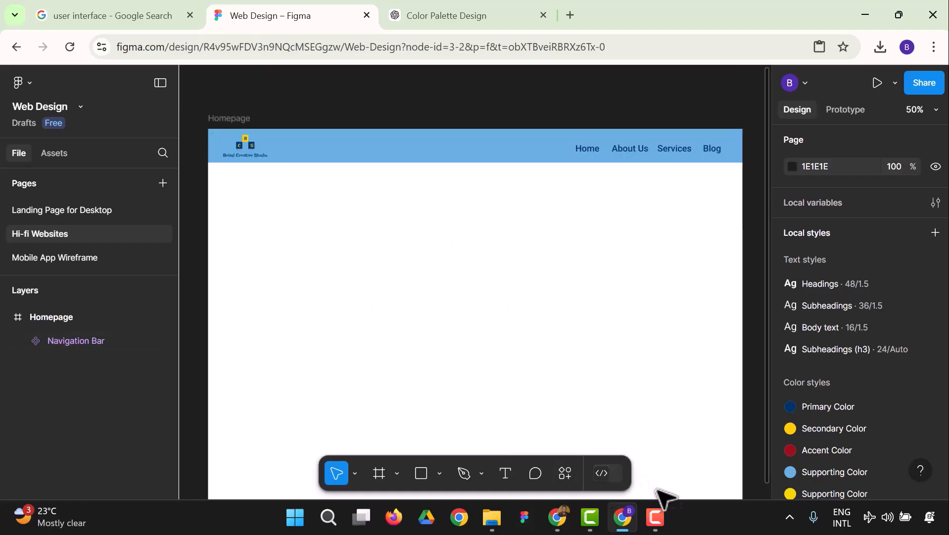